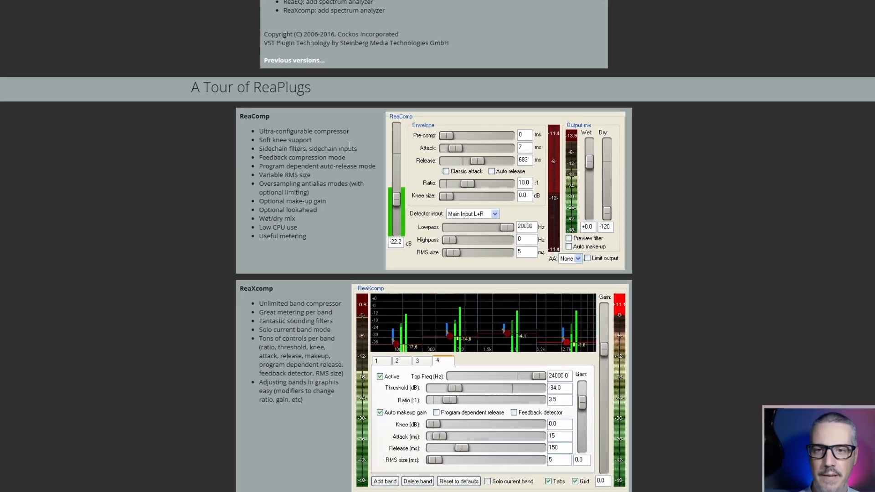
# Highlight the ReaComp heading and sketch a temporary freehand waveform above its entry, circling the small peak and lining off the tall ones
pyautogui.moveTo(239, 117); pyautogui.dragTo(279, 119)
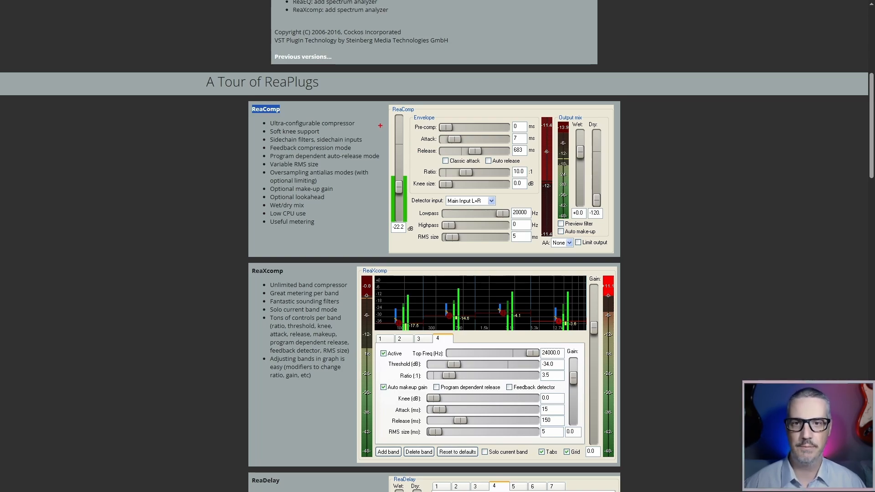
pyautogui.moveTo(368, 90)
pyautogui.mouseDown()
pyautogui.moveTo(405, 49)
pyautogui.moveTo(433, 54)
pyautogui.moveTo(441, 76)
pyautogui.moveTo(459, 88)
pyautogui.moveTo(484, 83)
pyautogui.moveTo(525, 45)
pyautogui.moveTo(557, 61)
pyautogui.moveTo(577, 87)
pyautogui.moveTo(603, 85)
pyautogui.moveTo(646, 48)
pyautogui.moveTo(664, 45)
pyautogui.moveTo(696, 77)
pyautogui.moveTo(720, 66)
pyautogui.moveTo(740, 78)
pyautogui.moveTo(785, 44)
pyautogui.moveTo(815, 59)
pyautogui.mouseUp()
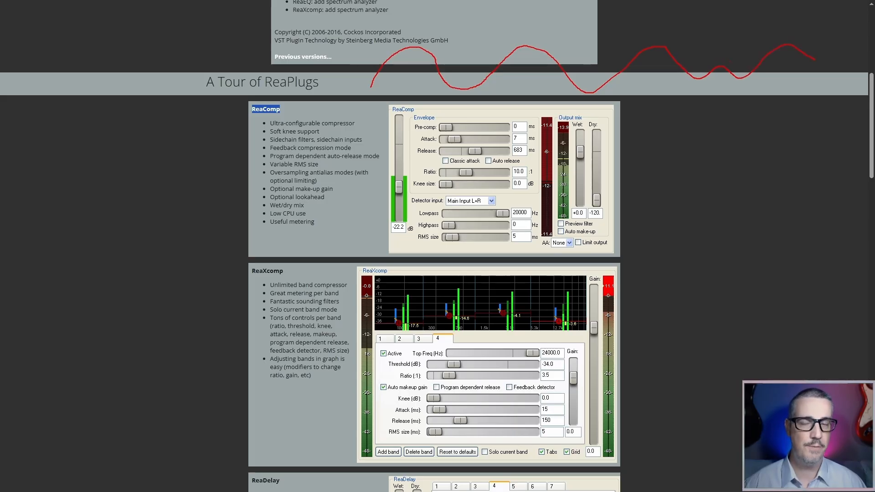
pyautogui.moveTo(704, 60)
pyautogui.mouseDown()
pyautogui.moveTo(731, 62)
pyautogui.moveTo(717, 53)
pyautogui.moveTo(708, 75)
pyautogui.mouseUp()
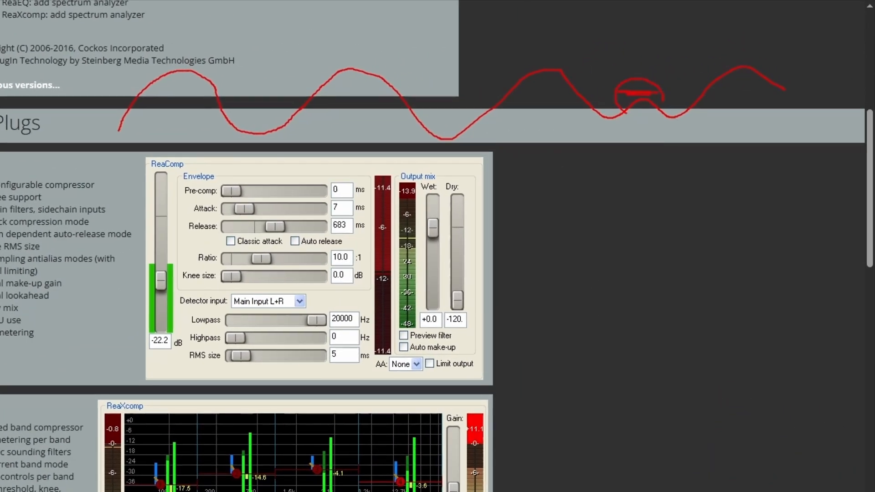
pyautogui.moveTo(663, 98); pyautogui.dragTo(629, 111)
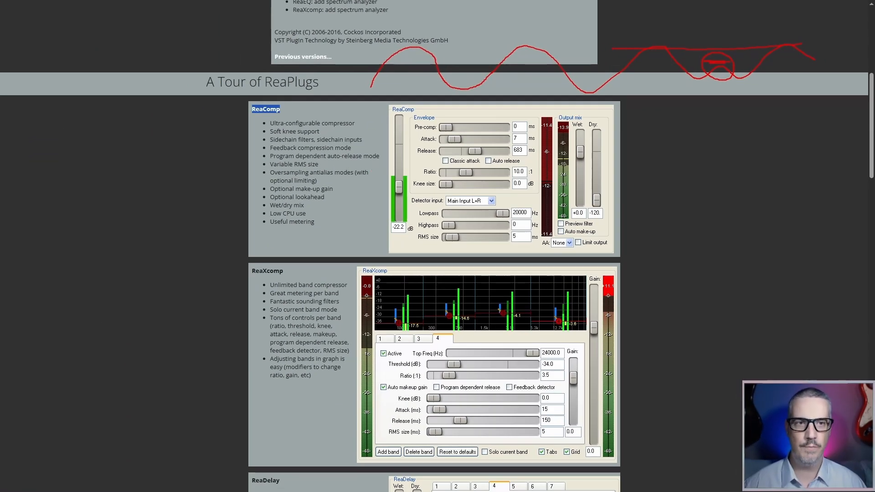
pyautogui.press('Escape')
# Examine the ReaXcomp and ReaDelay entries in the ReaPlugs tour, highlighting each plug-in's heading
pyautogui.scroll(-4, 372, 166)
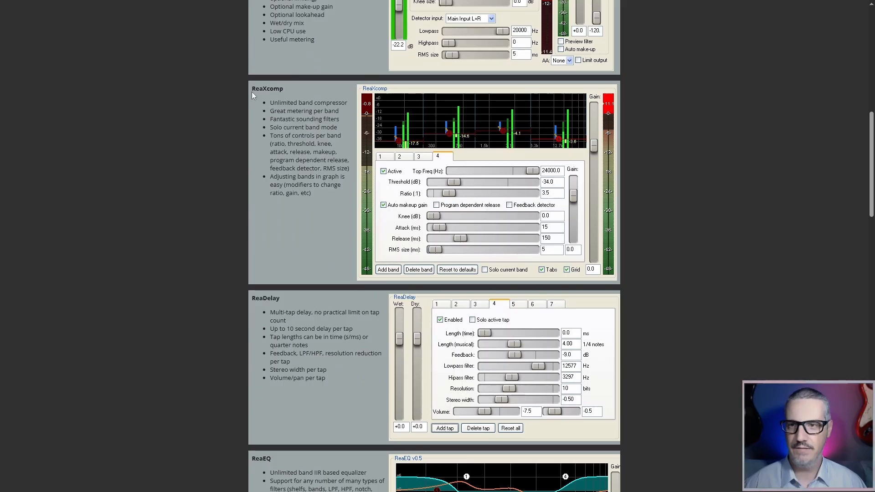
pyautogui.moveTo(252, 91); pyautogui.dragTo(287, 91)
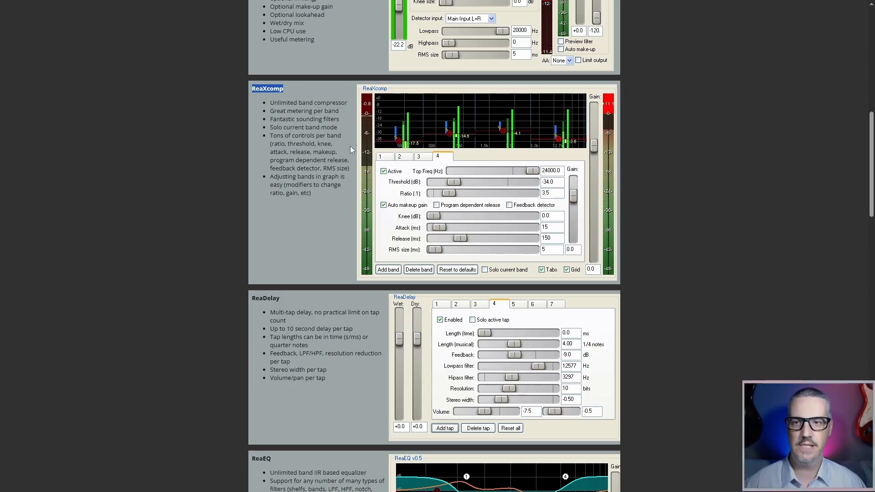
pyautogui.scroll(-1, 348, 149)
pyautogui.scroll(-4, 346, 149)
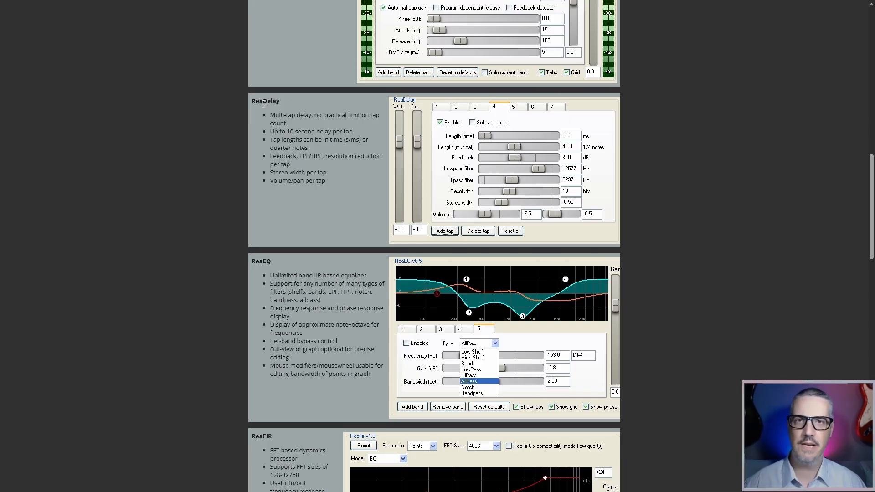
pyautogui.moveTo(253, 104); pyautogui.dragTo(289, 101)
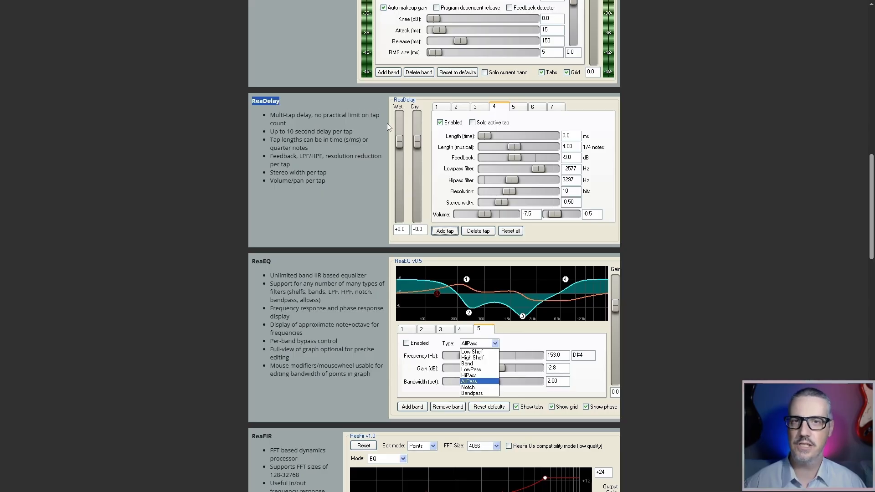
pyautogui.click(361, 104)
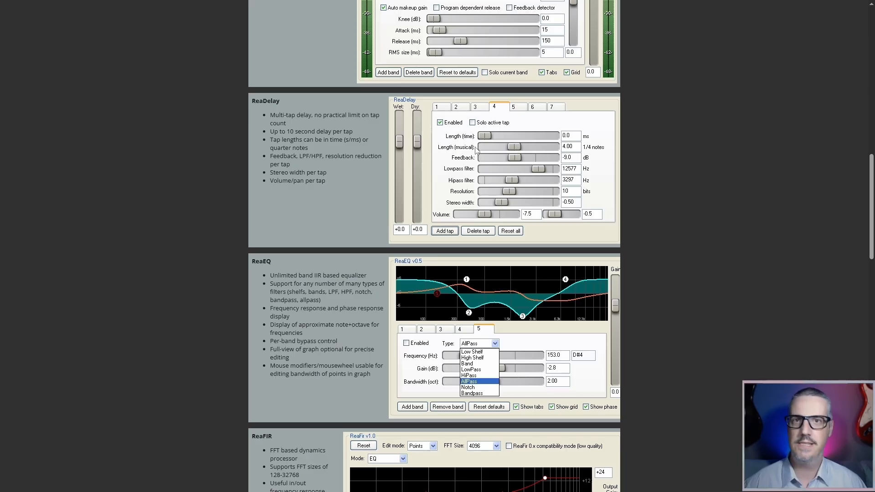
# Examine the ReaEQ and ReaFIR entries, highlighting both headings and the start of ReaFIR's Subtract feature line
pyautogui.scroll(-3, 464, 148)
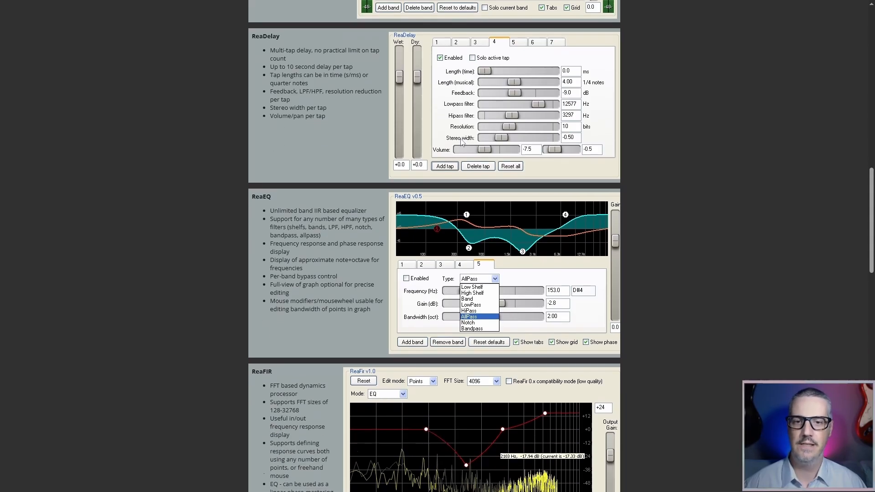
pyautogui.scroll(-1, 462, 142)
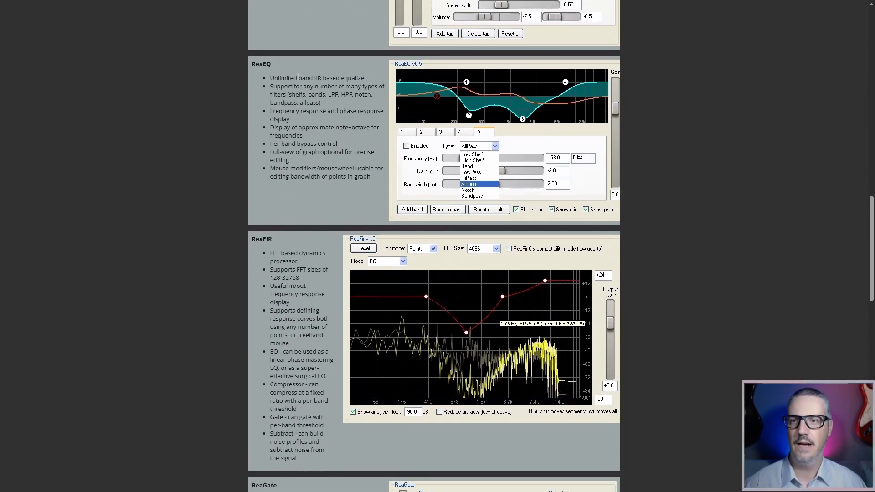
pyautogui.doubleClick(254, 64)
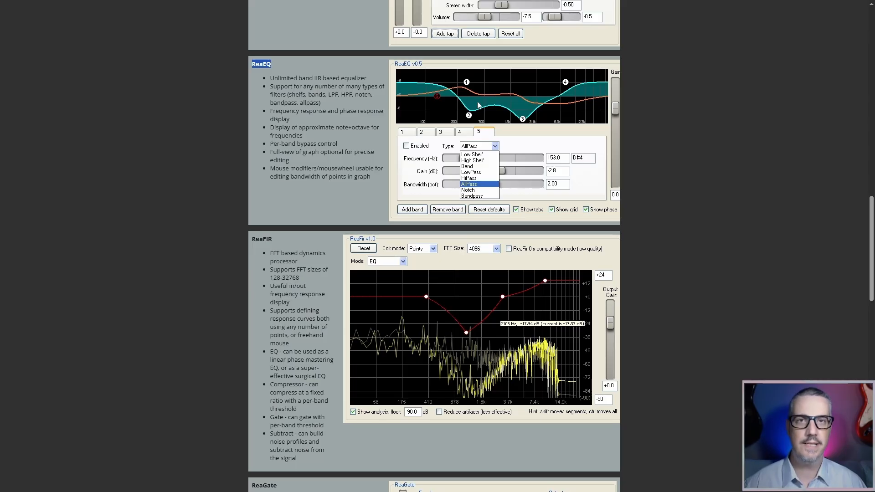
pyautogui.click(306, 65)
pyautogui.scroll(-4, 356, 104)
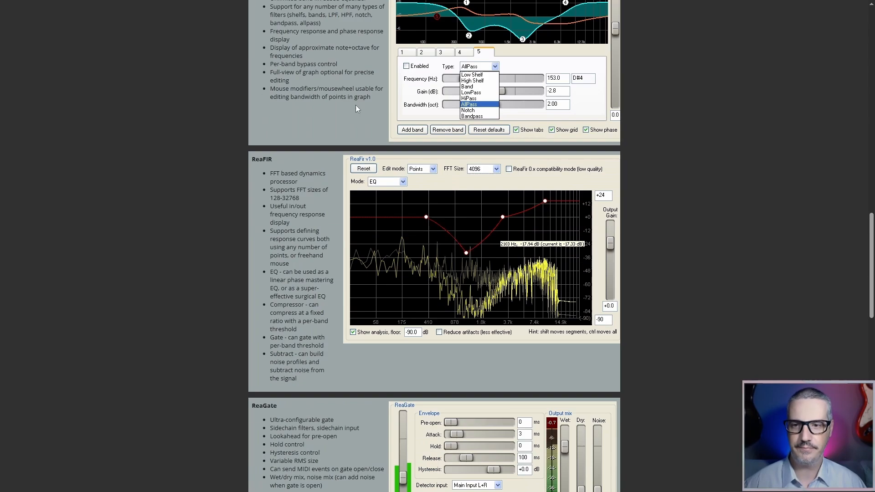
pyautogui.doubleClick(251, 56)
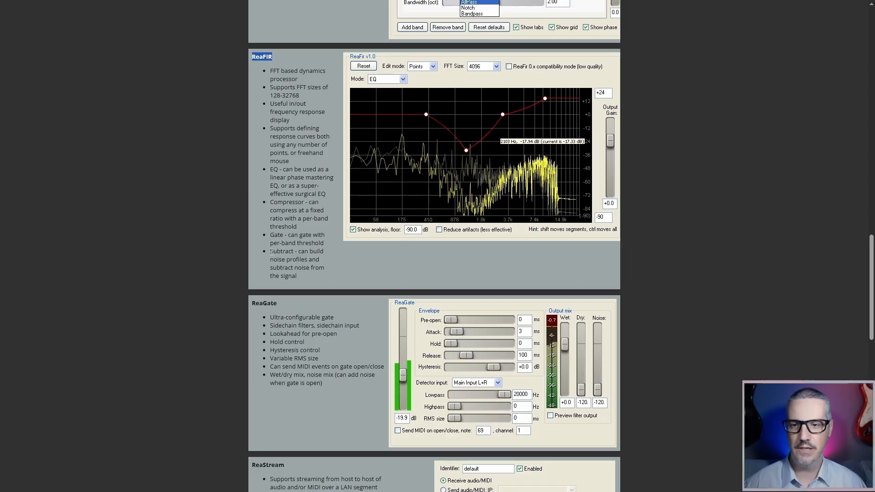
pyautogui.moveTo(272, 252); pyautogui.dragTo(326, 254)
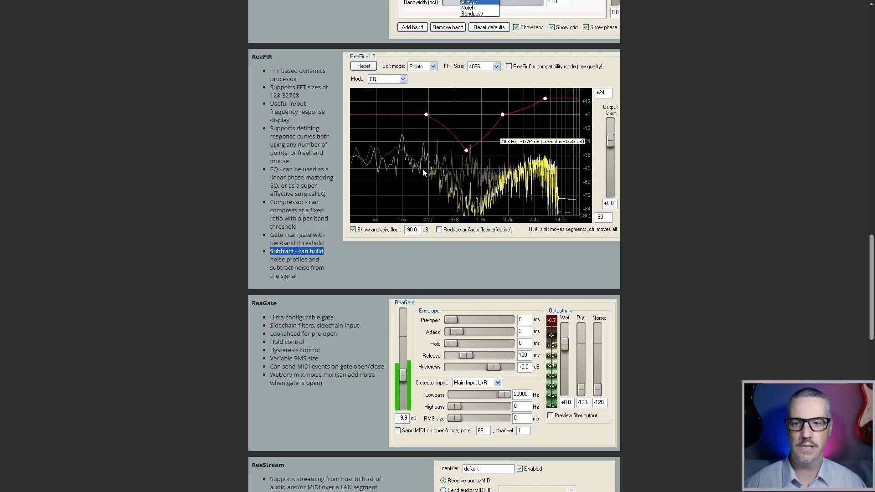
# Highlight the ReaGate heading and temporarily sketch a waveform above its entry, marking the threshold slider, a circled trough and a peak
pyautogui.scroll(-4, 423, 168)
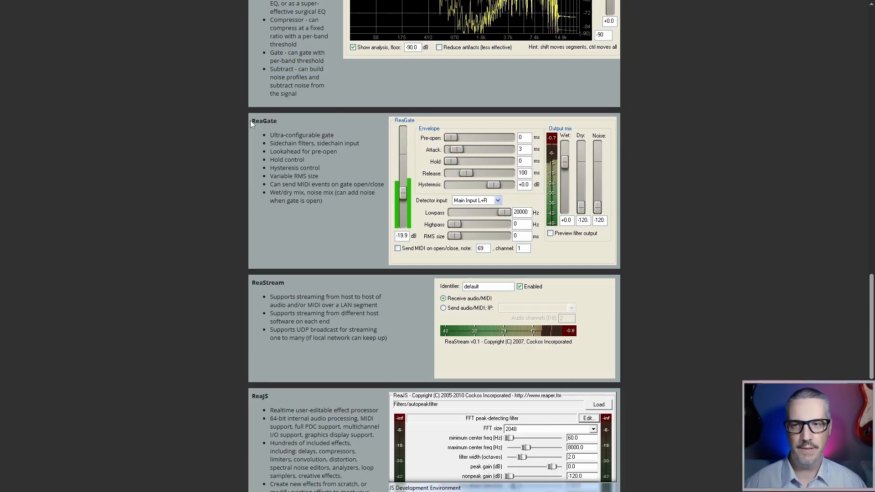
pyautogui.moveTo(251, 121); pyautogui.dragTo(284, 120)
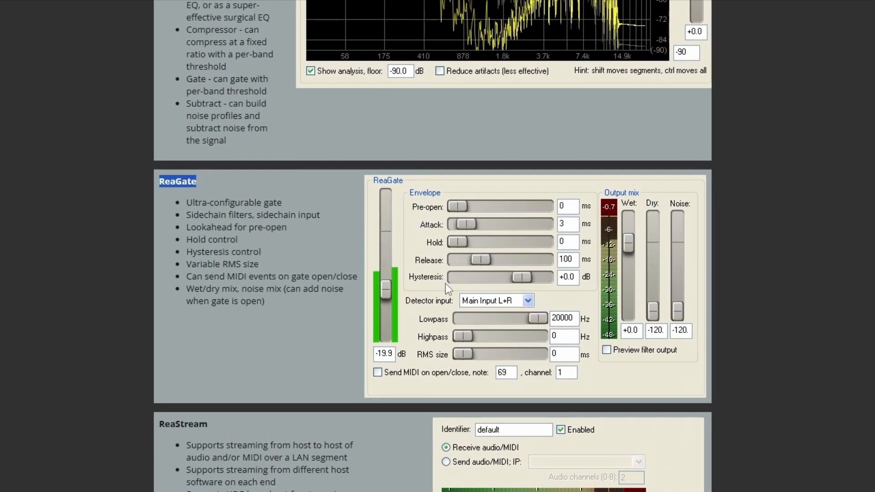
pyautogui.hotkey('ctrl', '2')
pyautogui.moveTo(332, 149)
pyautogui.mouseDown()
pyautogui.moveTo(337, 137)
pyautogui.moveTo(393, 122)
pyautogui.mouseUp()
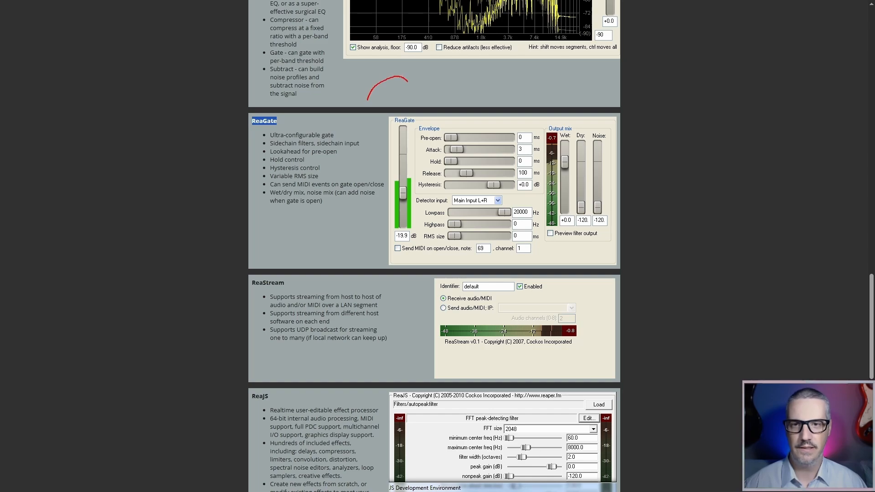
pyautogui.moveTo(408, 81)
pyautogui.mouseDown()
pyautogui.moveTo(432, 100)
pyautogui.moveTo(461, 78)
pyautogui.moveTo(497, 98)
pyautogui.moveTo(526, 82)
pyautogui.moveTo(576, 101)
pyautogui.mouseUp()
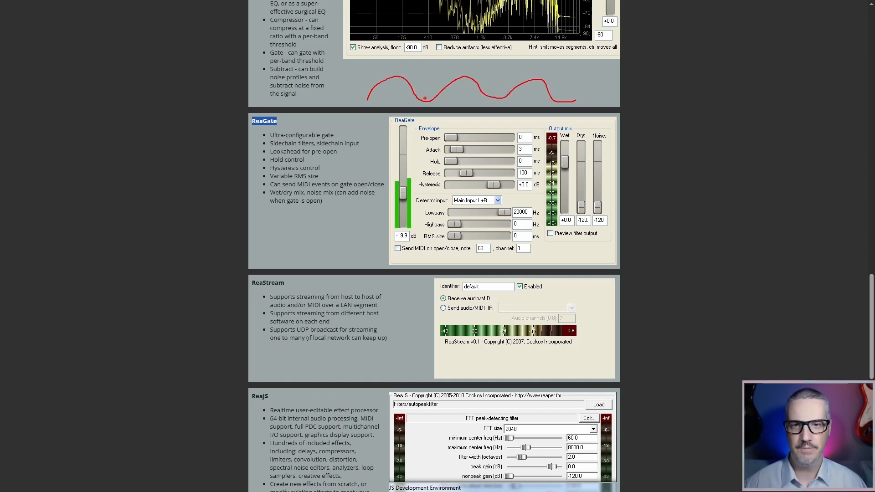
pyautogui.moveTo(389, 195); pyautogui.dragTo(434, 192)
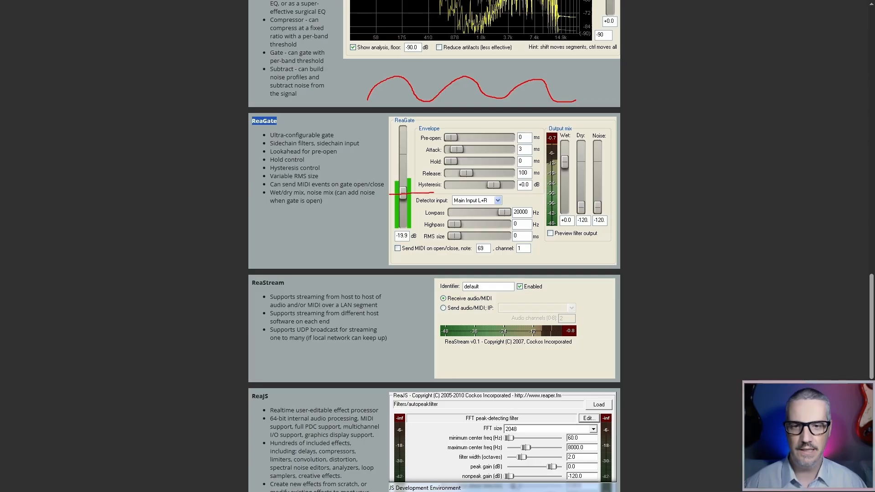
pyautogui.moveTo(446, 99)
pyautogui.mouseDown()
pyautogui.moveTo(409, 96)
pyautogui.moveTo(443, 103)
pyautogui.mouseUp()
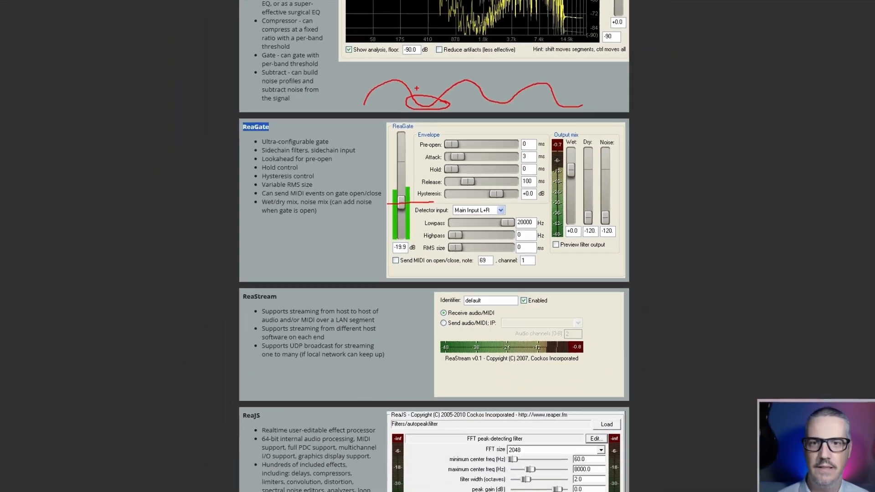
pyautogui.moveTo(422, 80); pyautogui.dragTo(395, 78)
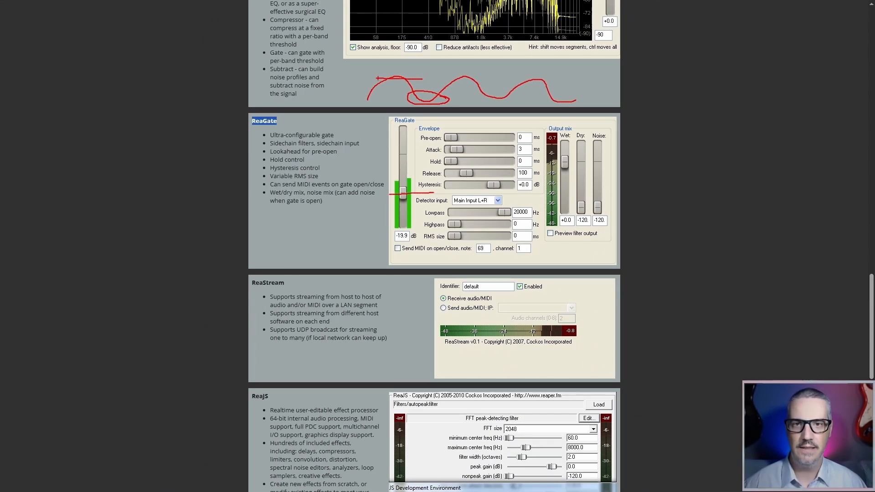
pyautogui.press('Escape')
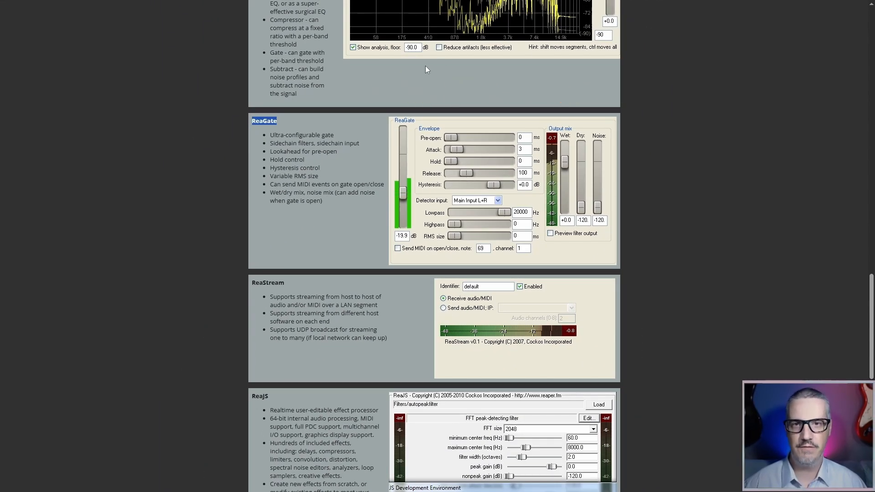
# Revisit the ReaFIR entry and examine the ReaGate controls below it
pyautogui.scroll(5, 413, 93)
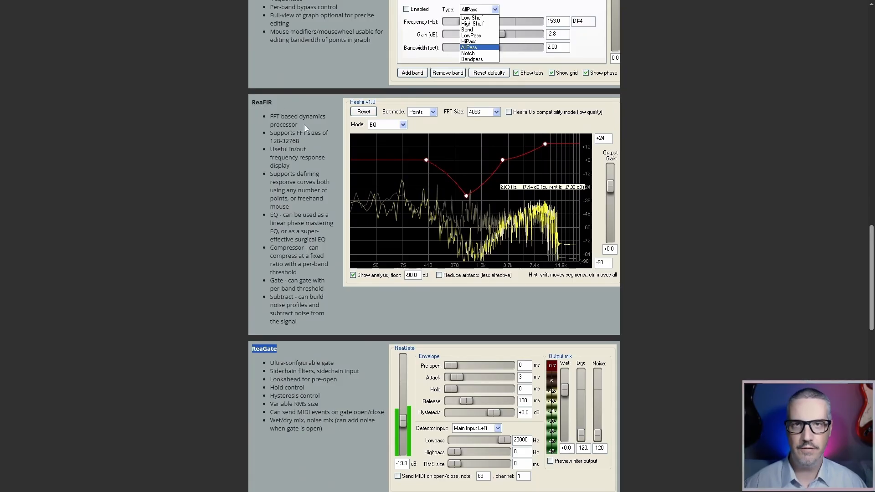
pyautogui.scroll(-5, 305, 125)
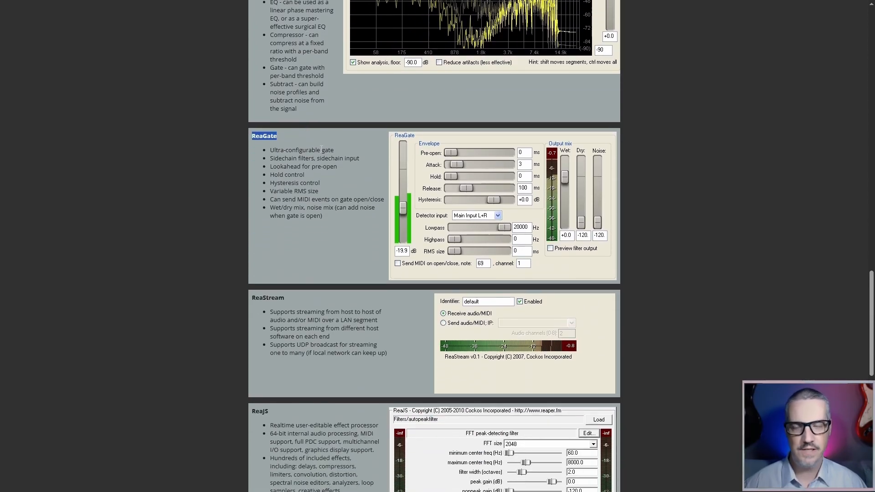
pyautogui.scroll(-1, 352, 177)
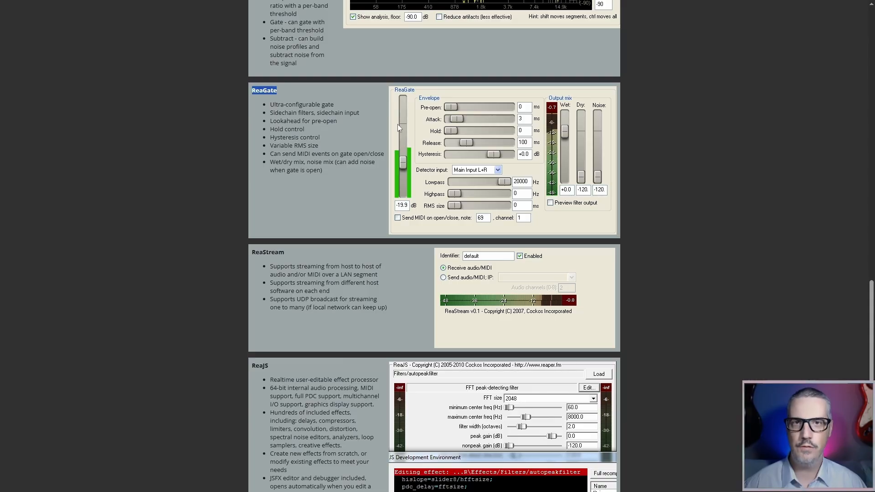
pyautogui.scroll(-1, 396, 137)
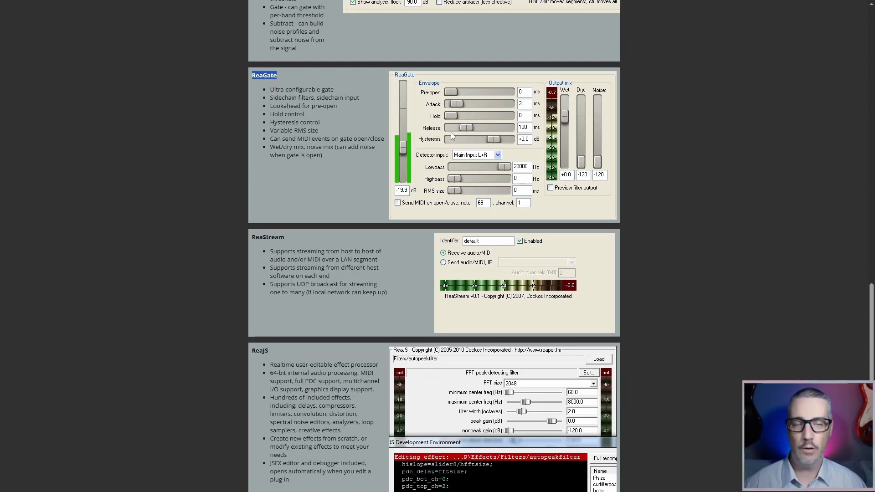
pyautogui.scroll(-1, 451, 132)
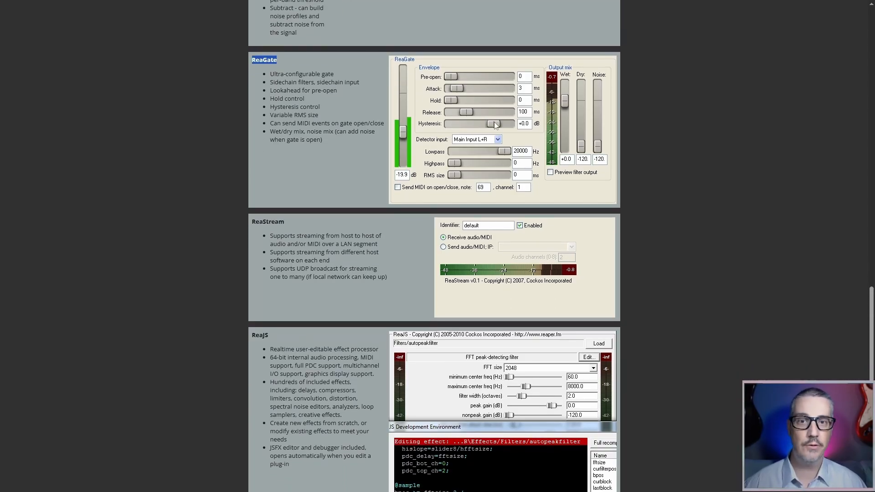
# Examine the ReaStream and ReaJS entries, highlighting each plug-in's heading
pyautogui.scroll(-3, 384, 129)
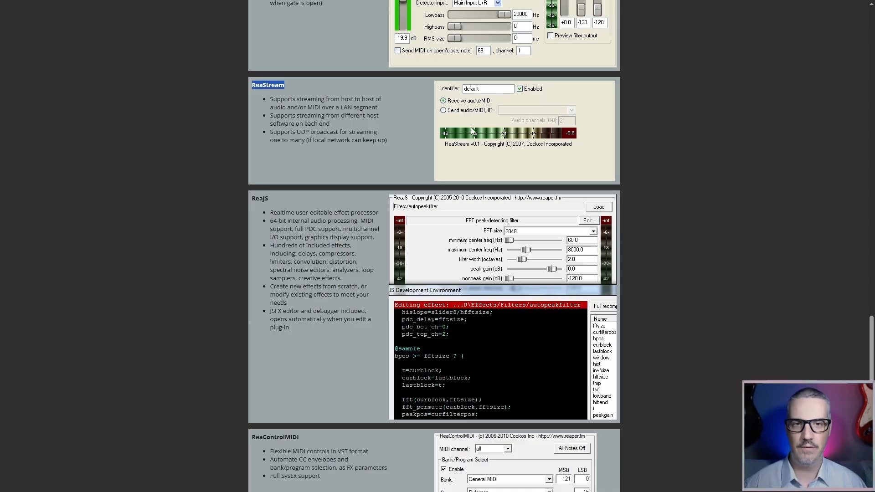
pyautogui.click(342, 88)
pyautogui.scroll(-2, 426, 108)
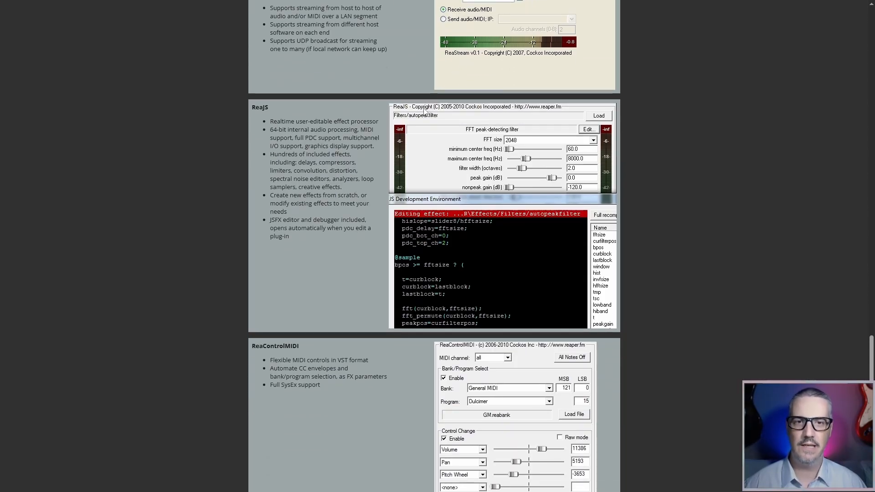
pyautogui.scroll(-1, 424, 111)
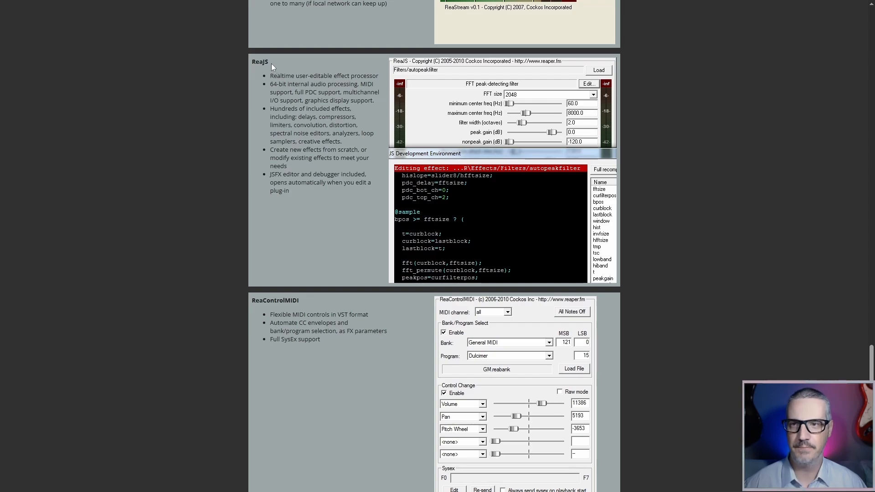
pyautogui.moveTo(271, 63); pyautogui.dragTo(250, 64)
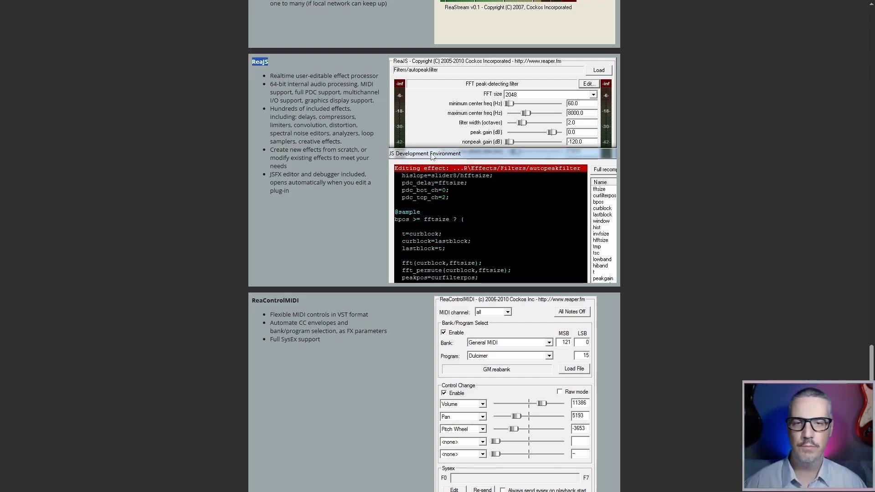
# View the ReaControlMIDI entry at the end of the tour and return to the ReaGate section
pyautogui.scroll(-3, 420, 135)
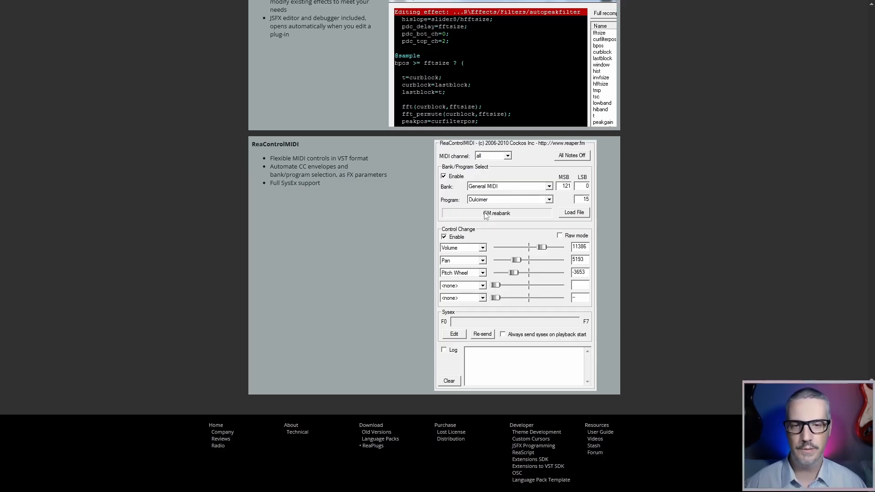
pyautogui.scroll(5, 519, 201)
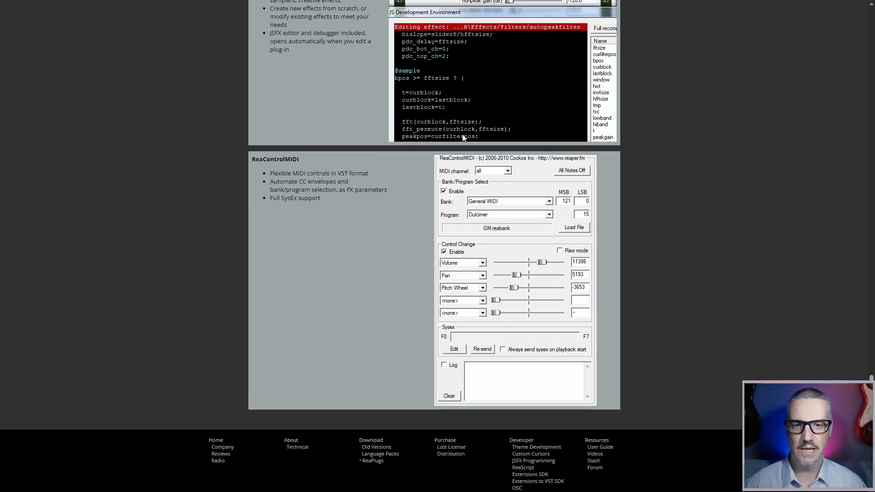
pyautogui.scroll(9, 469, 224)
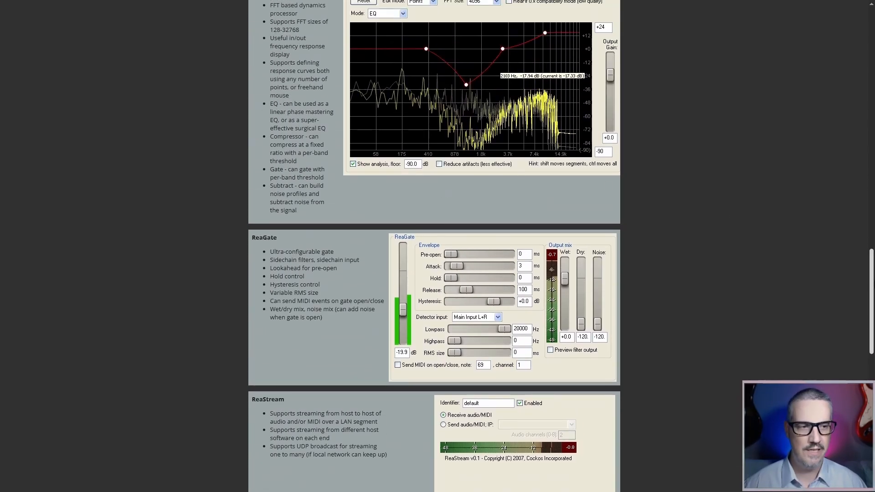
# Download ReaPlugs VST v2.36 64-bit, run the downloaded reaplugs236_x64-install file and accept its license agreement
pyautogui.moveTo(871, 280); pyautogui.dragTo(869, 32)
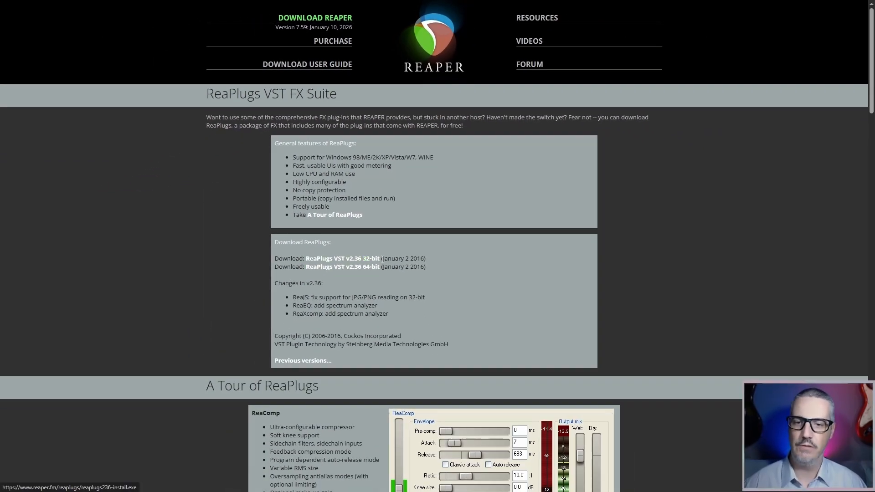
pyautogui.click(353, 272)
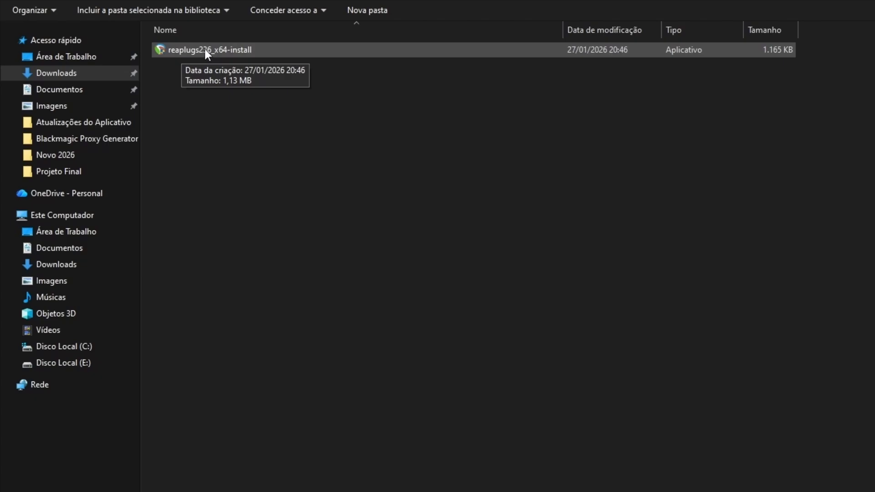
pyautogui.doubleClick(205, 51)
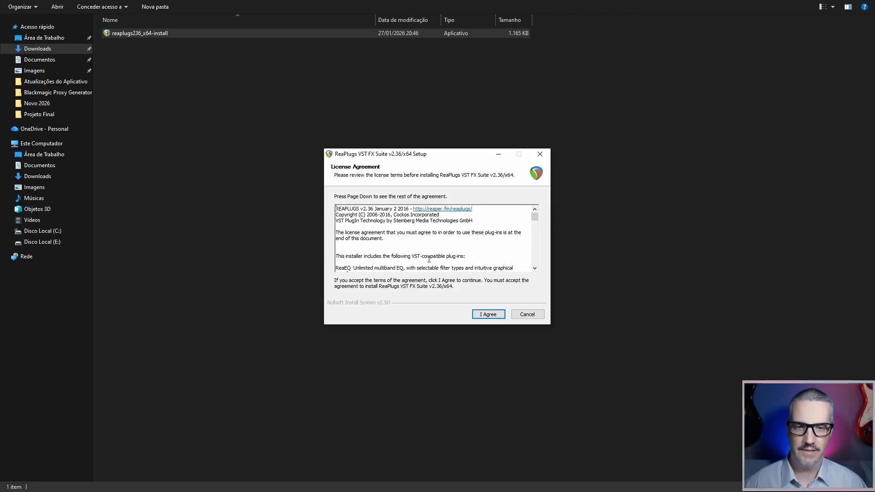
pyautogui.click(487, 314)
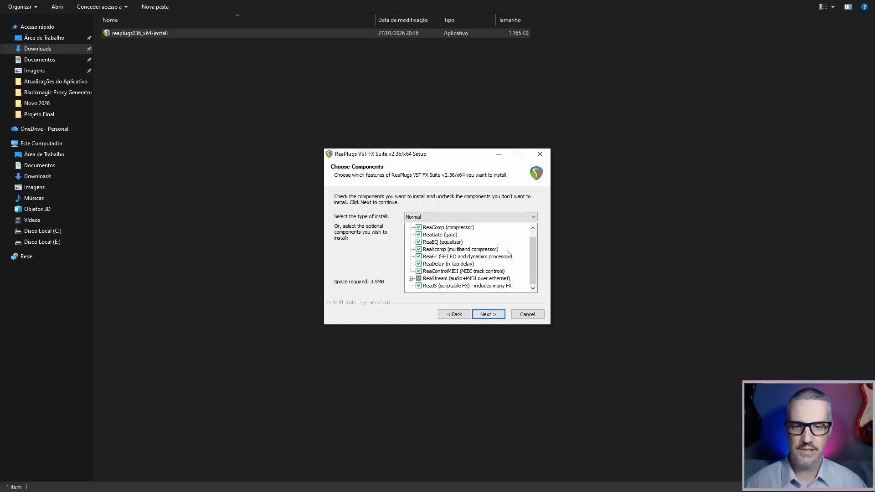
# Try excluding ReaComp and ReaDelay from the components to install, reselecting each one
pyautogui.scroll(1, 447, 267)
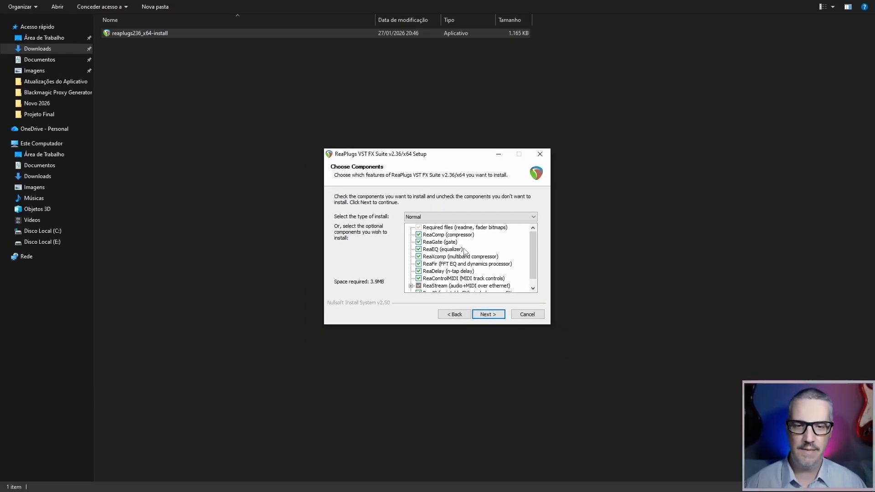
pyautogui.click(419, 235)
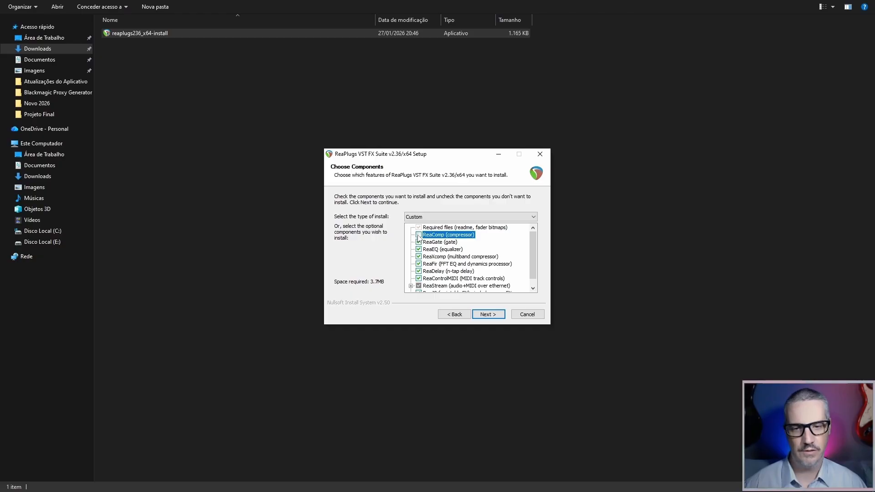
pyautogui.click(418, 235)
pyautogui.click(418, 272)
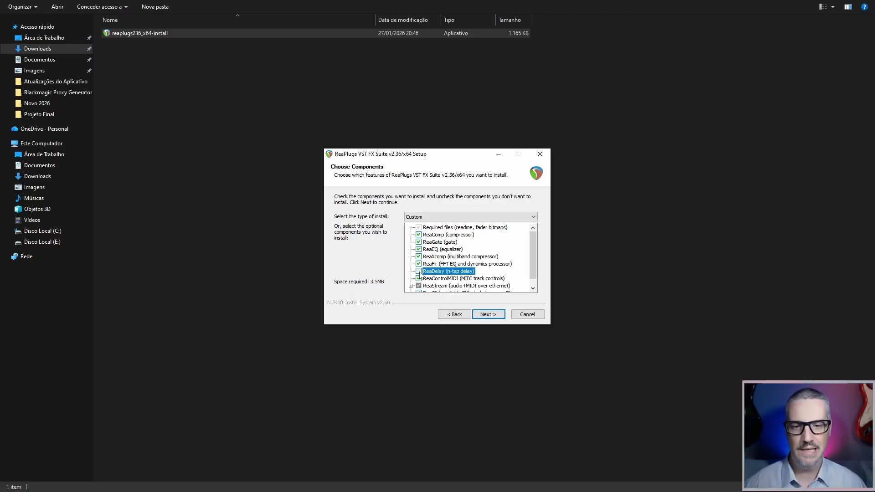
pyautogui.click(418, 272)
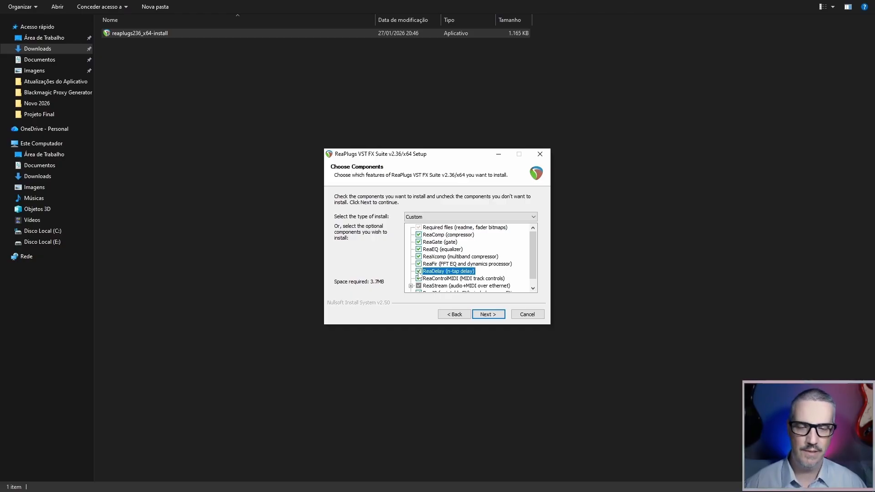
# Install the selected ReaPlugs components in C:\Program Files\VSTPlugins\ReaPlugs and close the installer
pyautogui.click(492, 317)
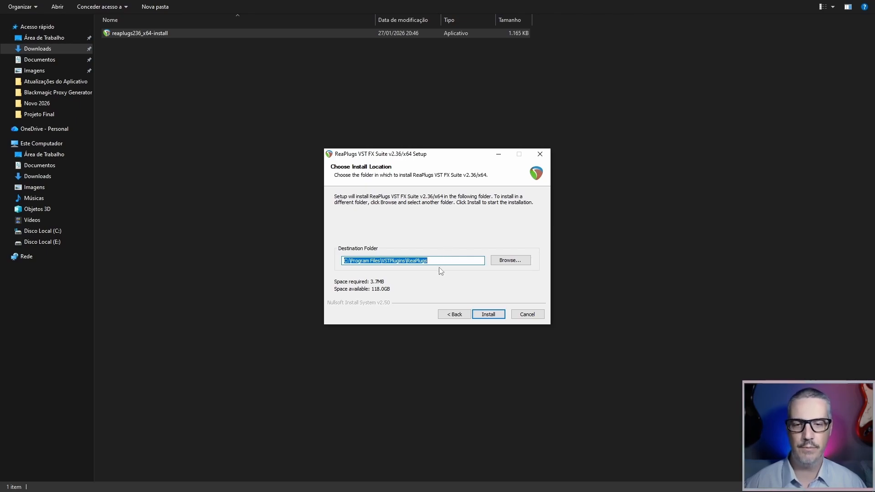
pyautogui.click(487, 316)
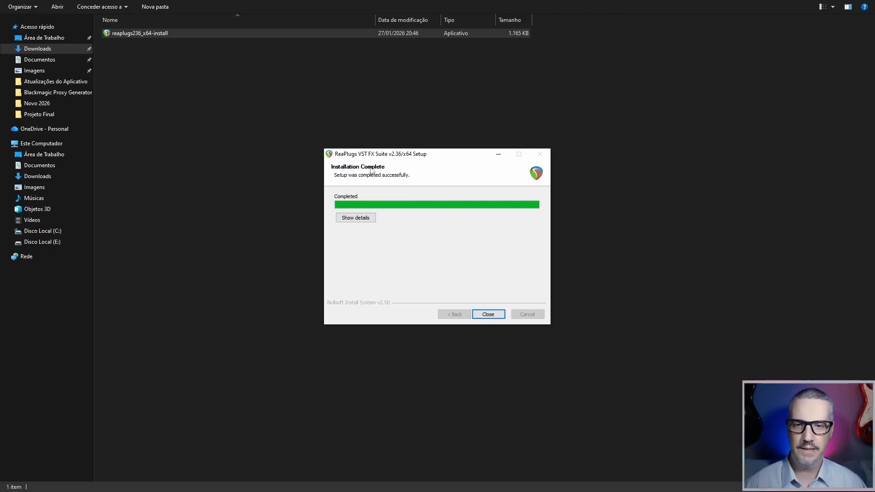
pyautogui.click(489, 315)
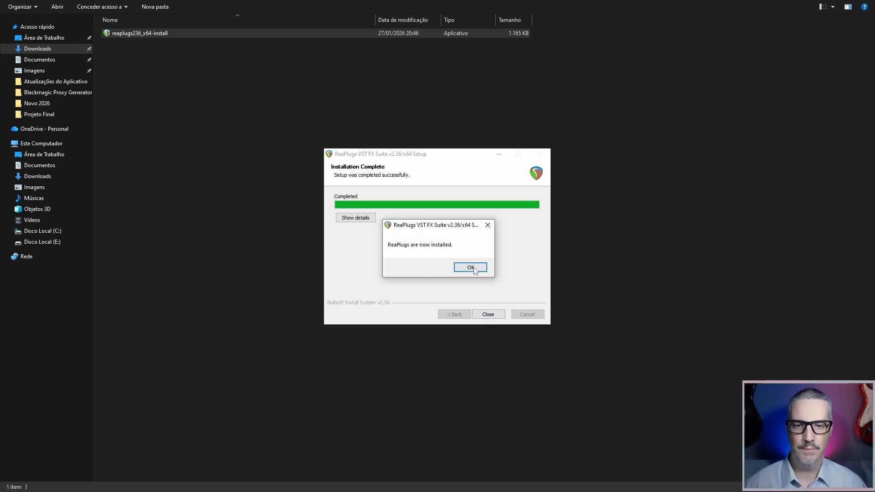
pyautogui.click(471, 269)
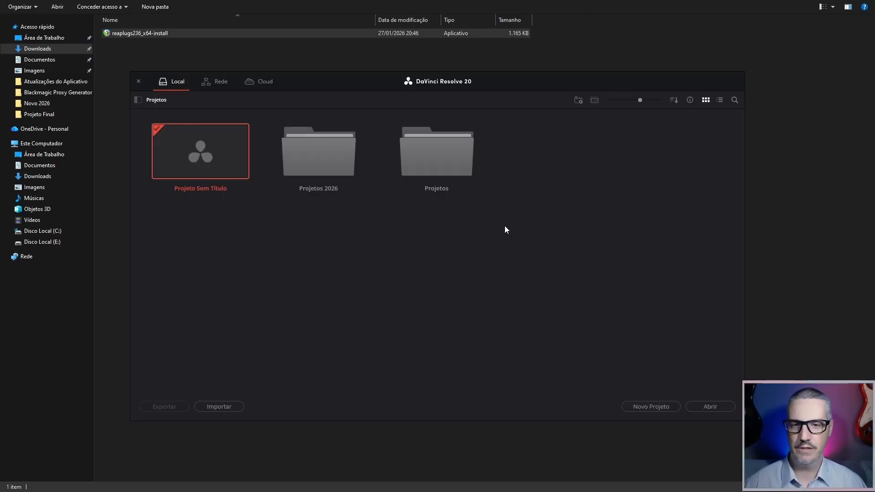
# In DaVinci Resolve, open the DaVinci Resolve Iniciantes 2026 project from the Projetos 2026 folder and switch to the Fairlight page
pyautogui.doubleClick(331, 160)
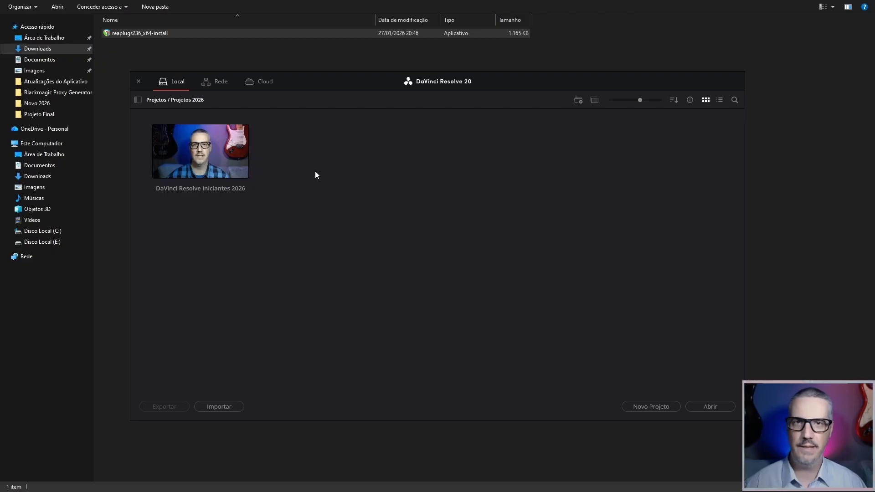
pyautogui.click(196, 161)
pyautogui.doubleClick(196, 160)
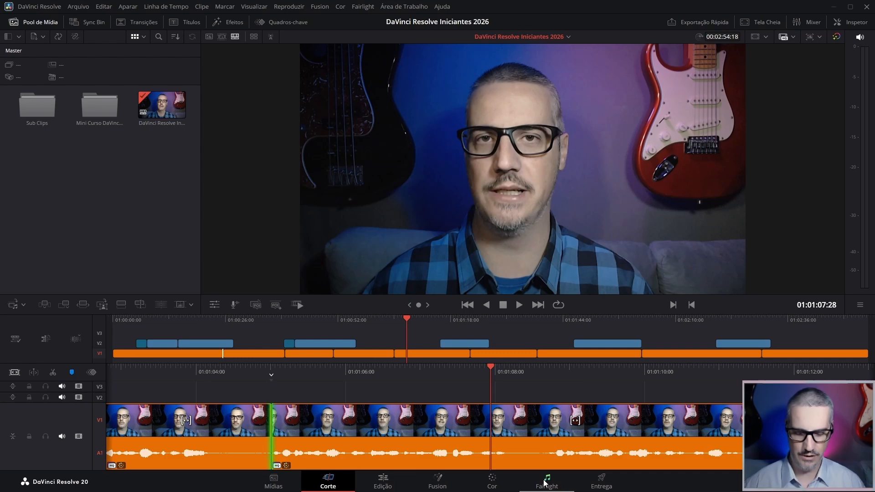
pyautogui.click(546, 483)
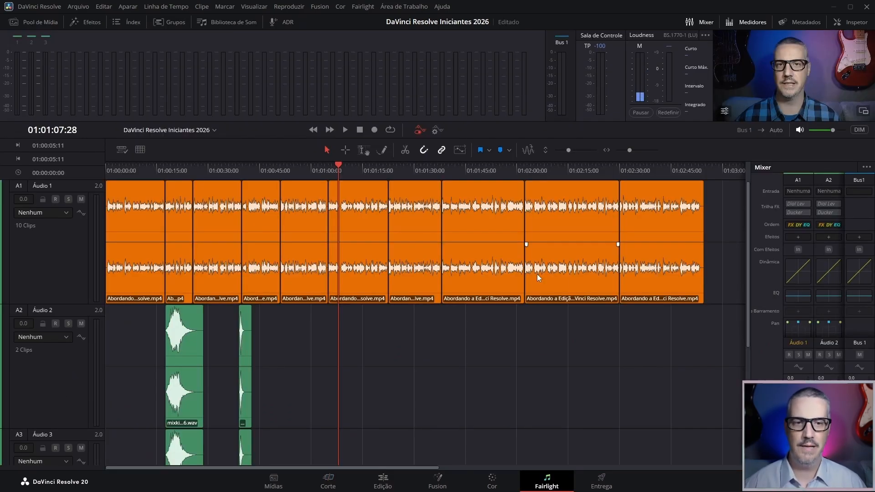
# Select all the clips on the Áudio 1 track and preview several timeline positions, placing the playhead at 01:00:46:19
pyautogui.moveTo(715, 221); pyautogui.dragTo(114, 223)
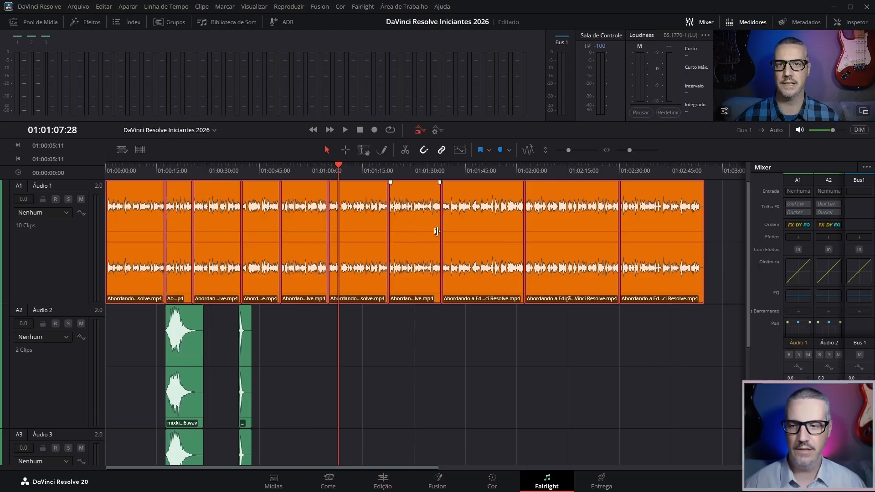
pyautogui.scroll(2, 185, 348)
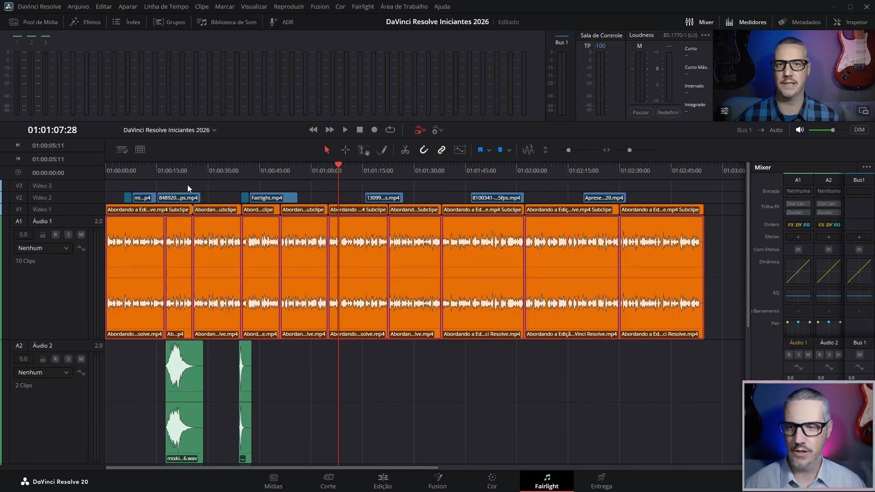
pyautogui.click(181, 171)
pyautogui.click(160, 169)
pyautogui.click(144, 171)
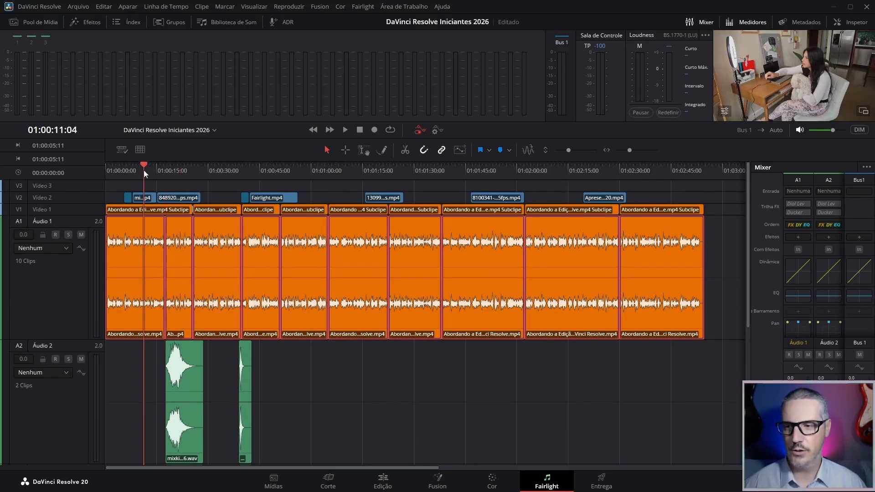
pyautogui.click(167, 168)
pyautogui.click(265, 170)
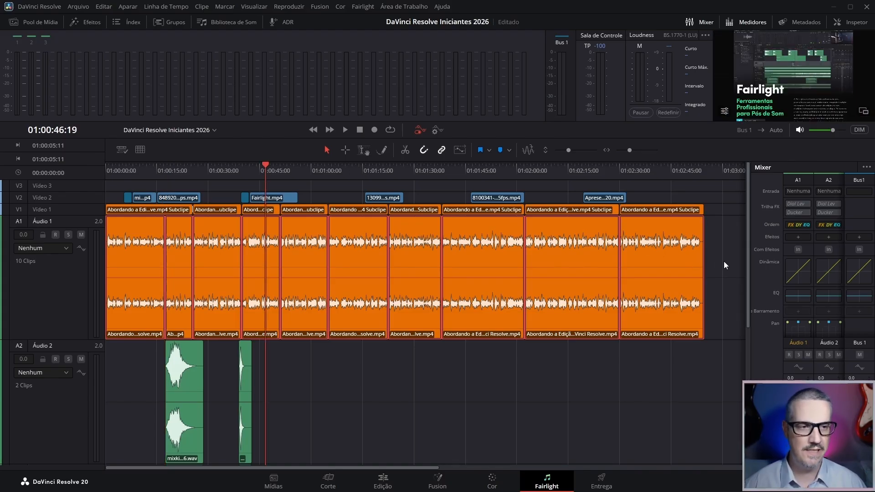
# Look through the mixer effect categories for Áudio 1 and show the VST effects in the effects library
pyautogui.click(798, 237)
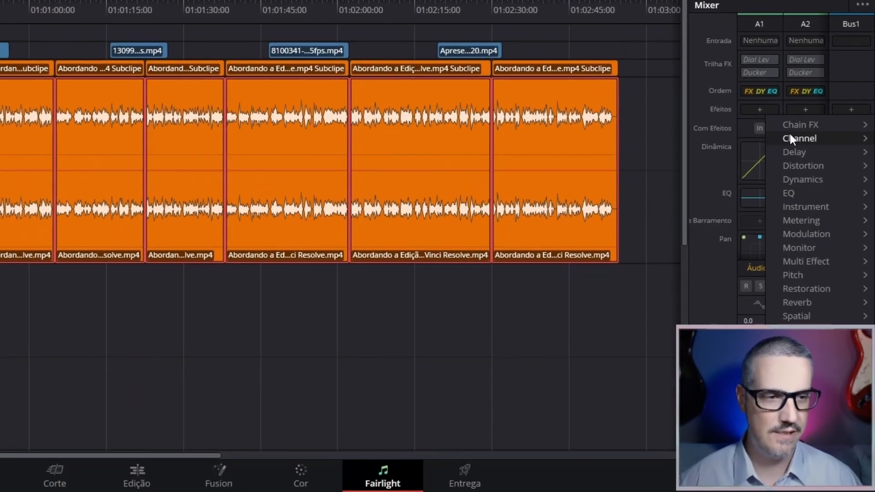
pyautogui.moveTo(796, 192)
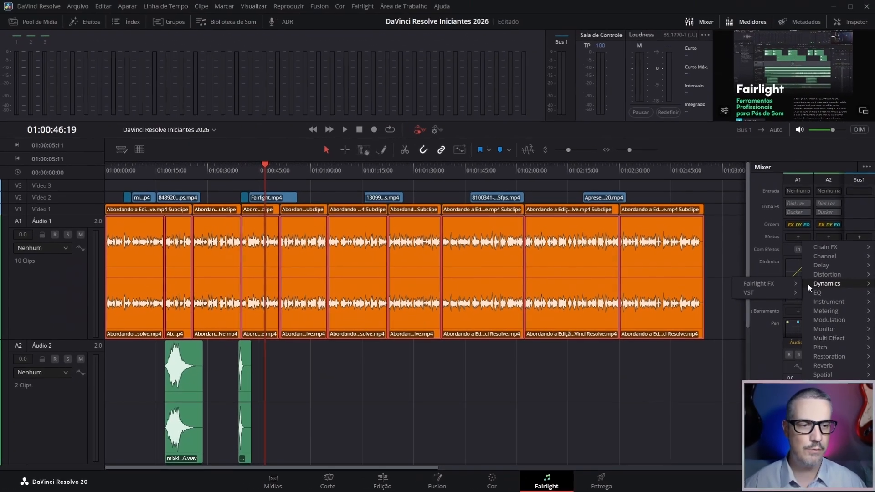
pyautogui.moveTo(820, 278)
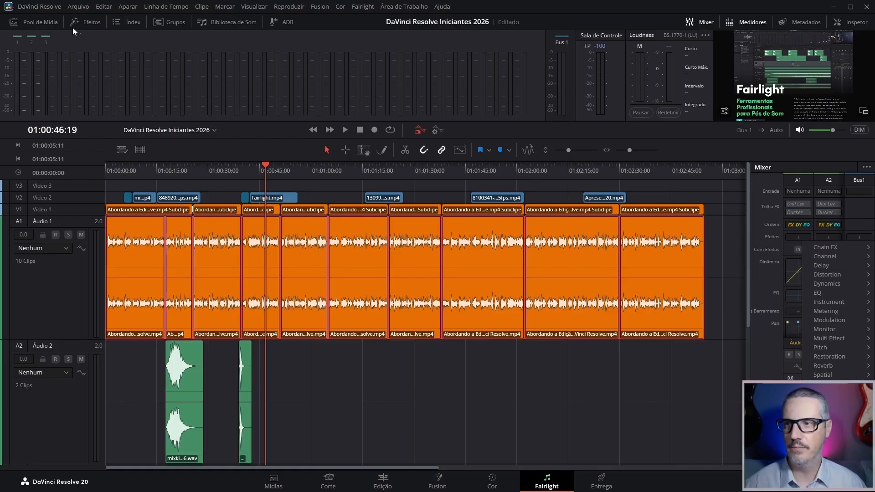
pyautogui.click(87, 23)
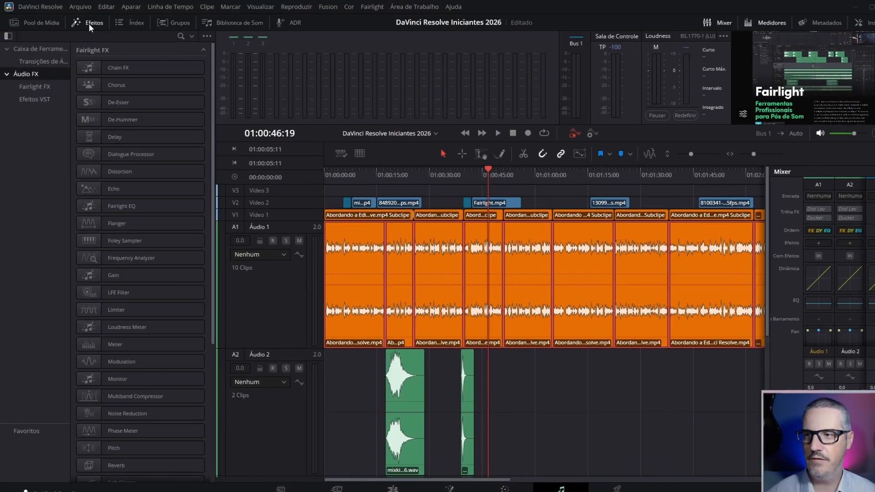
pyautogui.click(41, 95)
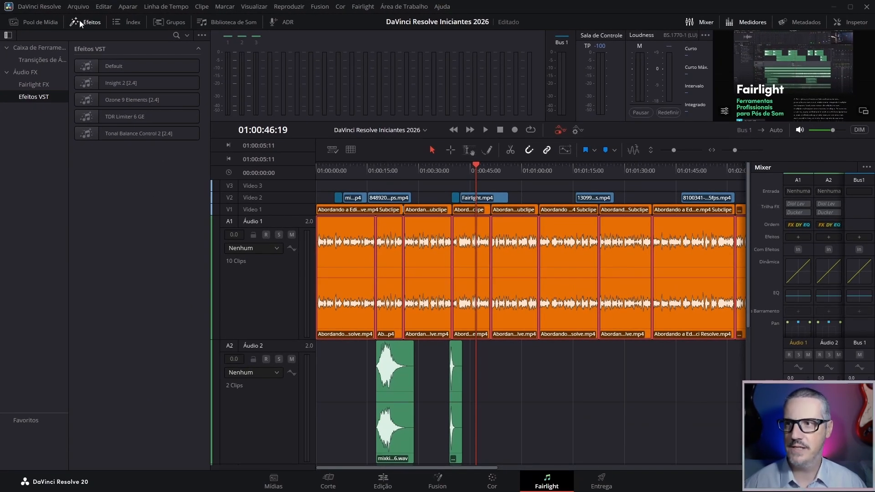
# Open the system preferences for audio plug-ins in DaVinci Resolve
pyautogui.click(47, 8)
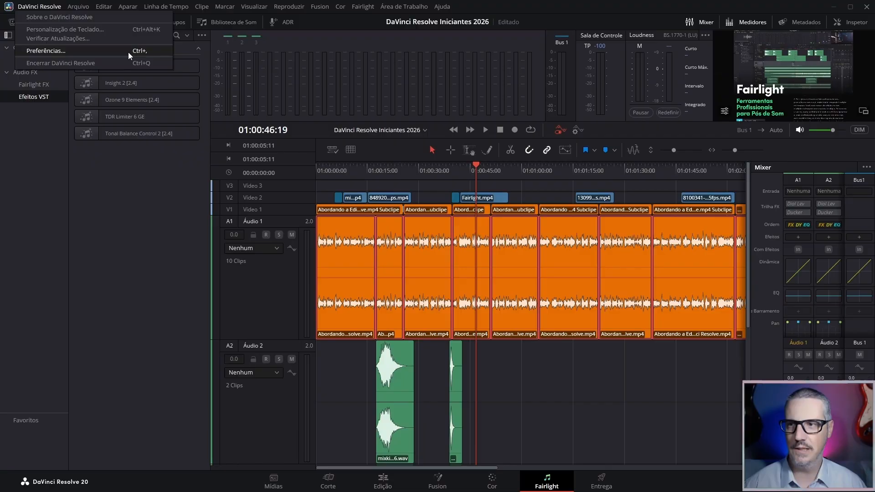
pyautogui.click(129, 53)
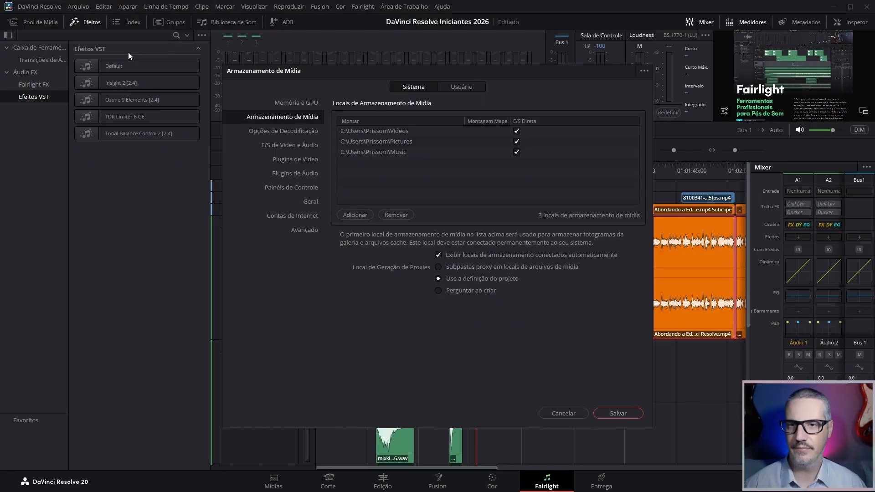
pyautogui.click(296, 174)
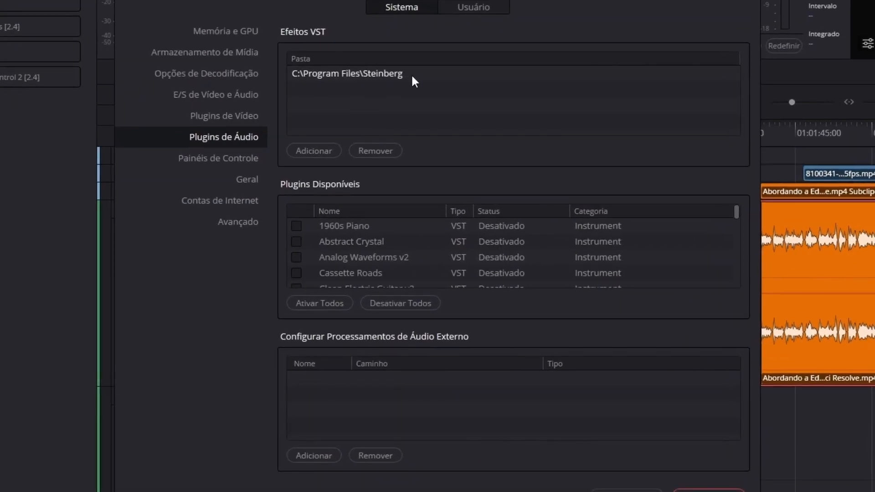
# Add C:\Program Files\VSTPlugins\ReaPlugs to the VST effects folders and save the preferences
pyautogui.click(315, 150)
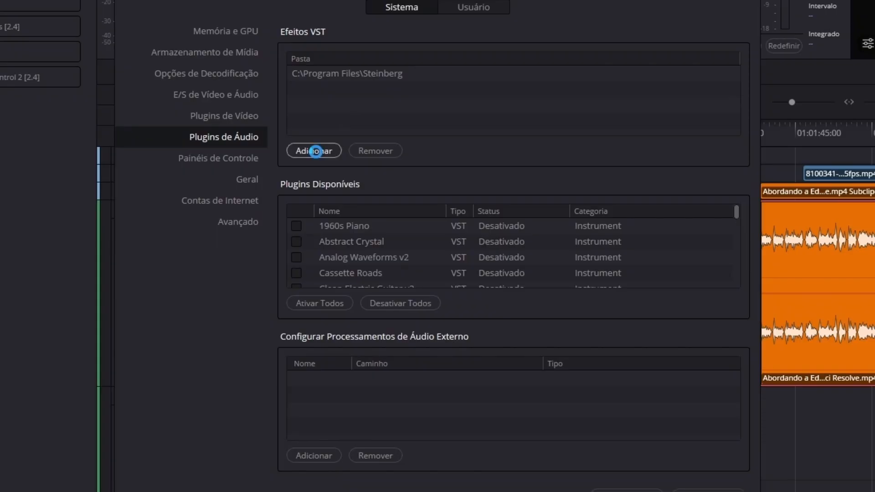
pyautogui.click(161, 353)
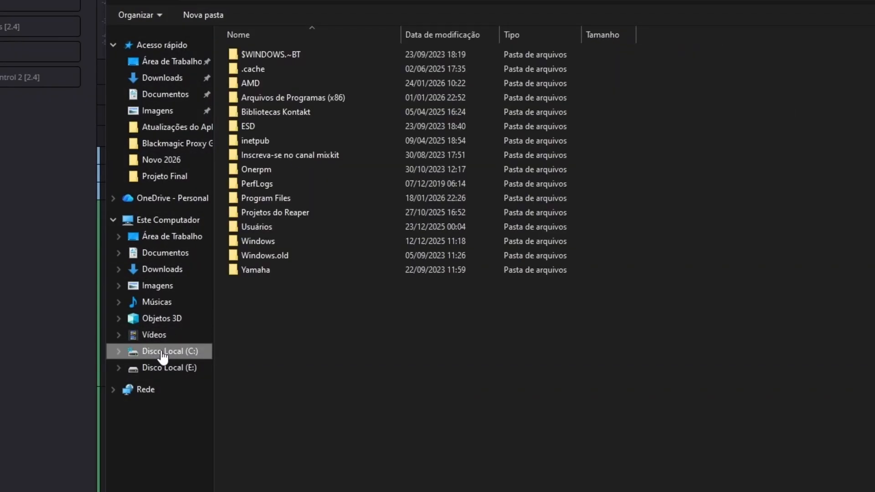
pyautogui.doubleClick(269, 199)
pyautogui.scroll(-6, 285, 220)
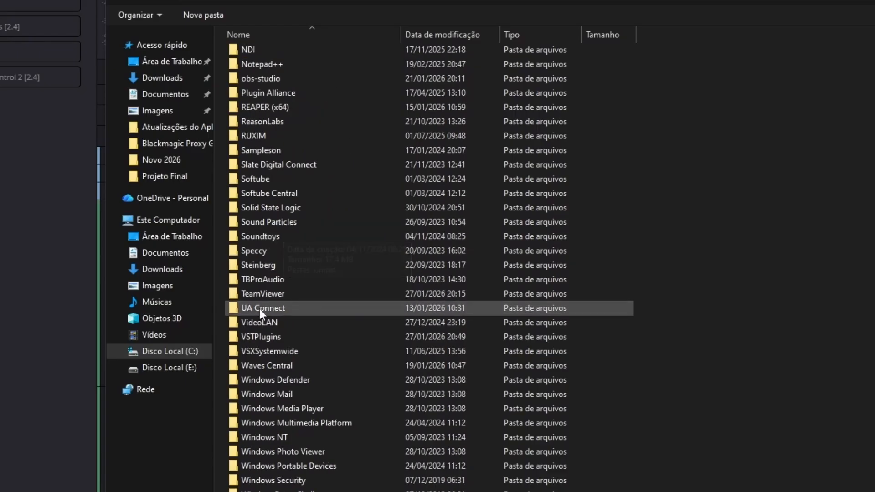
pyautogui.doubleClick(267, 337)
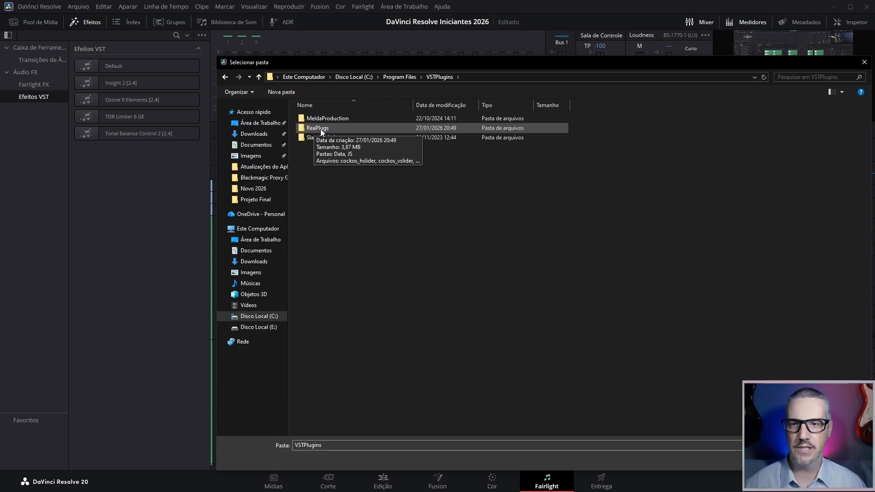
pyautogui.doubleClick(321, 129)
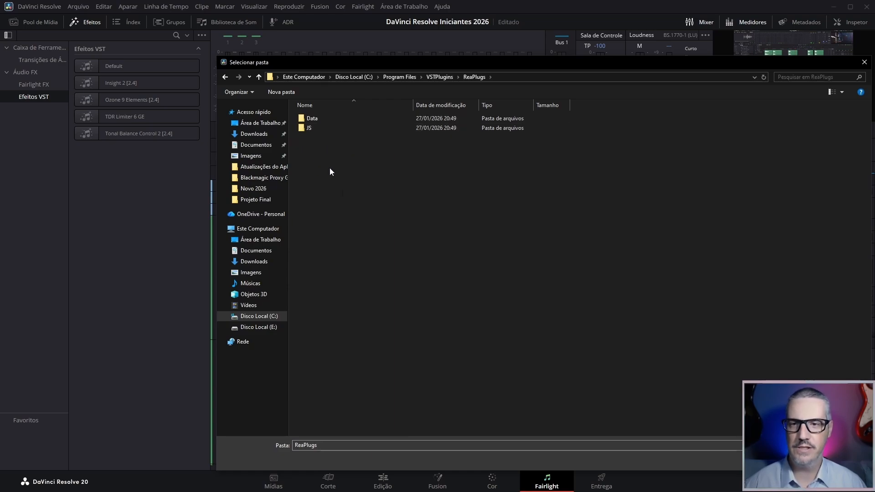
pyautogui.click(796, 462)
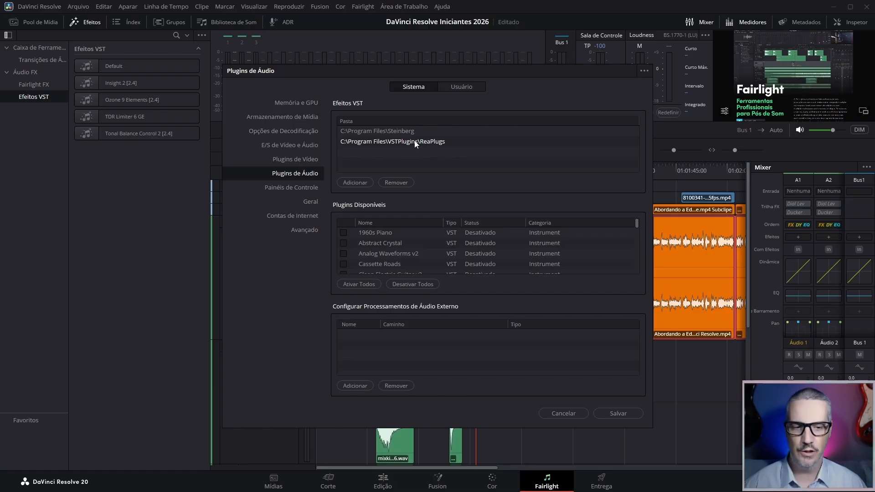
pyautogui.click(619, 413)
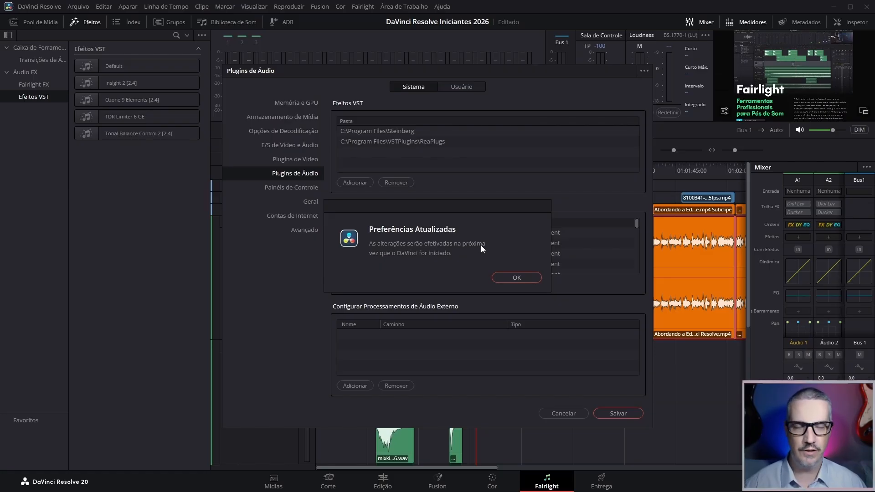
pyautogui.click(518, 277)
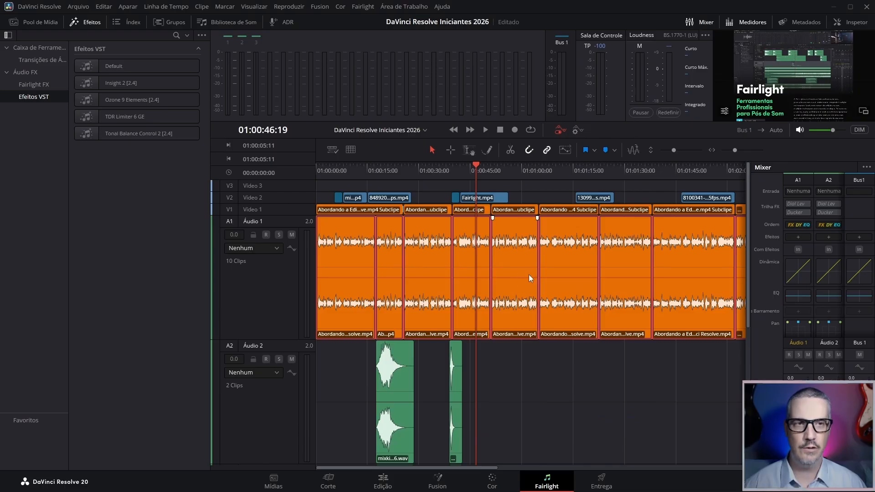
# Restart DaVinci Resolve and look up the VST equalizers available as effects for the Áudio 1 mixer channel
pyautogui.click(863, 8)
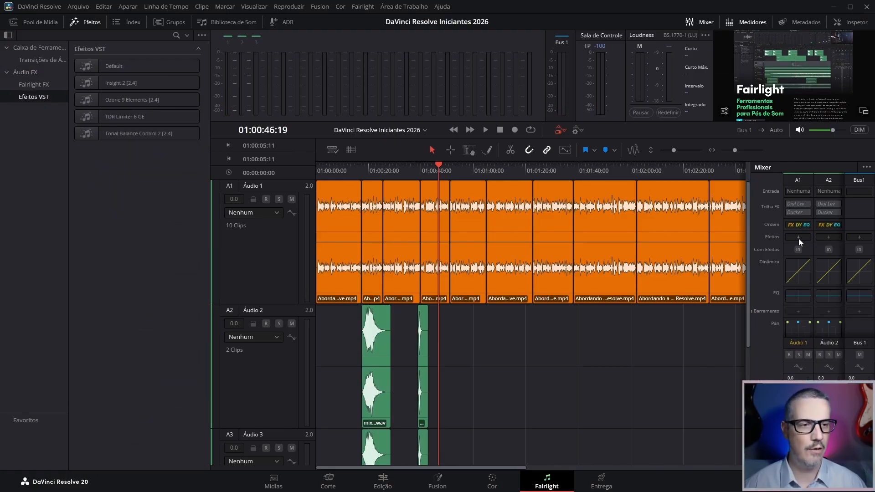
pyautogui.click(799, 236)
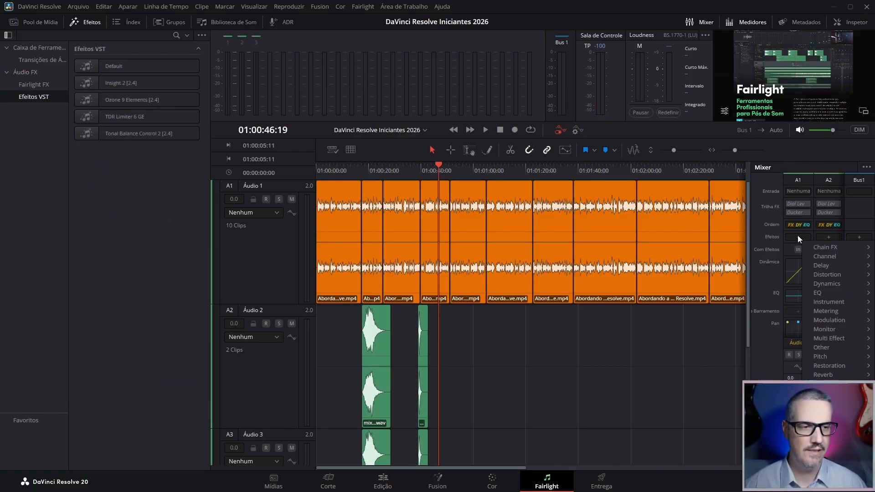
pyautogui.moveTo(828, 294)
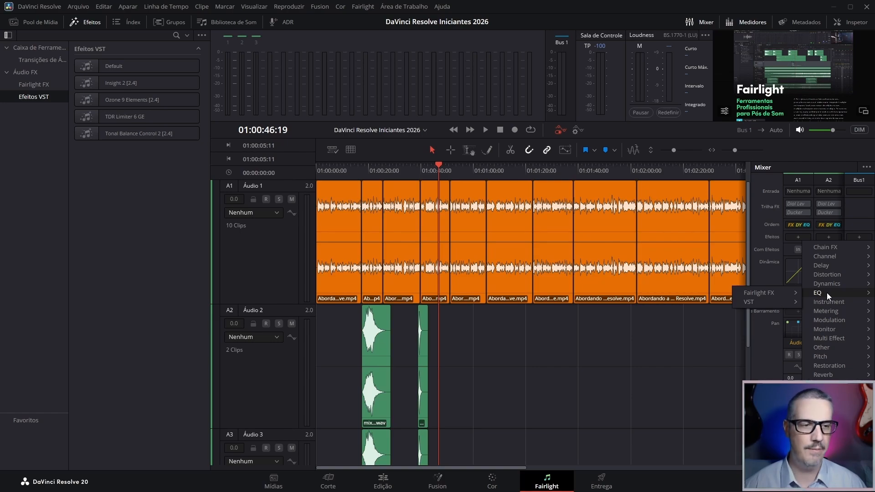
pyautogui.moveTo(757, 300)
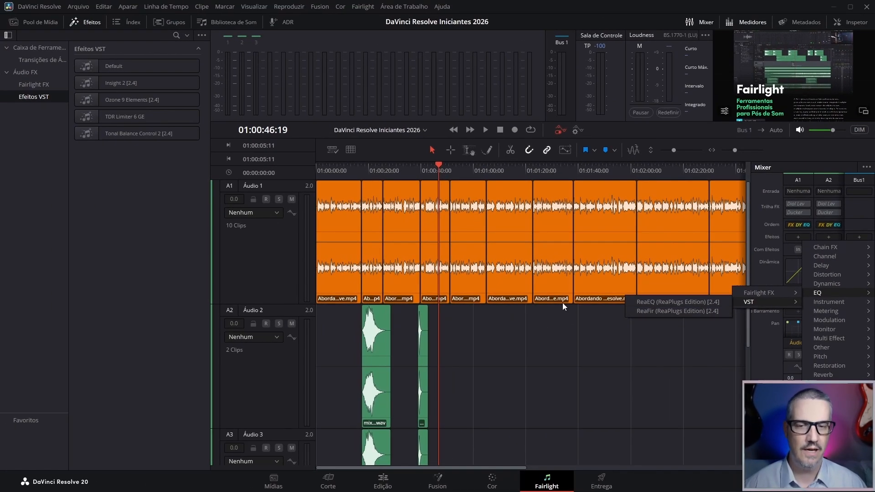
# Hide the effects library, enlarge the timeline clips slightly and play the Áudio 1 narration up to 01:00:53:04 to check its level
pyautogui.click(87, 22)
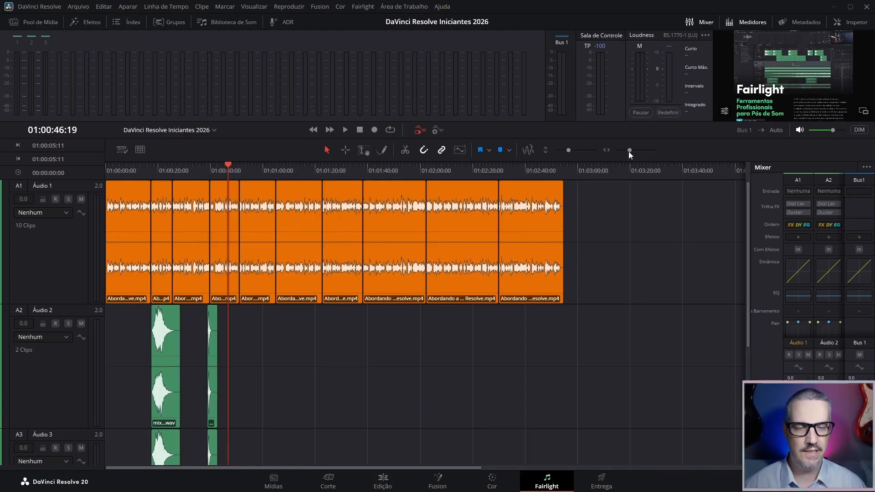
pyautogui.moveTo(629, 150); pyautogui.dragTo(630, 150)
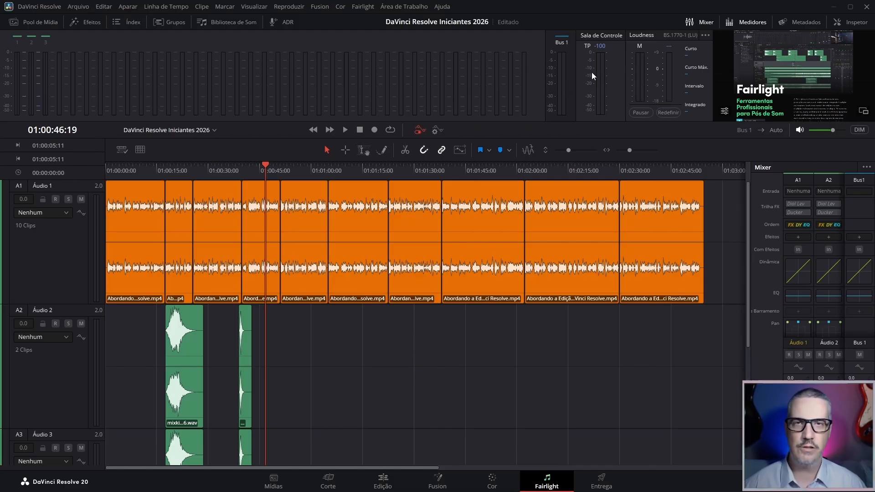
pyautogui.click(345, 130)
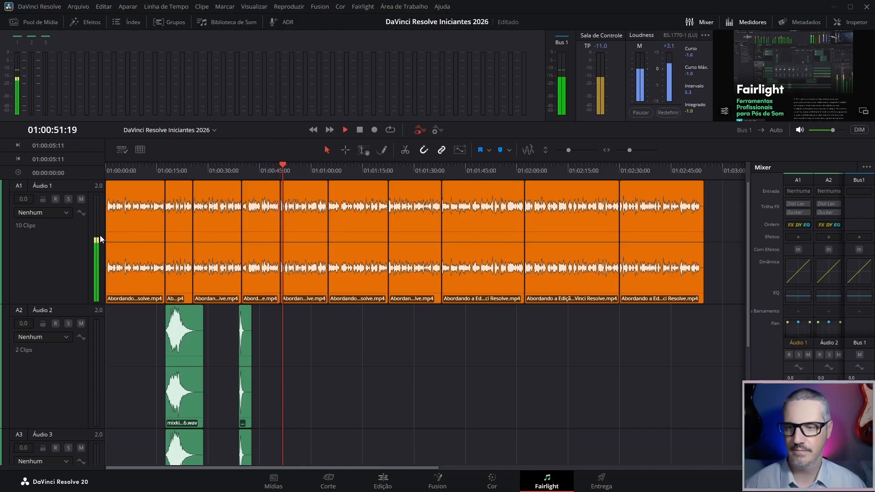
pyautogui.press('space')
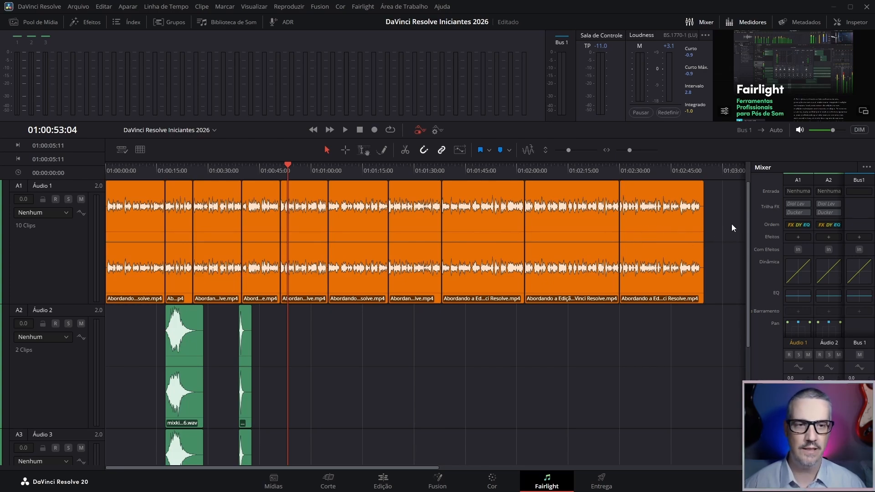
# Select all the clips on the Áudio 1 track and raise their clip volume to 13 dB
pyautogui.moveTo(732, 224); pyautogui.dragTo(26, 216)
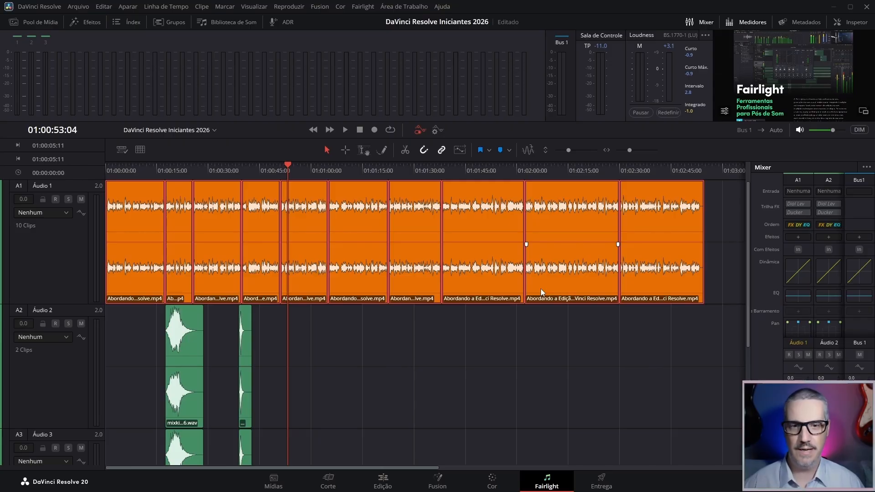
pyautogui.hotkey('ctrl', 'alt', '=')
pyautogui.hotkey('ctrl', 'alt', '=')
pyautogui.hotkey('ctrl', 'alt', '=')
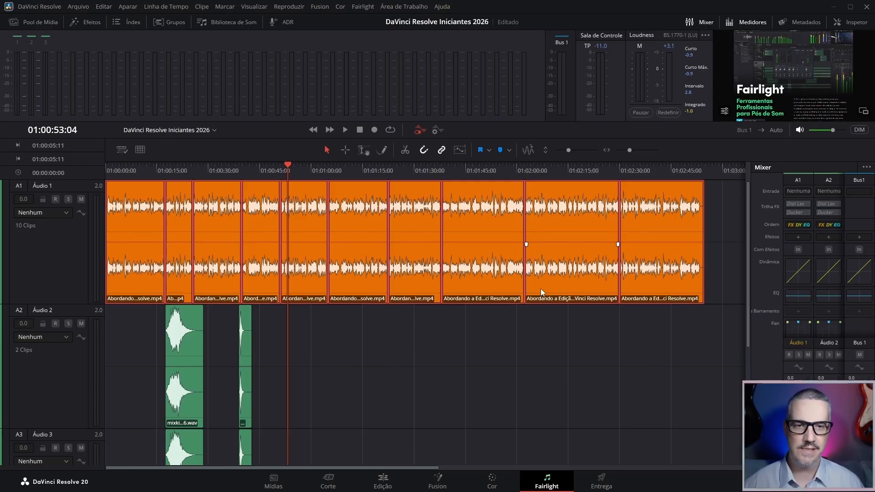
pyautogui.hotkey('ctrl', 'alt', '=')
pyautogui.hotkey('ctrl', 'alt', '=')
pyautogui.hotkey('ctrl', 'alt', '=')
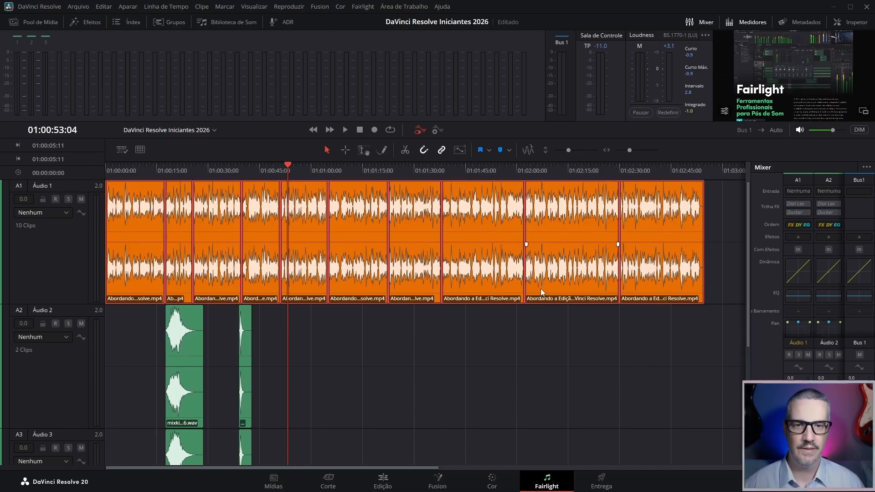
pyautogui.hotkey('ctrl', 'alt', '-')
pyautogui.hotkey('ctrl', 'alt', '-')
pyautogui.hotkey('ctrl', 'alt', '-')
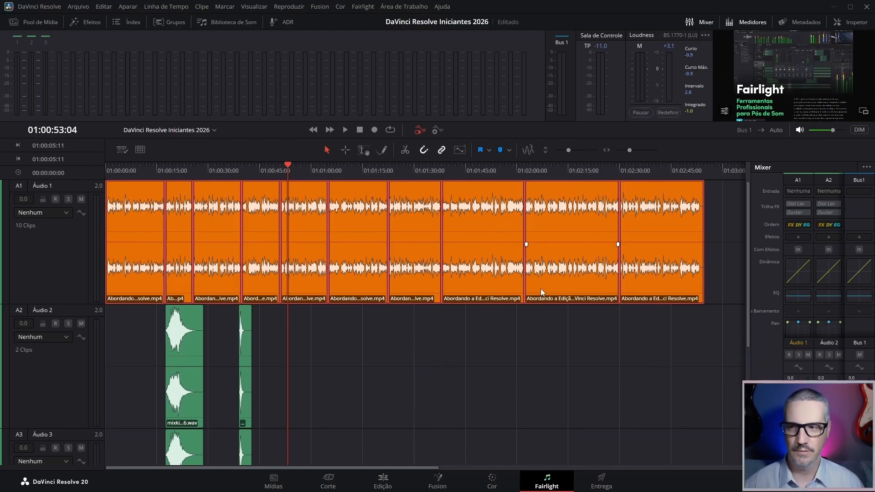
pyautogui.hotkey('ctrl', 'alt', '=')
pyautogui.hotkey('ctrl', 'alt', '=')
pyautogui.hotkey('ctrl', 'alt', '=')
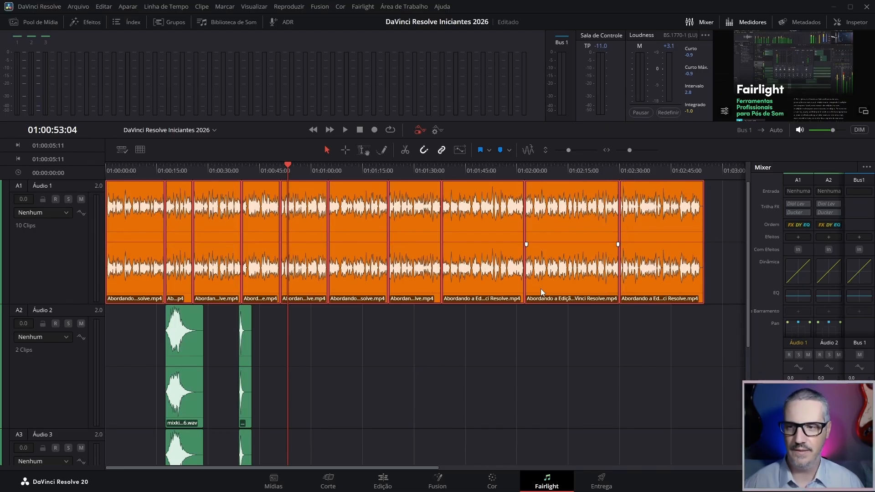
pyautogui.hotkey('ctrl', 'alt', '=')
pyautogui.hotkey('ctrl', 'alt', '=')
pyautogui.hotkey('ctrl', 'alt', '=')
pyautogui.hotkey('ctrl', 'alt', '=')
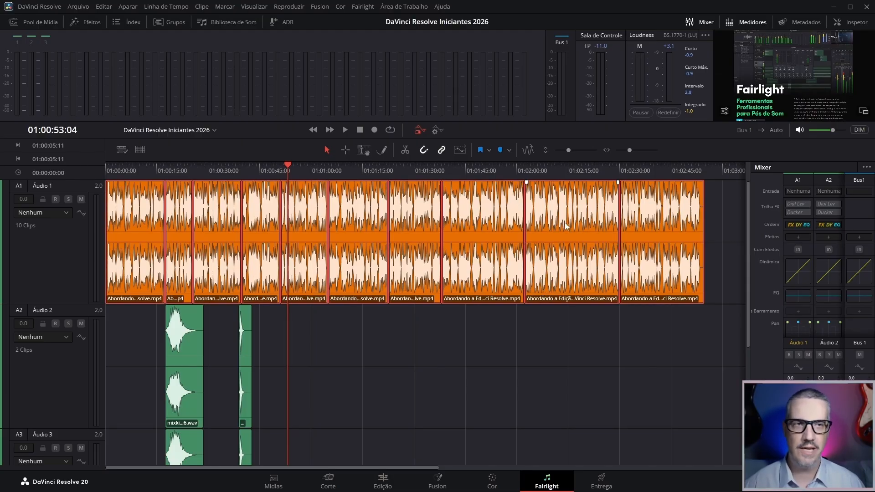
# Set the volume of the selected Áudio 1 clips to 10 in the Inspector and hide it again
pyautogui.click(853, 21)
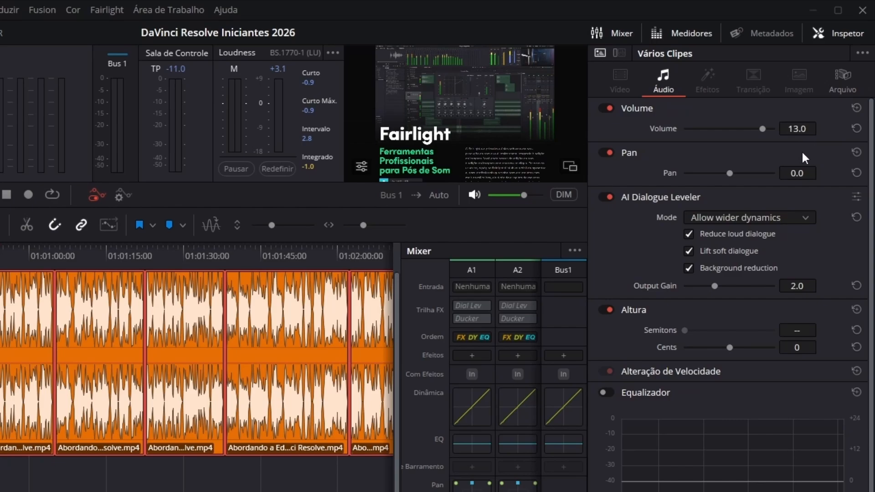
pyautogui.click(797, 129)
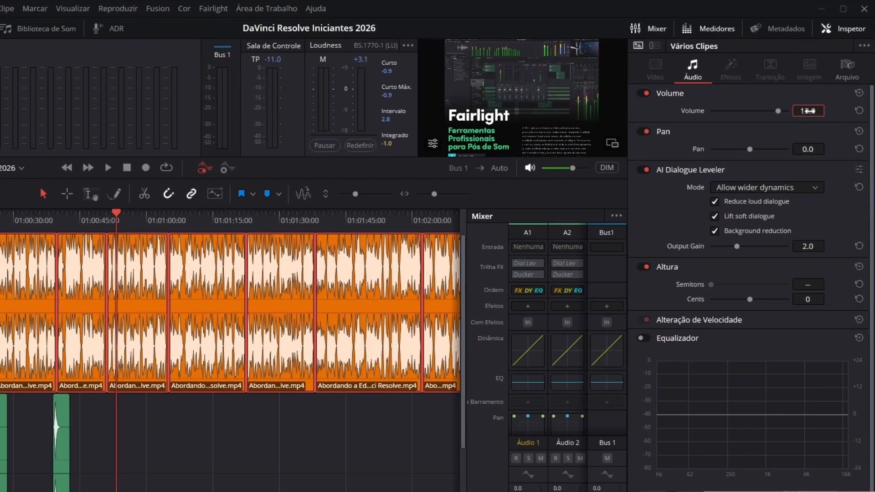
pyautogui.write('10')
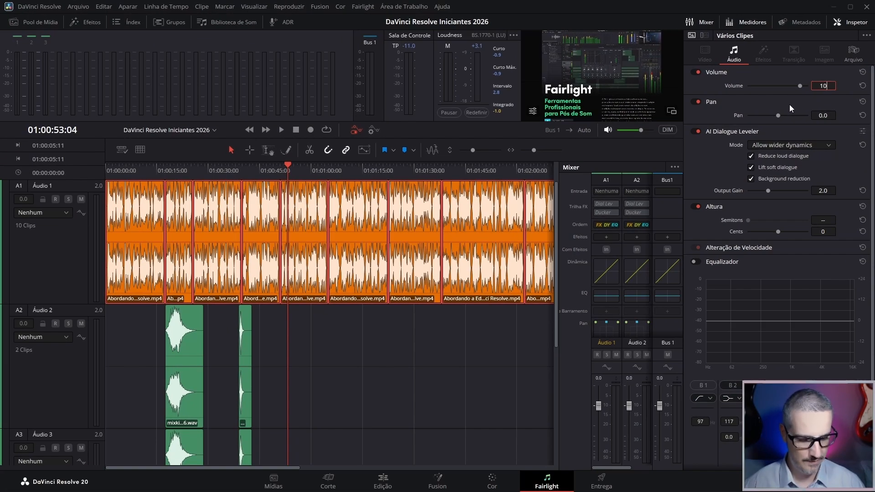
pyautogui.press('Return')
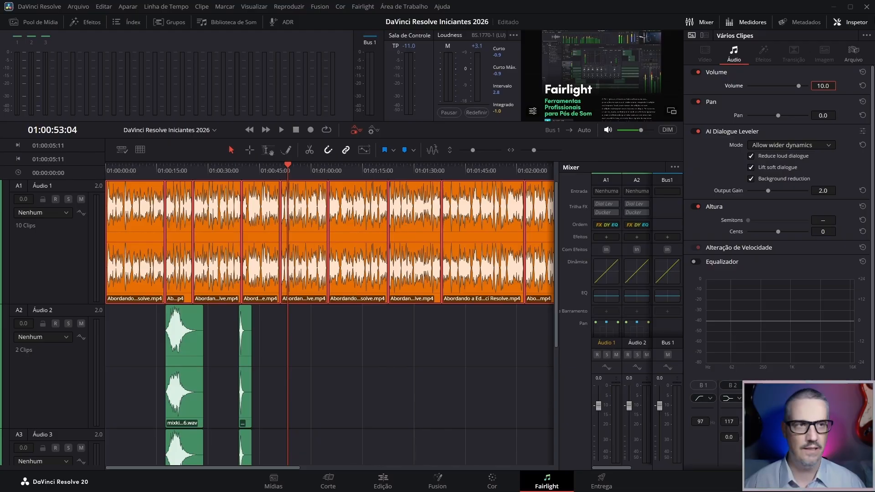
pyautogui.click(851, 21)
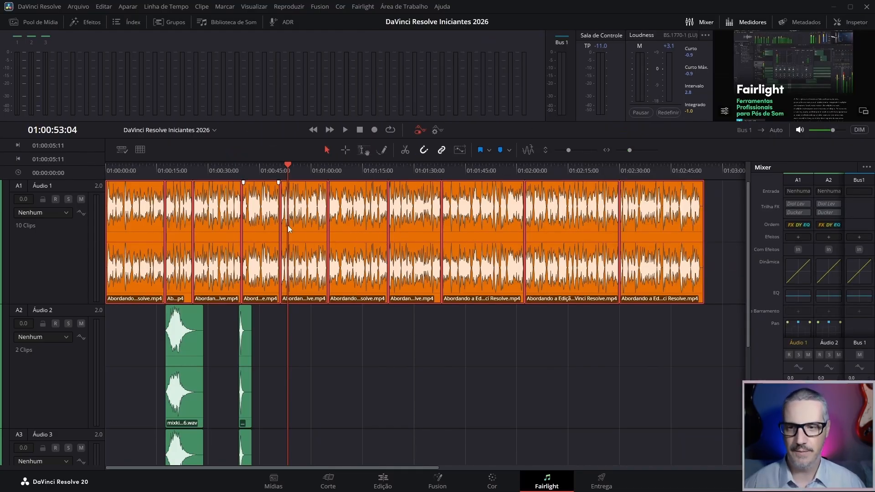
# Examine the Áudio 1 waveform up close around 01:00:53, with the track shown taller, for the pauses between the words
pyautogui.scroll(3, 288, 226)
pyautogui.hotkey('ctrl', '=')
pyautogui.hotkey('ctrl', '=')
pyautogui.hotkey('ctrl', '=')
pyautogui.hotkey('ctrl', '=')
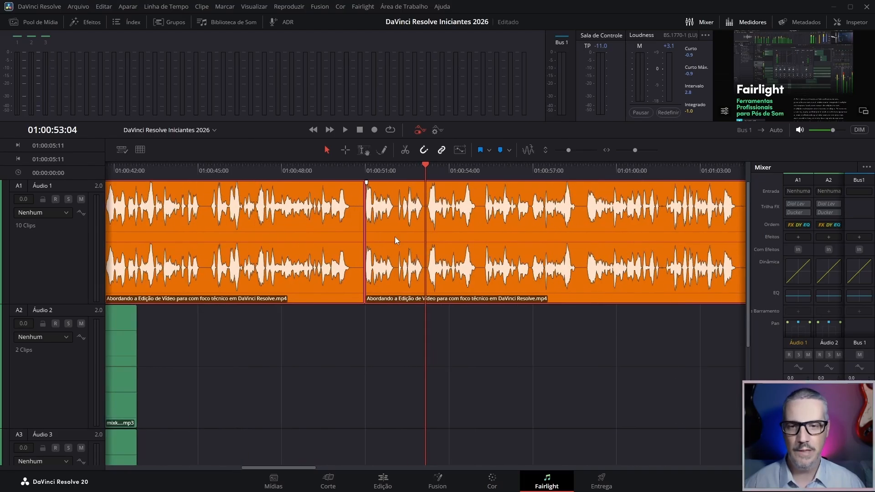
pyautogui.hotkey('ctrl', '=')
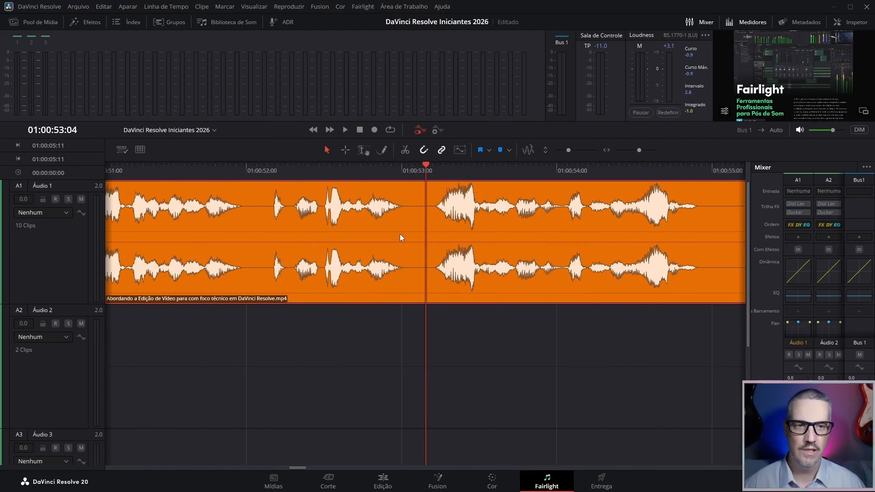
pyautogui.hotkey('ctrl', '-')
pyautogui.hotkey('ctrl', '-')
pyautogui.hotkey('ctrl', '-')
pyautogui.hotkey('ctrl', '-')
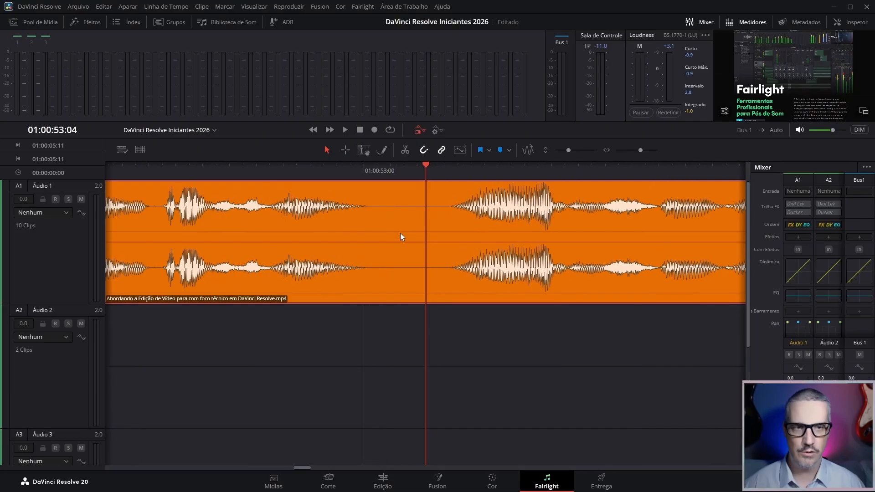
pyautogui.moveTo(640, 149); pyautogui.dragTo(639, 151)
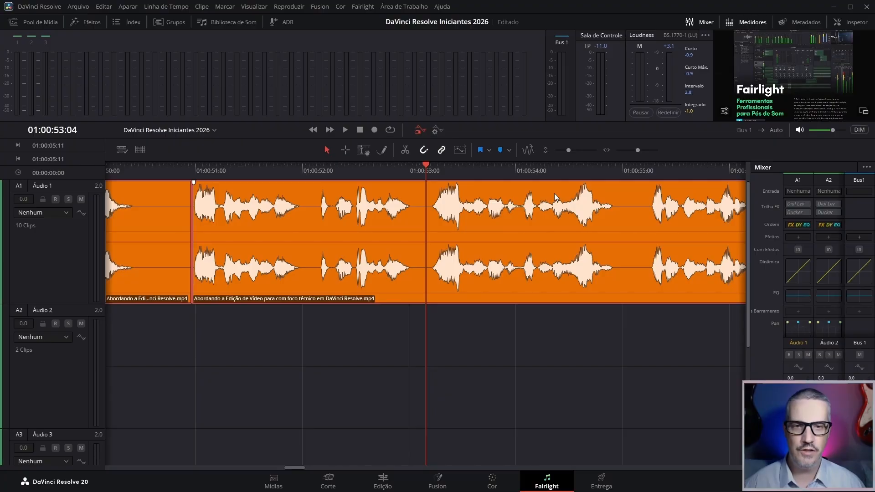
pyautogui.scroll(-2, 548, 210)
pyautogui.scroll(-4, 549, 209)
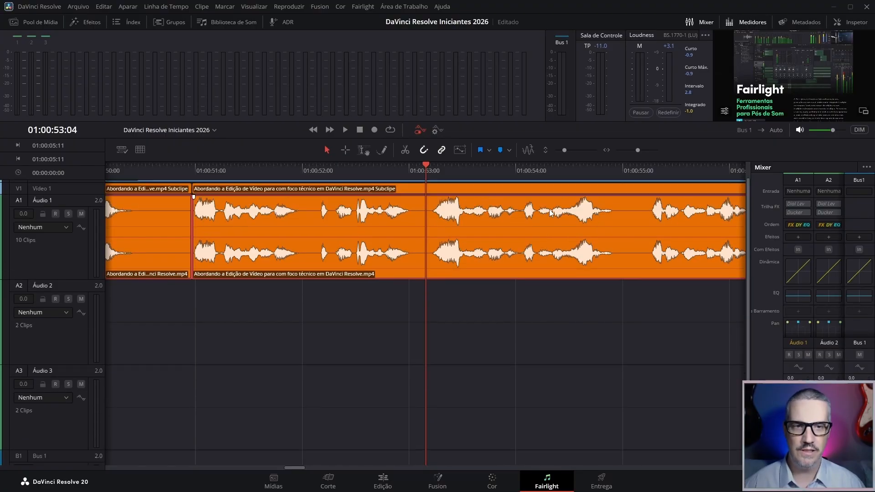
pyautogui.scroll(8, 549, 209)
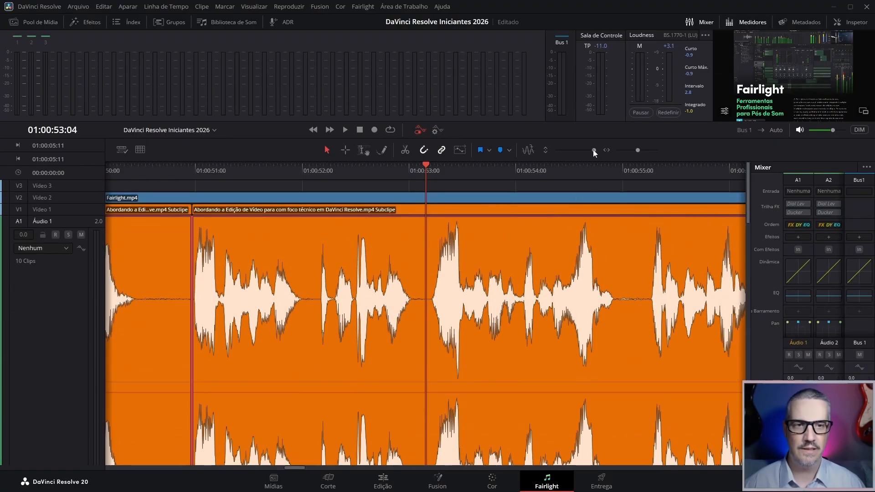
pyautogui.moveTo(593, 150); pyautogui.dragTo(579, 150)
pyautogui.scroll(2, 420, 271)
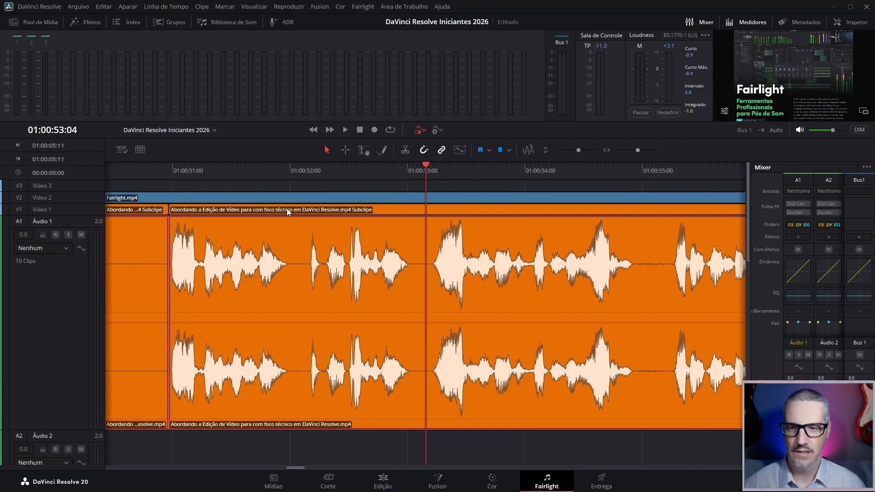
# Scrub the playhead through the speech pause around 01:00:52 to check its background noise level, ending at 01:00:52:02
pyautogui.click(297, 169)
pyautogui.scroll(2, 310, 223)
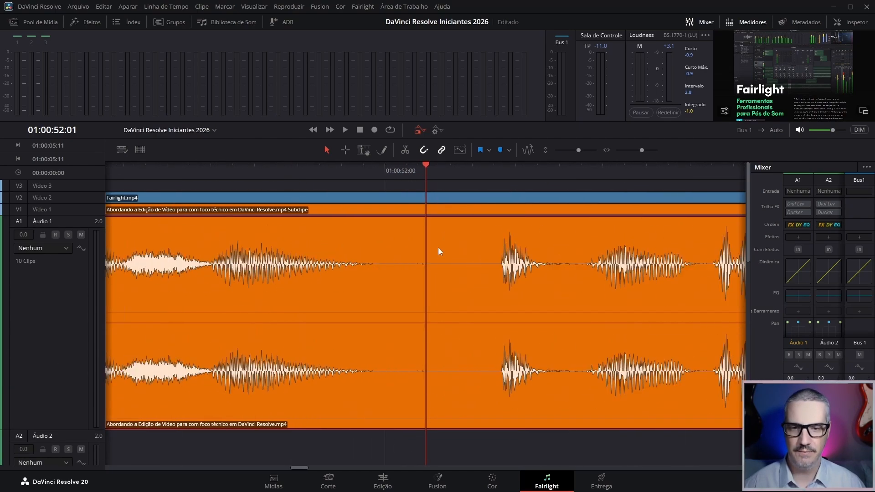
pyautogui.moveTo(426, 177)
pyautogui.mouseDown()
pyautogui.moveTo(403, 174)
pyautogui.moveTo(438, 175)
pyautogui.mouseUp()
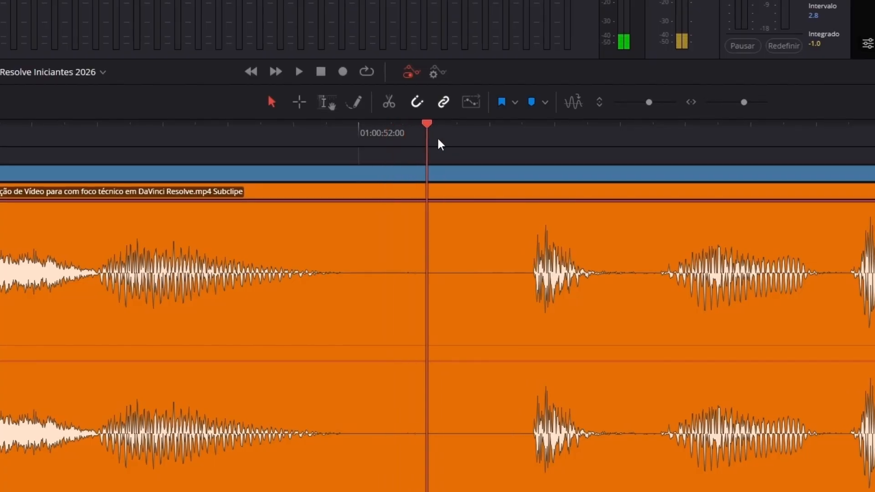
pyautogui.moveTo(438, 140); pyautogui.dragTo(383, 147)
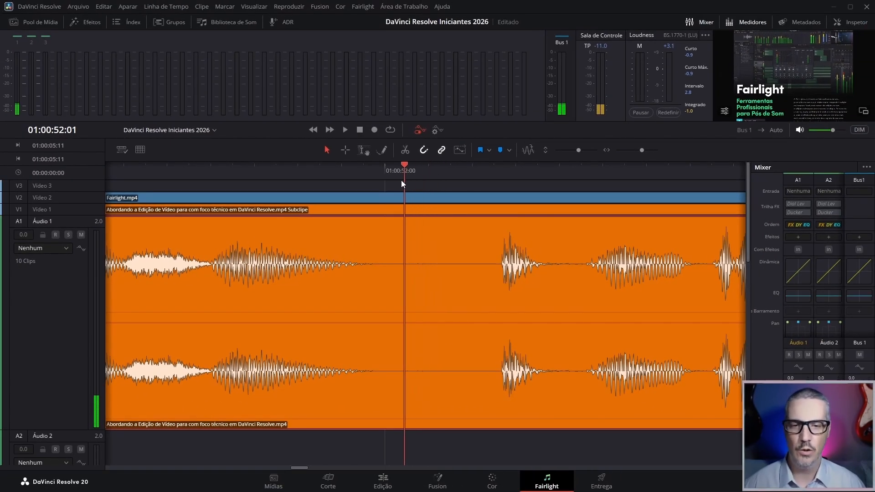
pyautogui.moveTo(401, 180); pyautogui.dragTo(436, 182)
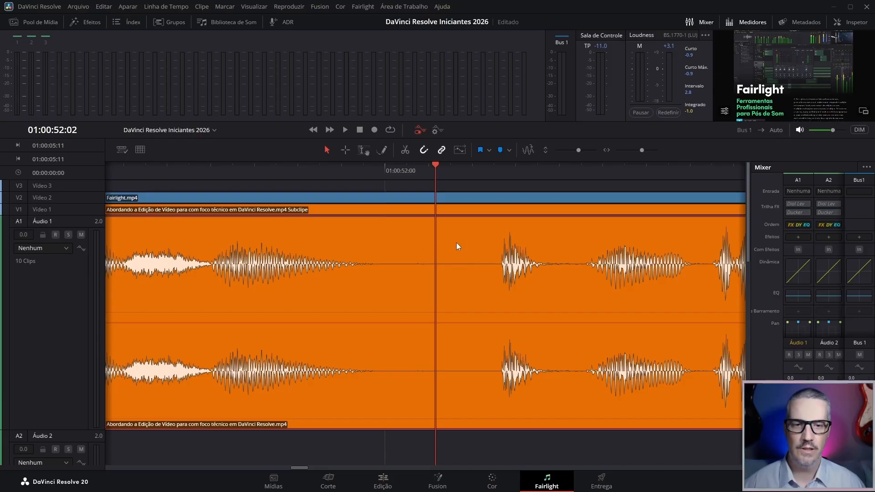
# Place the playhead in the speech pause at 01:00:55:01 and examine the Áudio 1 waveform for background noise there
pyautogui.scroll(-5, 479, 242)
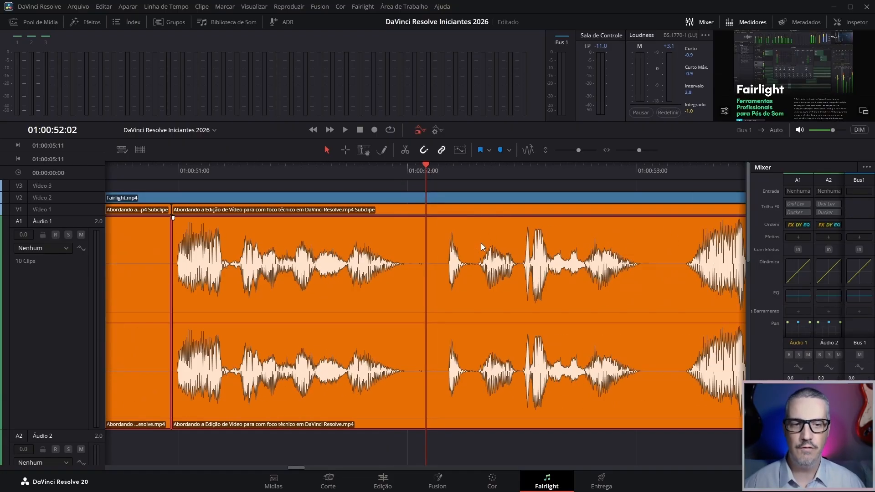
pyautogui.scroll(-4, 485, 241)
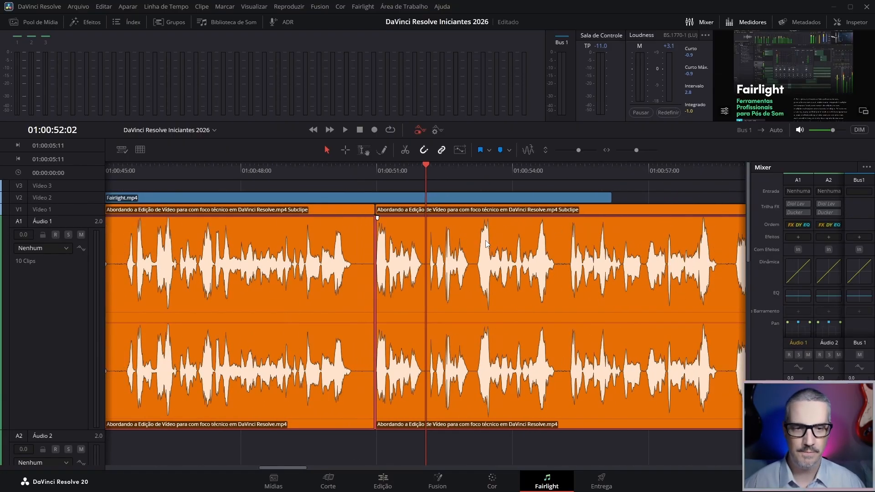
pyautogui.click(588, 175)
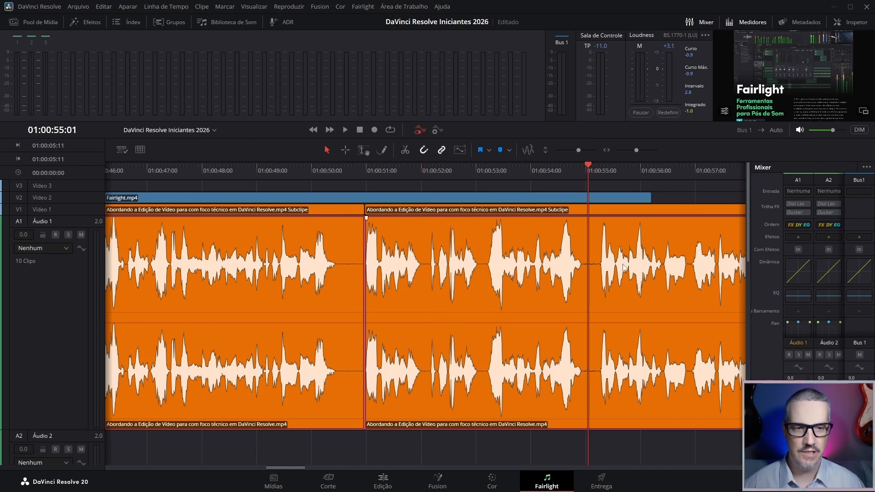
pyautogui.scroll(2, 592, 266)
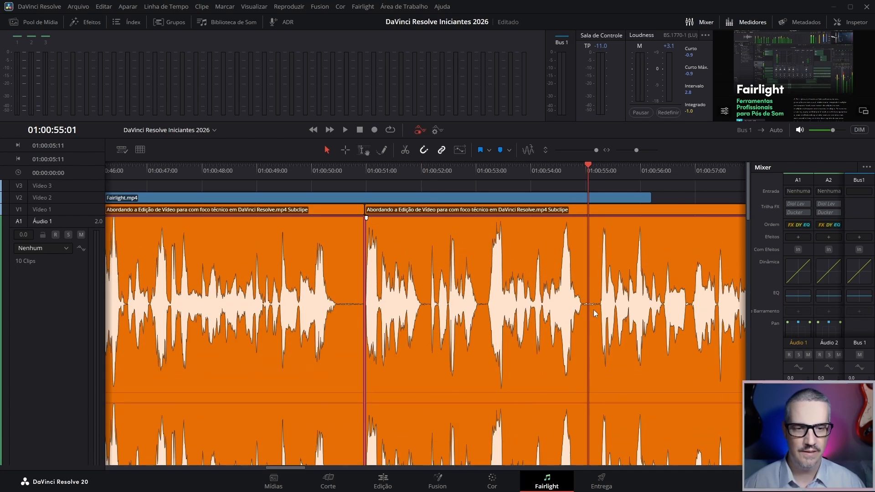
pyautogui.scroll(3, 594, 313)
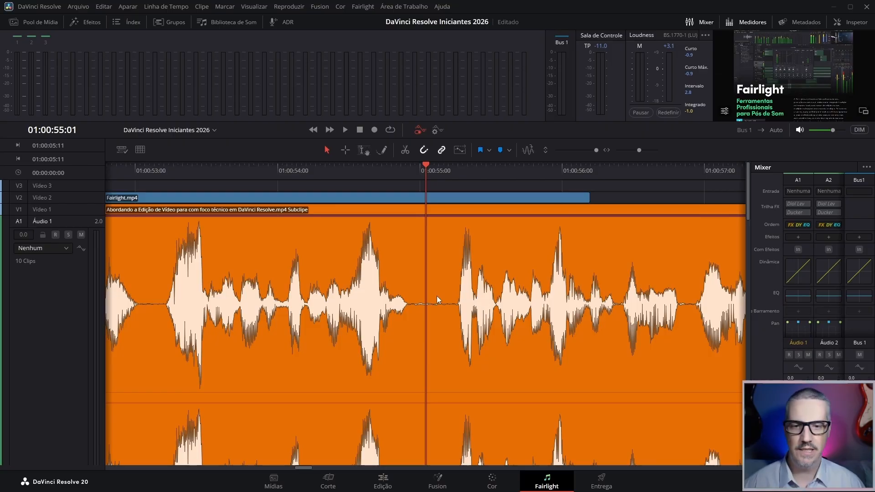
# Place the playhead at 01:01:04:17, in the Áudio 1 speech pause just before the next clip begins
pyautogui.scroll(-5, 576, 301)
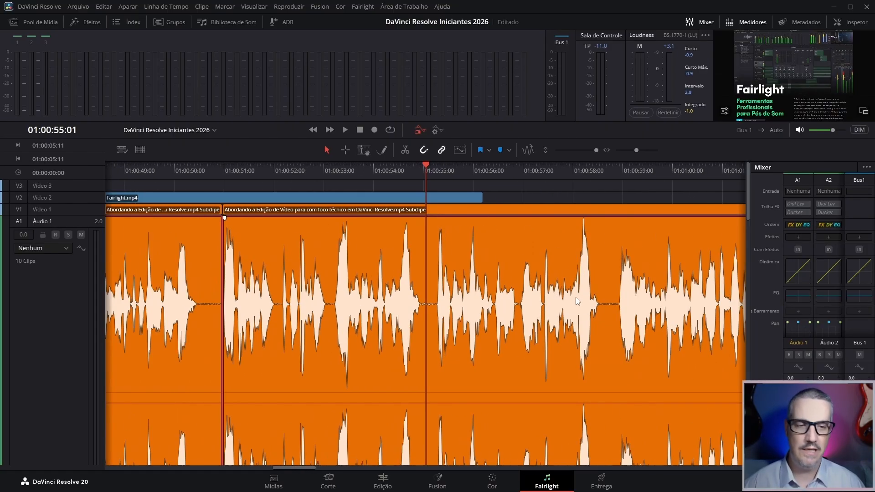
pyautogui.scroll(-3, 594, 308)
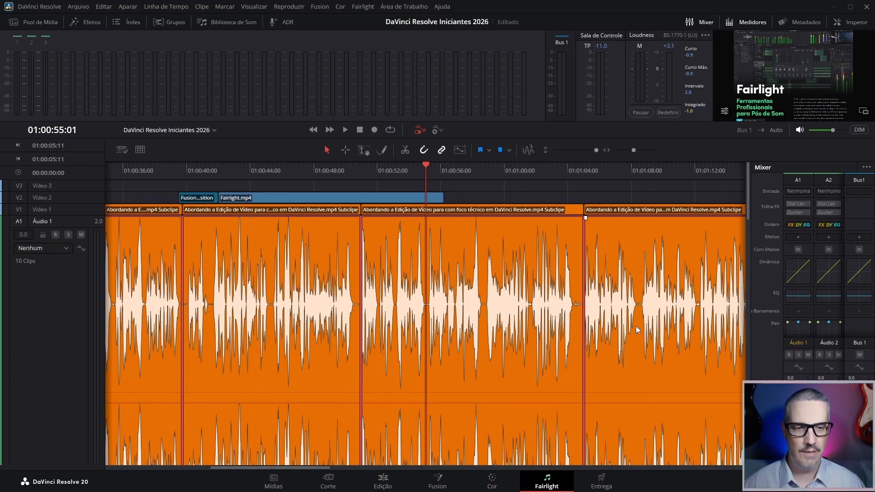
pyautogui.scroll(-2, 641, 329)
pyautogui.scroll(-2, 629, 325)
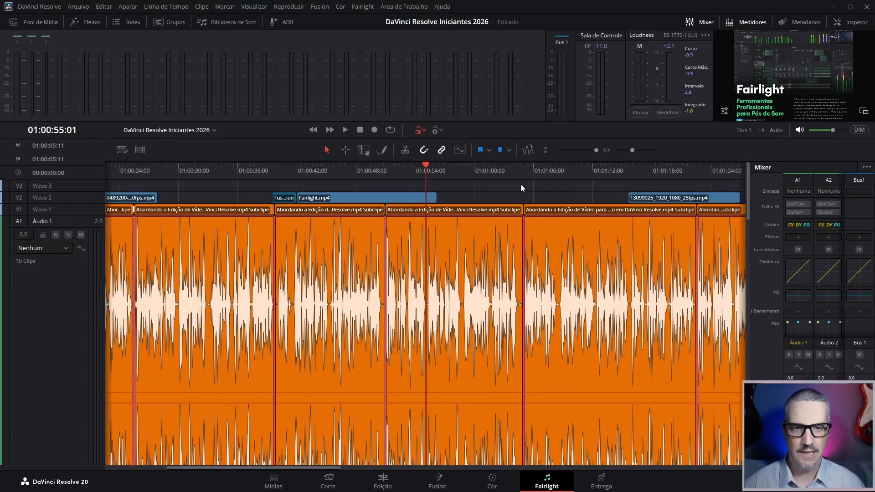
pyautogui.moveTo(519, 172); pyautogui.dragTo(514, 172)
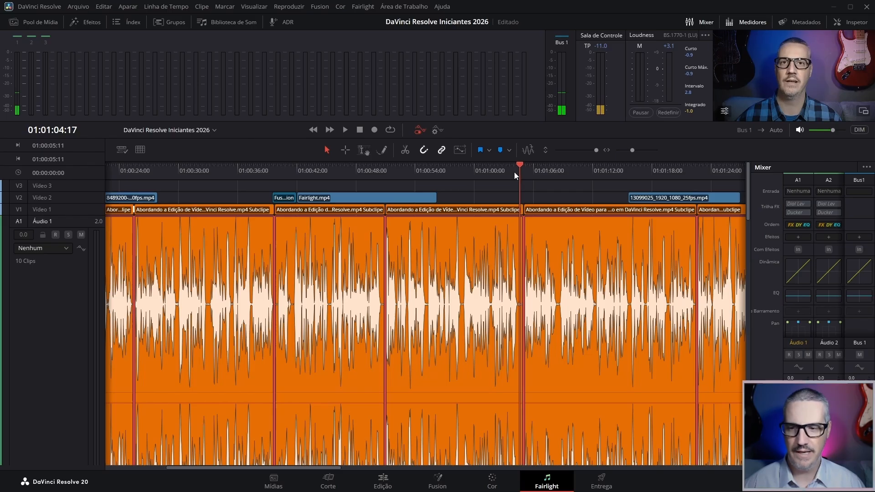
pyautogui.scroll(3, 544, 309)
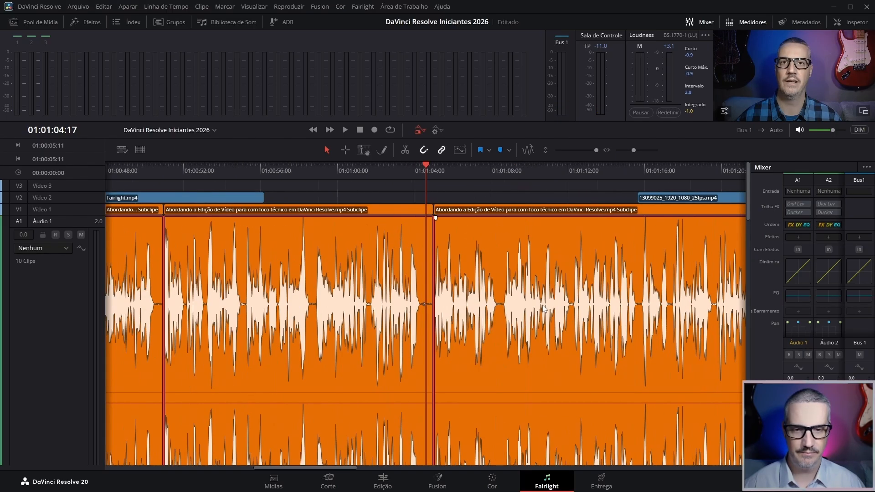
pyautogui.scroll(6, 544, 309)
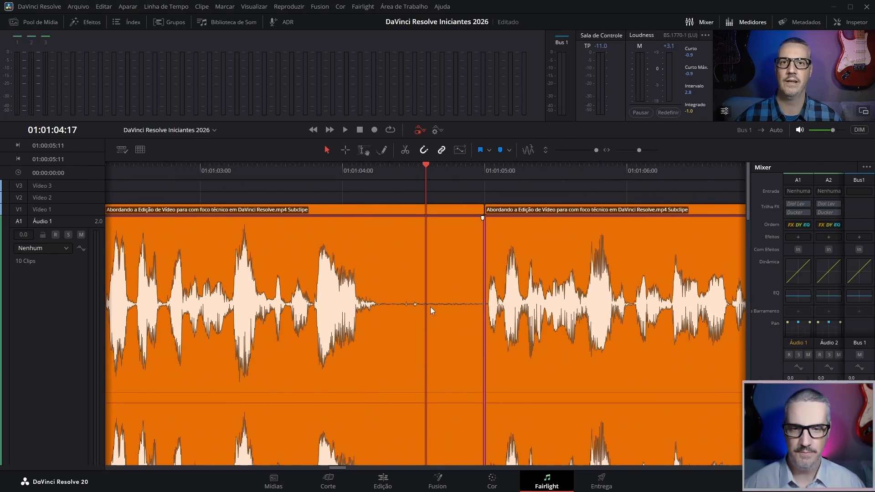
# Mark the silent stretch of the narration with an in point at 01:01:04:08 and an out point at 01:01:04:27
pyautogui.moveTo(381, 176); pyautogui.dragTo(382, 176)
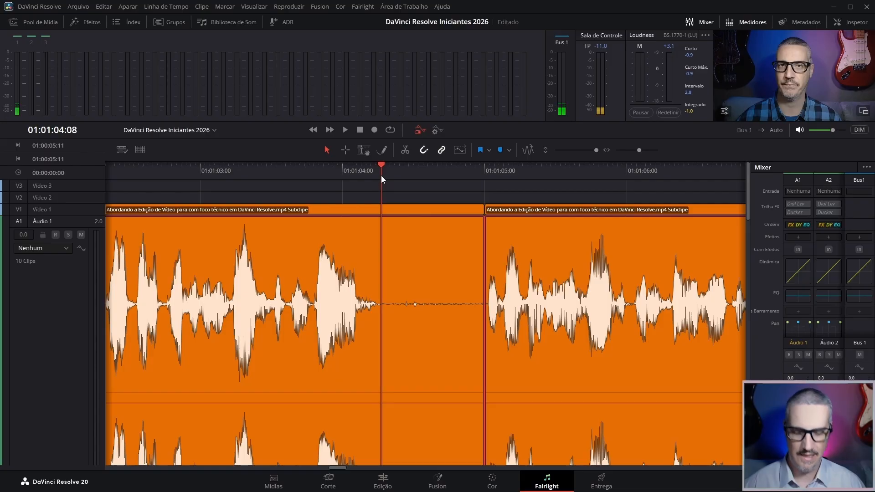
pyautogui.press('i')
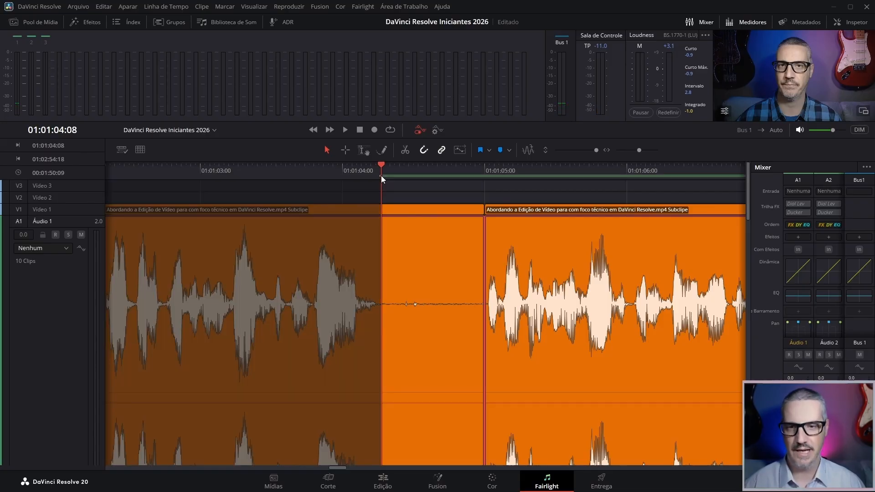
pyautogui.click(477, 167)
pyautogui.click(472, 165)
pyautogui.press('o')
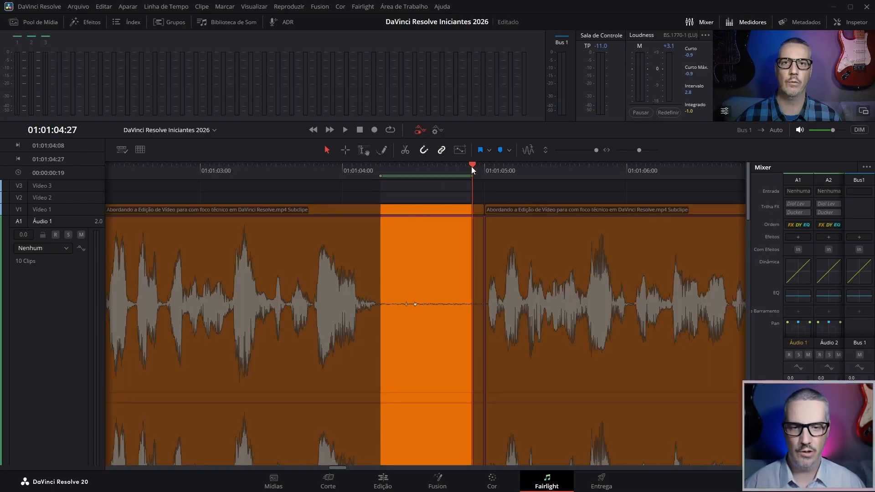
# Enable looped playback with the playhead inside the marked pause and shorten the range to end at 01:01:04:24
pyautogui.click(428, 164)
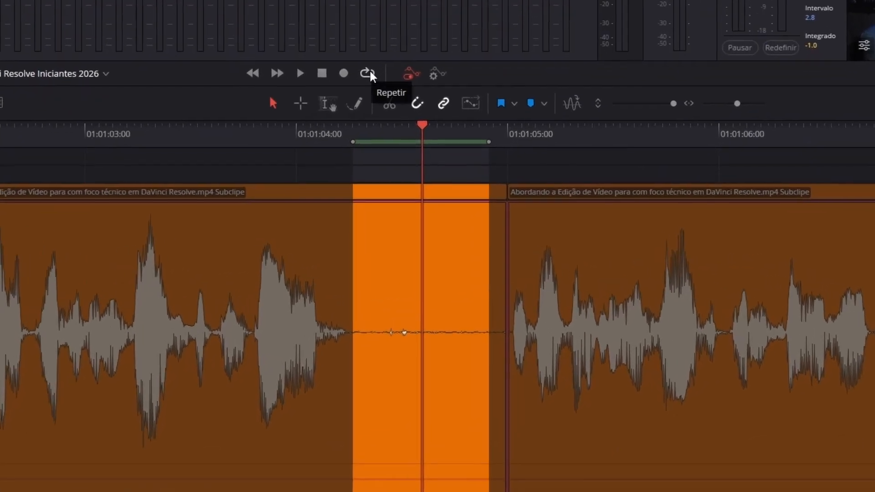
pyautogui.click(367, 72)
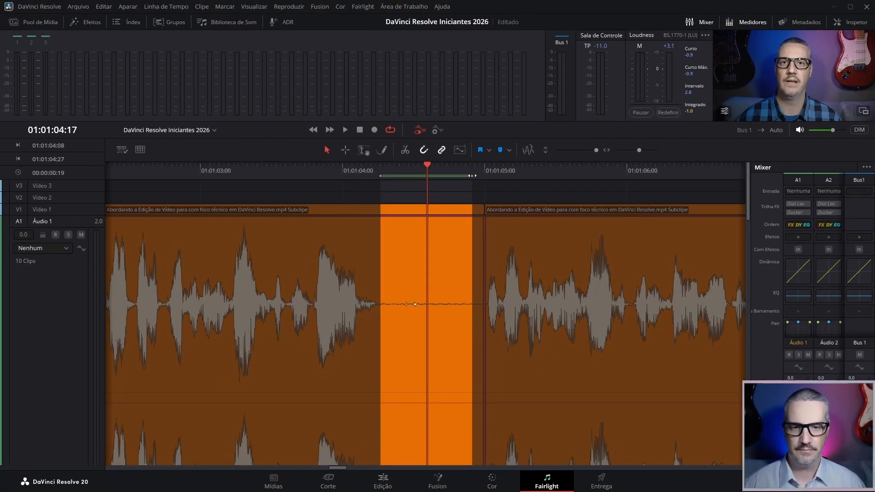
pyautogui.moveTo(473, 175); pyautogui.dragTo(460, 175)
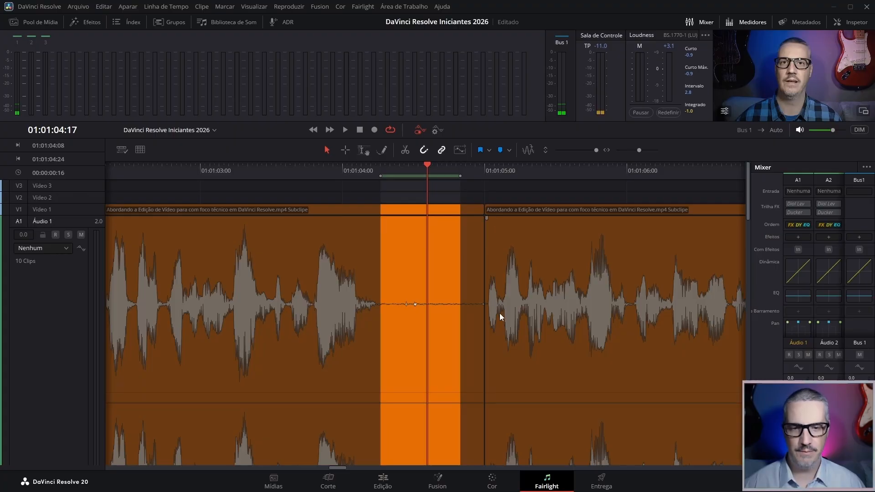
# Trim the end of the Áudio 1 clip back slightly from its cut near 01:01:05:00, leaving a small gap
pyautogui.moveTo(484, 310); pyautogui.dragTo(475, 312)
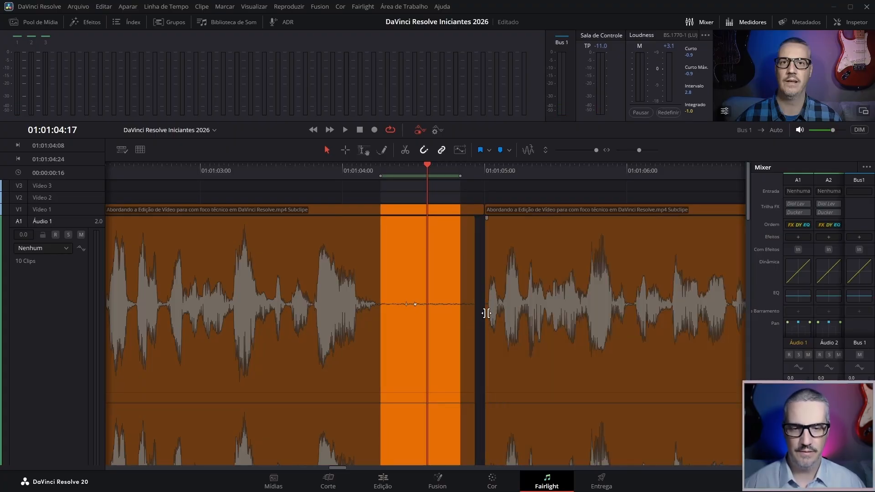
pyautogui.click(488, 252)
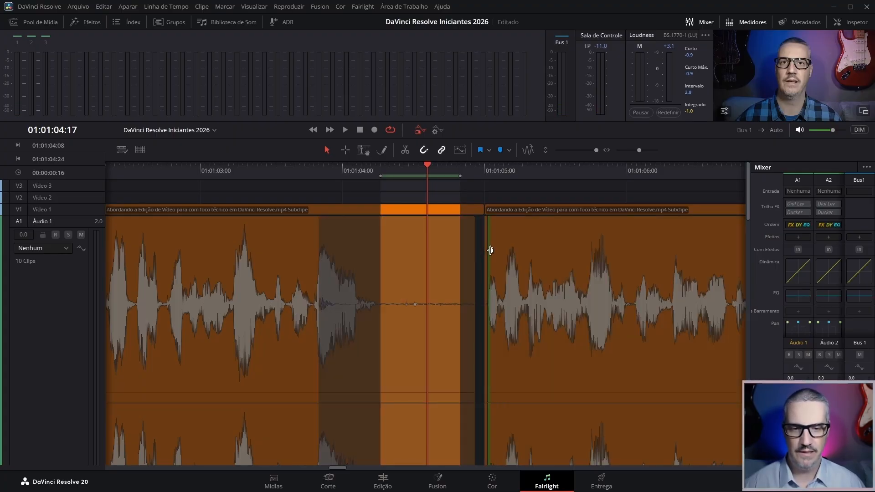
pyautogui.moveTo(490, 250); pyautogui.dragTo(487, 249)
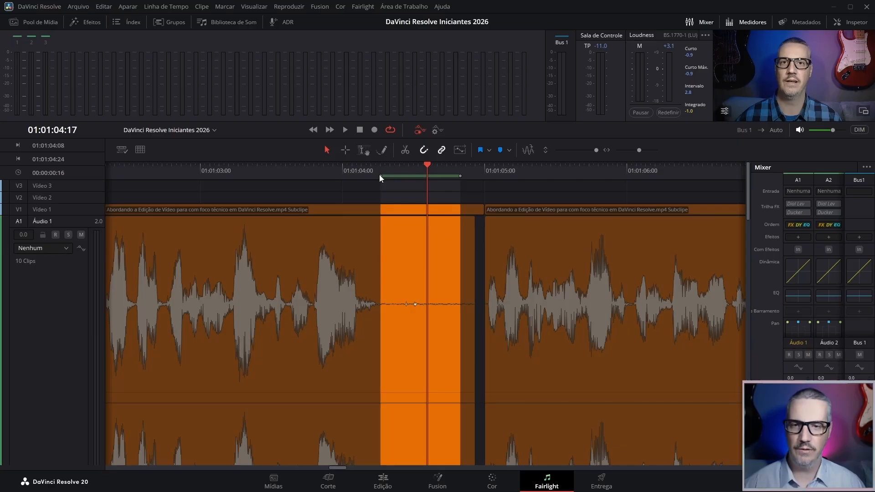
# Move the in point to 01:01:04:09 and play the marked noise in a loop with the monitoring volume at -33 dB
pyautogui.moveTo(381, 176); pyautogui.dragTo(390, 177)
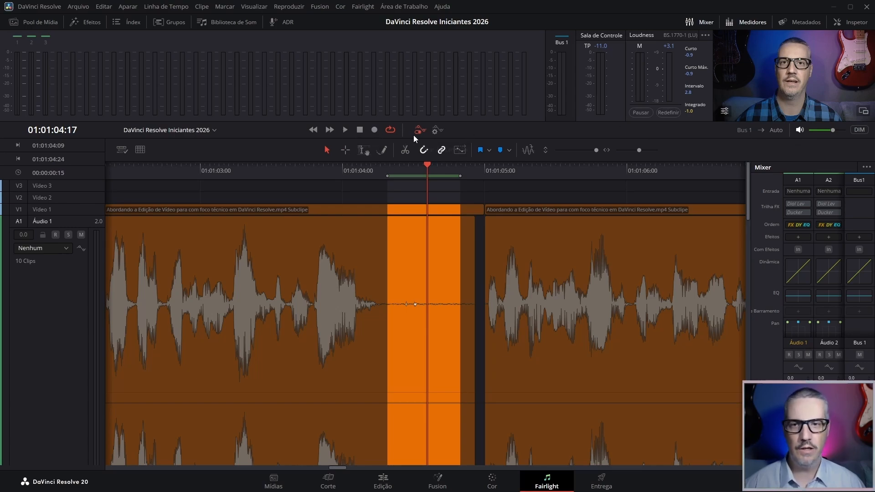
pyautogui.click(345, 131)
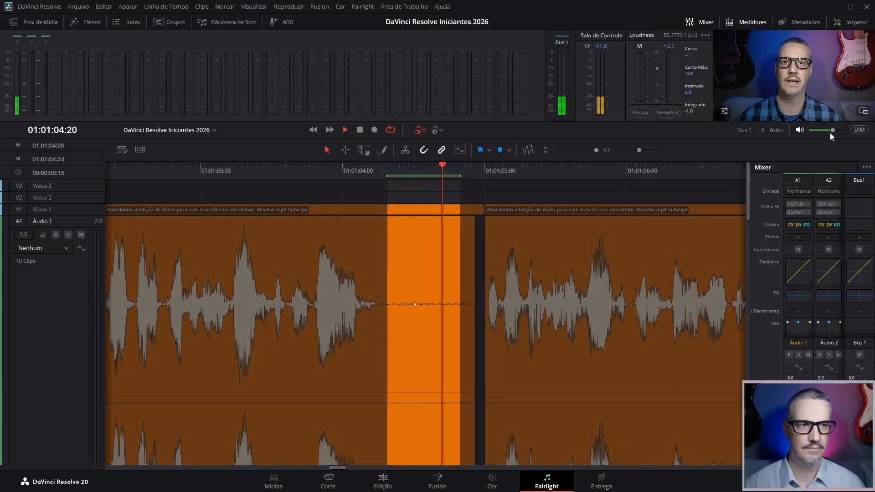
pyautogui.moveTo(832, 130); pyautogui.dragTo(823, 130)
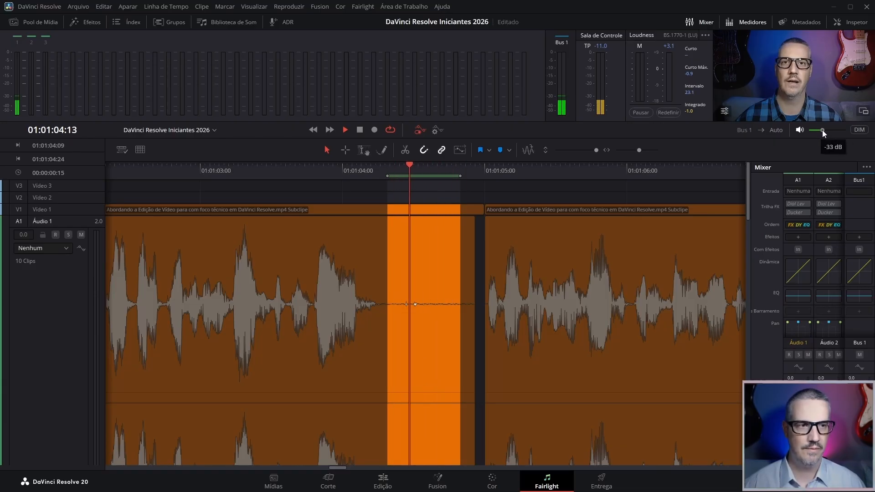
# Add the VST effect ReaFir (ReaPlugs Edition) to track A1 and set its mode to Subtract
pyautogui.click(797, 236)
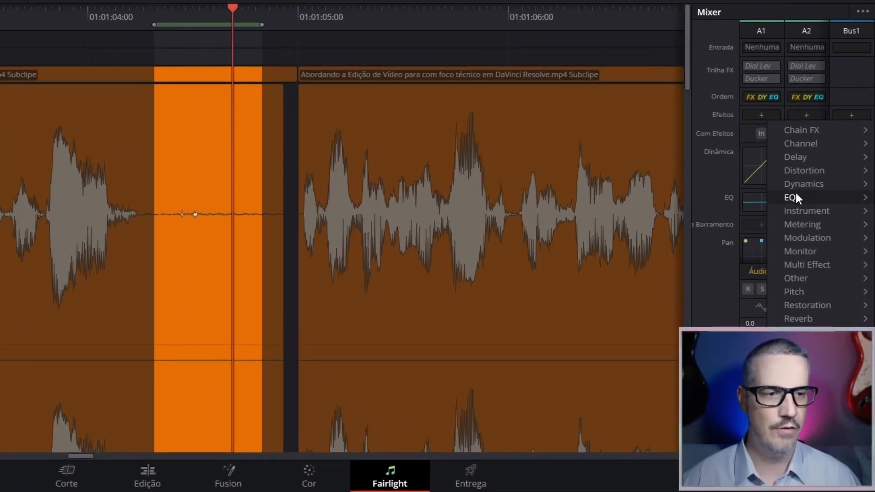
pyautogui.moveTo(796, 197)
pyautogui.moveTo(718, 213)
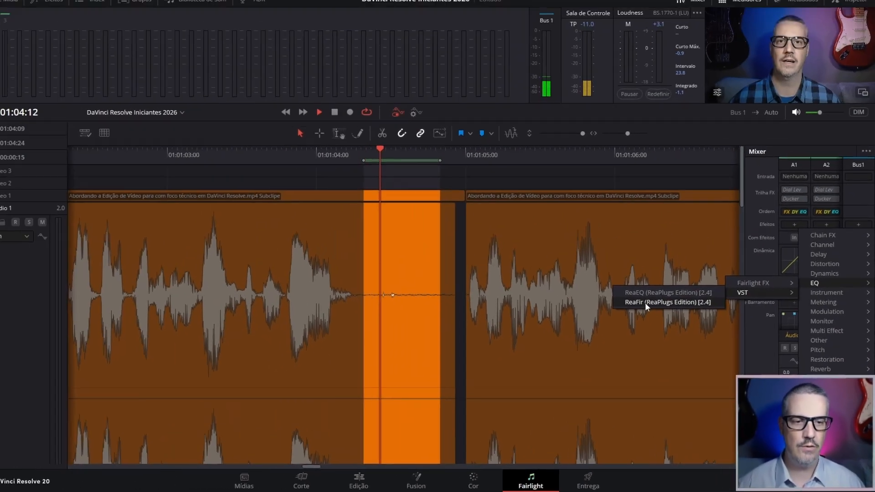
pyautogui.click(645, 302)
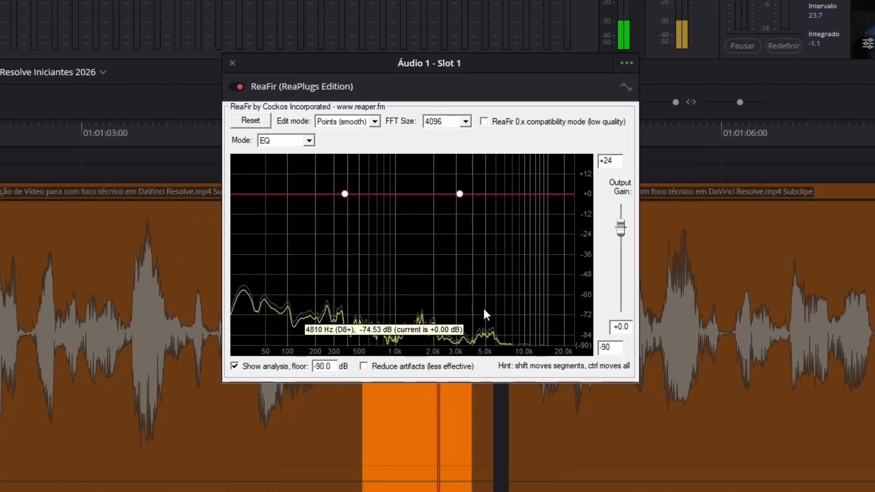
pyautogui.click(309, 141)
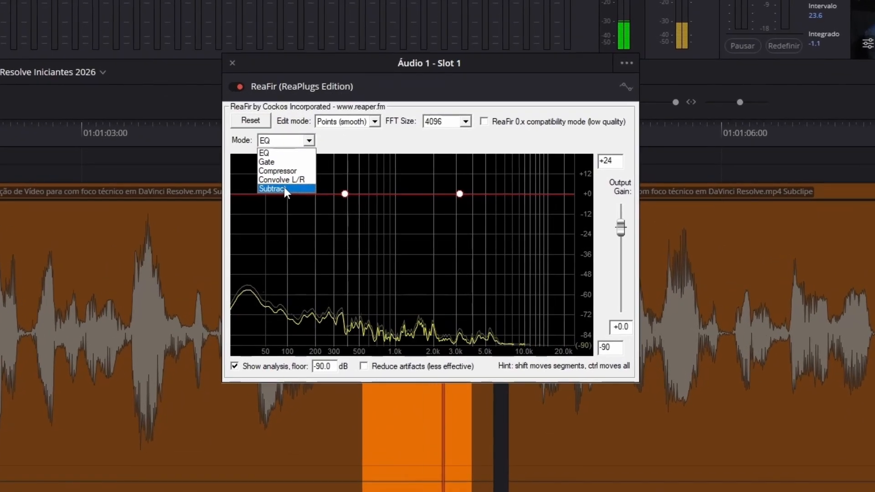
pyautogui.click(336, 207)
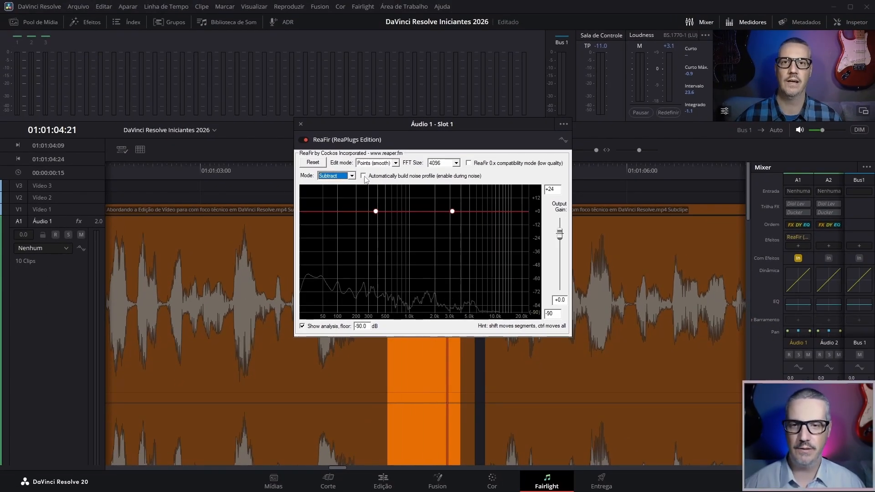
# Capture an automatic noise profile in ReaFir and redraw it by hand as a smooth curve above the noise spectrum
pyautogui.click(363, 176)
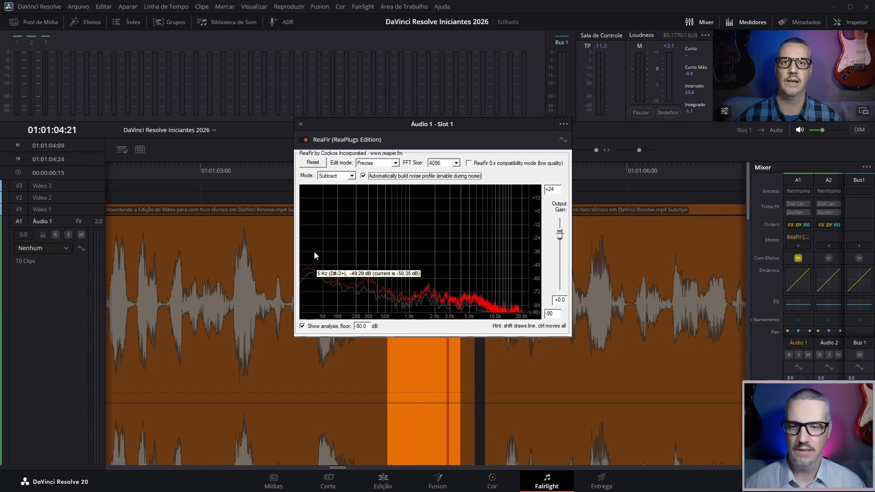
pyautogui.click(363, 176)
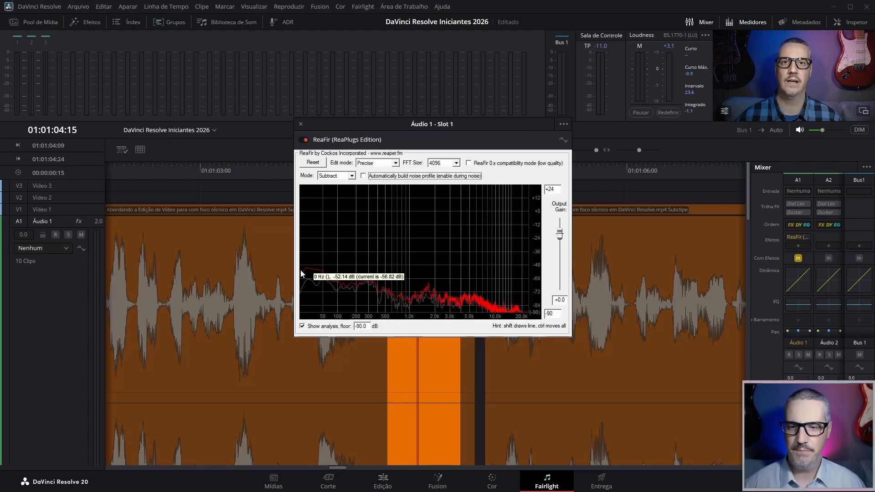
pyautogui.moveTo(301, 271)
pyautogui.mouseDown()
pyautogui.moveTo(476, 294)
pyautogui.moveTo(525, 313)
pyautogui.mouseUp()
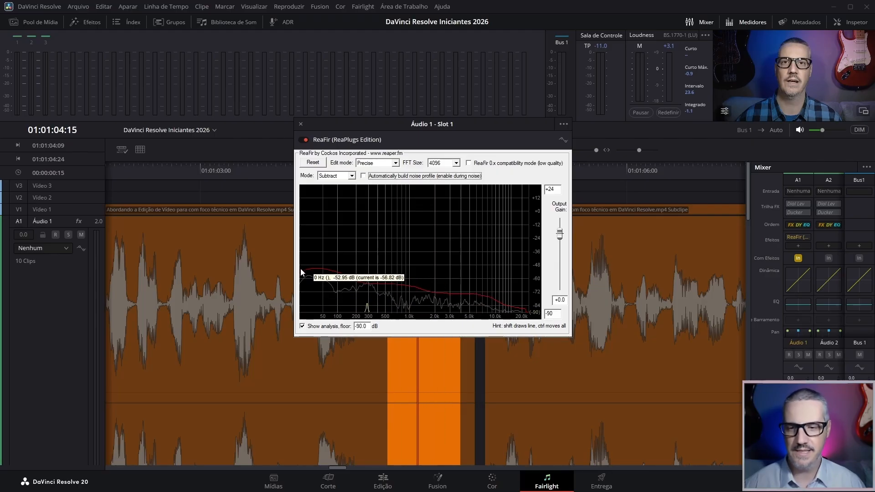
pyautogui.moveTo(306, 272)
pyautogui.mouseDown()
pyautogui.moveTo(341, 275)
pyautogui.moveTo(299, 269)
pyautogui.mouseUp()
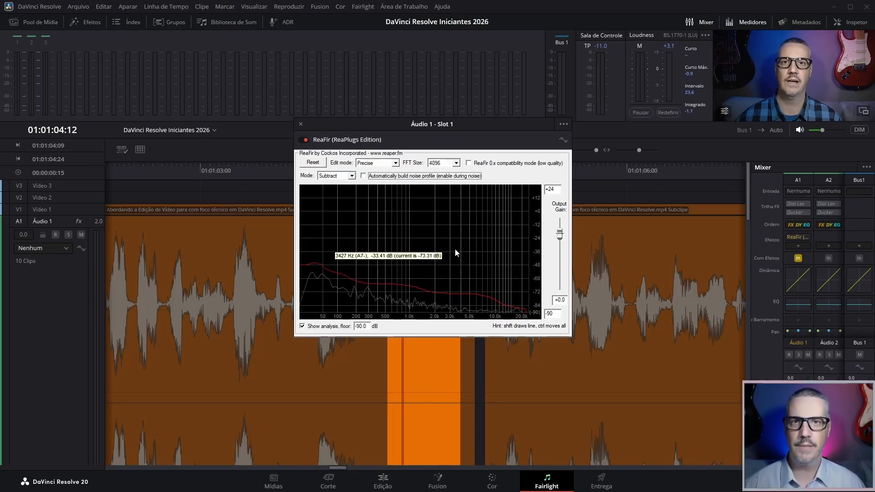
# Reset the ReaFir curve and rebuild the noise profile automatically in Subtract mode, ending the capture once it is built
pyautogui.click(313, 163)
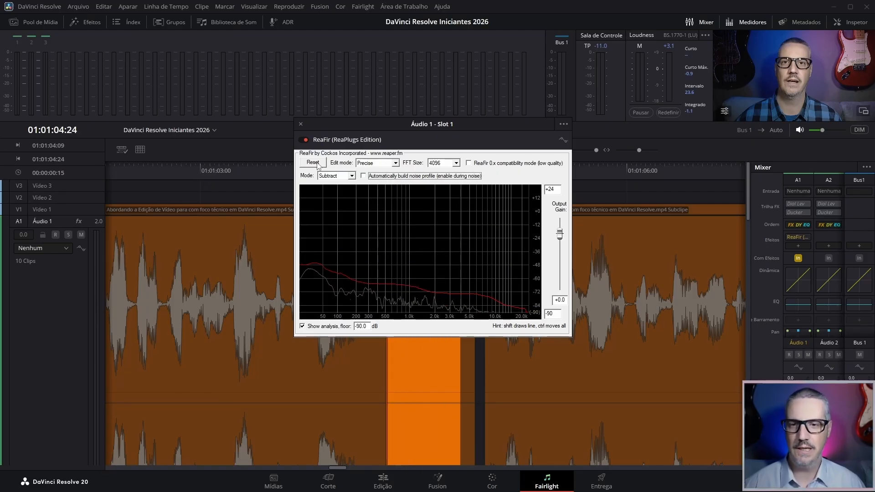
pyautogui.click(348, 180)
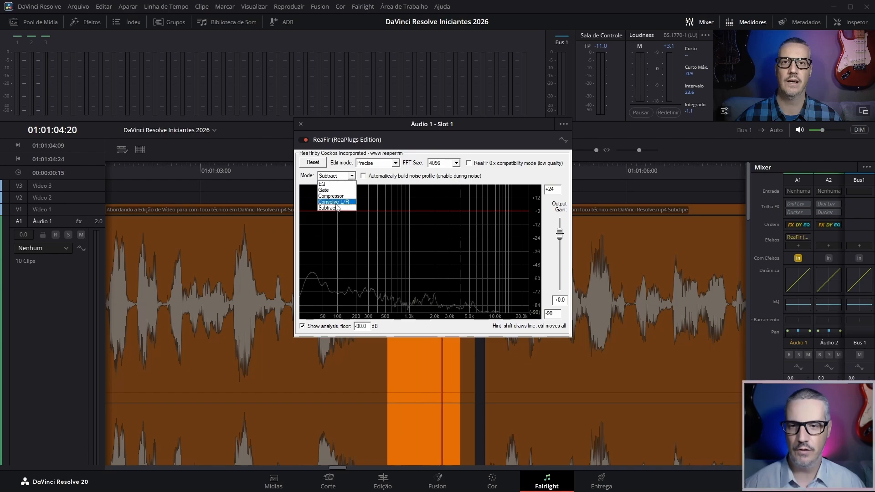
pyautogui.click(335, 204)
pyautogui.click(364, 176)
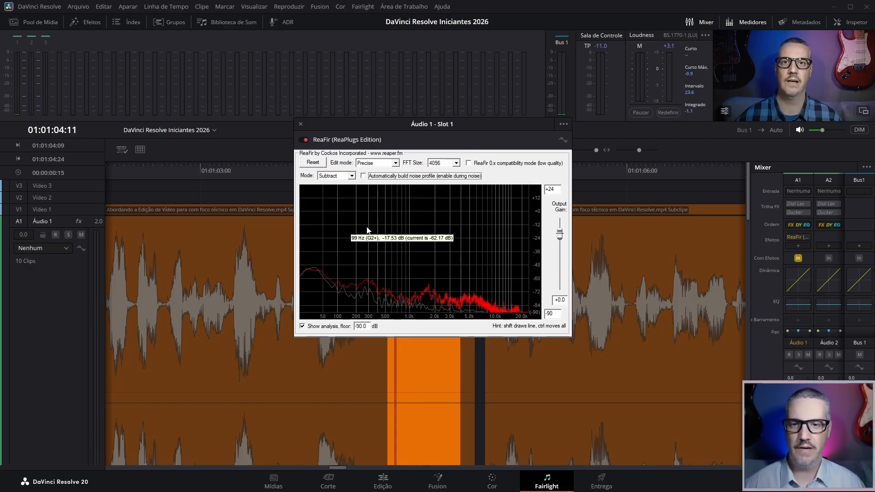
pyautogui.click(364, 176)
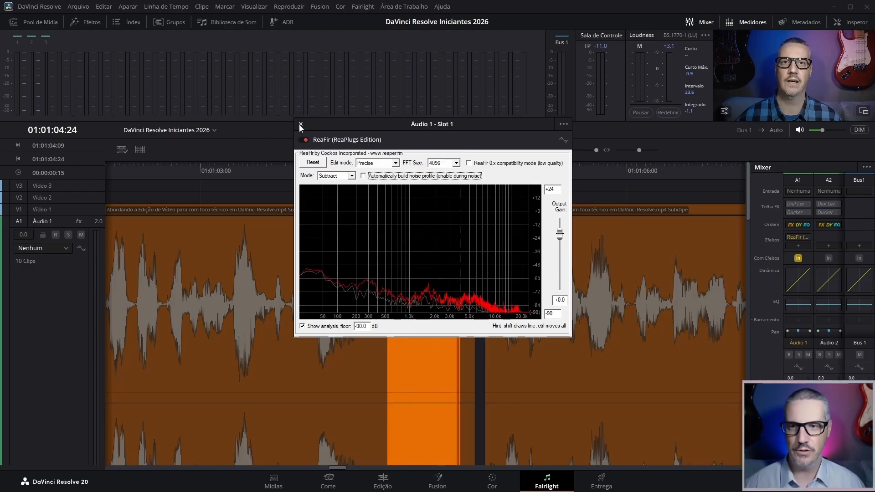
# Close the ReaFir window and clear the timeline's in and out points
pyautogui.click(301, 124)
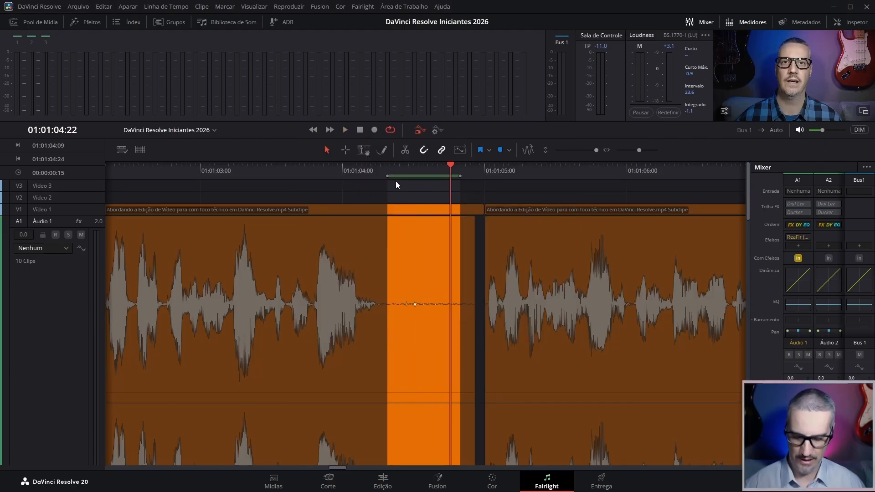
pyautogui.hotkey('alt', 'x')
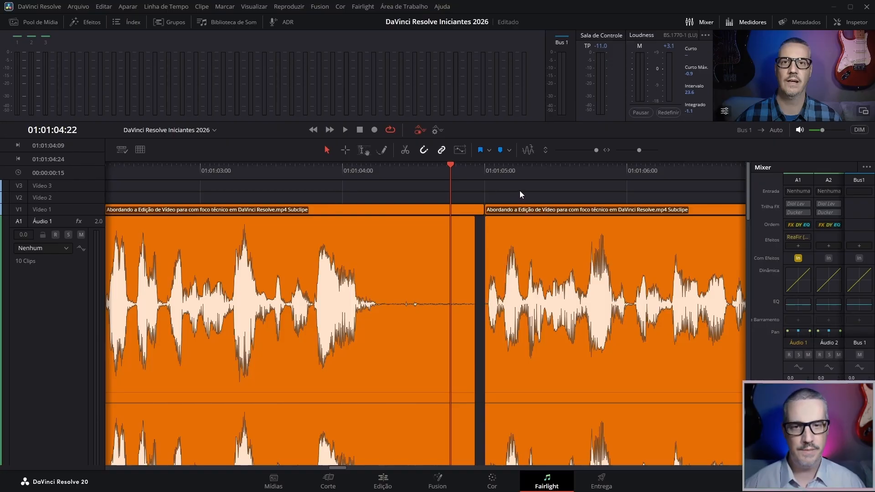
pyautogui.scroll(-4, 519, 191)
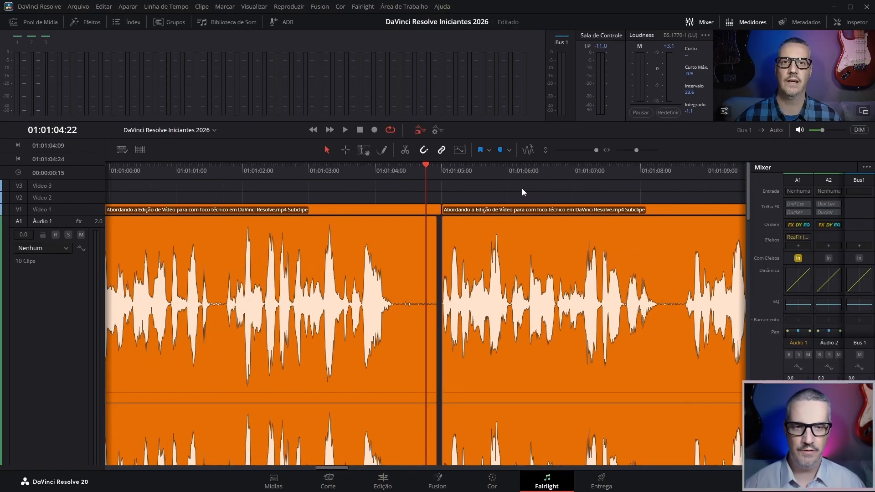
pyautogui.scroll(-5, 521, 187)
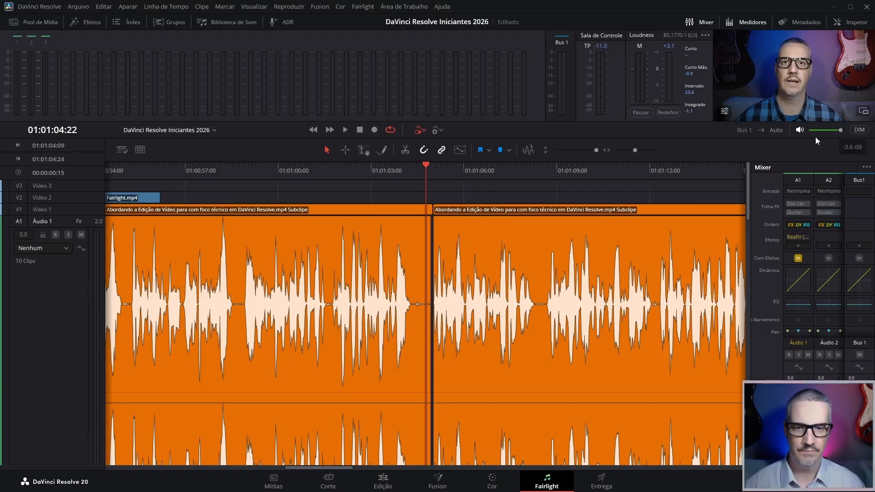
# Play the narration across the clip cut near 01:01:05 and scrub the pause just before it to check the remaining noise
pyautogui.click(337, 170)
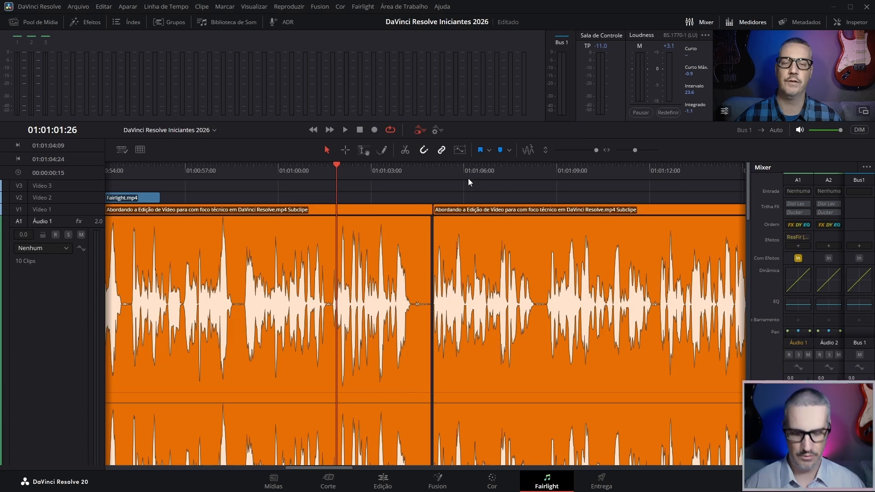
pyautogui.press('space')
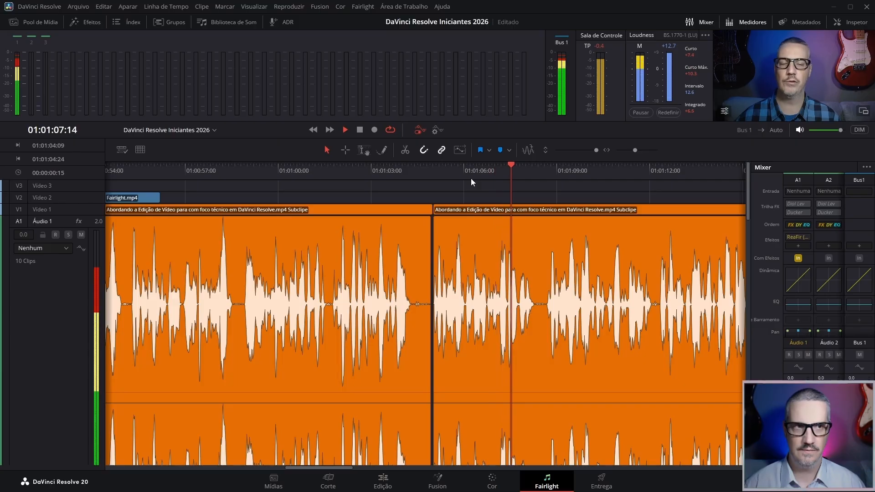
pyautogui.press('space')
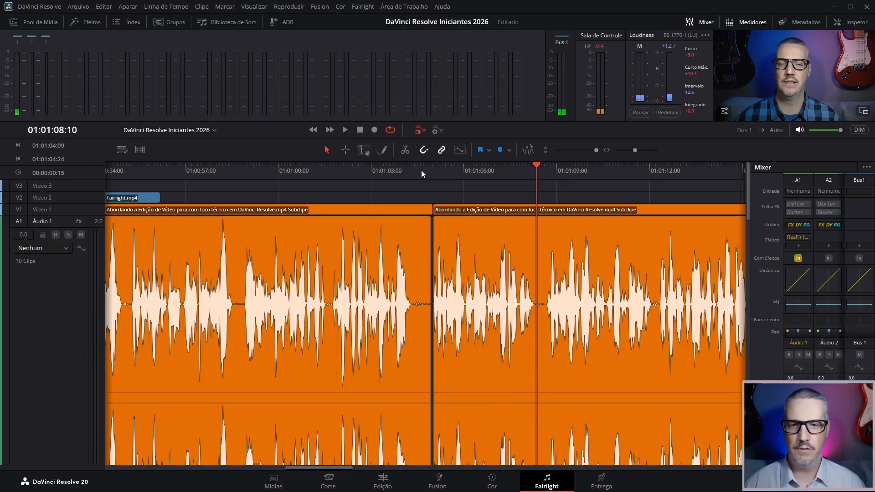
pyautogui.moveTo(423, 169); pyautogui.dragTo(415, 170)
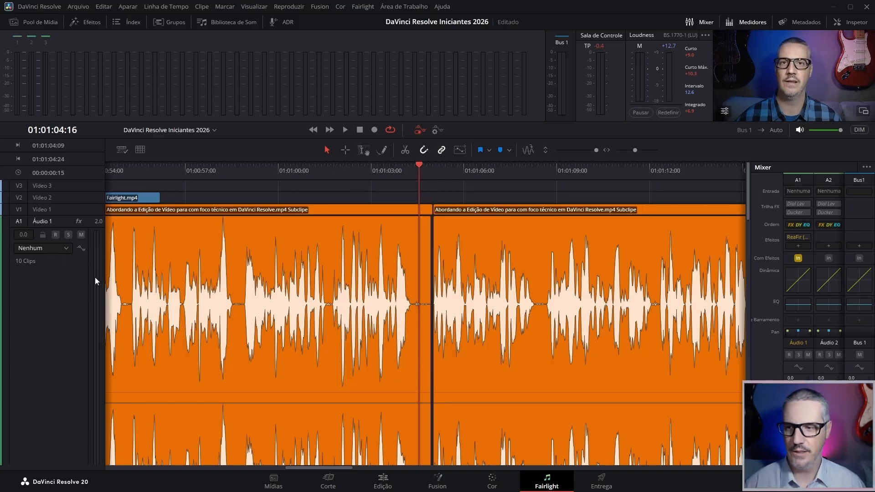
pyautogui.moveTo(418, 167); pyautogui.dragTo(407, 169)
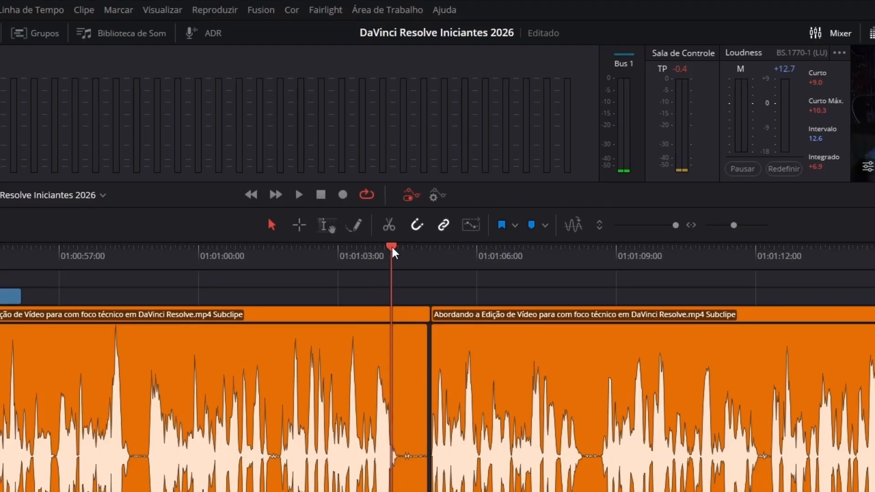
pyautogui.moveTo(391, 256); pyautogui.dragTo(414, 257)
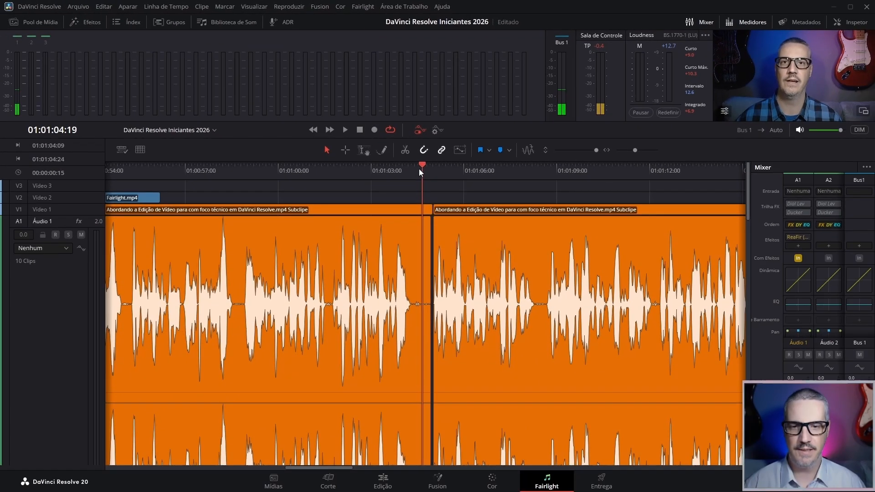
pyautogui.moveTo(420, 168); pyautogui.dragTo(420, 171)
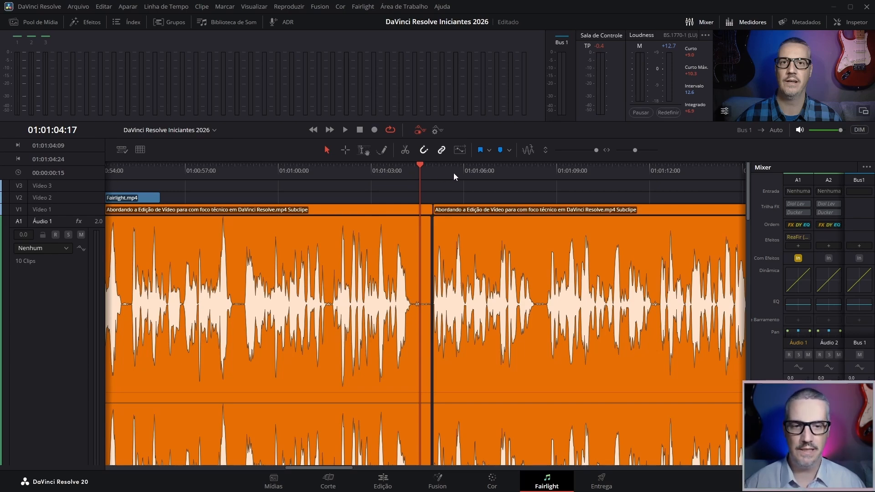
# Scrub the narration pauses near 01:01:08 and 01:01:12 and play a short passage from the latter one
pyautogui.moveTo(533, 171); pyautogui.dragTo(540, 170)
pyautogui.click(657, 171)
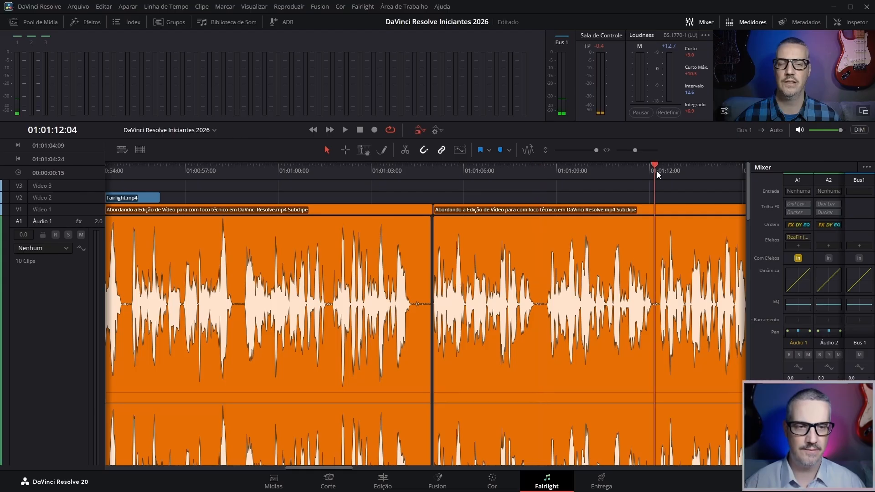
pyautogui.moveTo(658, 171)
pyautogui.mouseDown()
pyautogui.moveTo(651, 173)
pyautogui.moveTo(658, 174)
pyautogui.mouseUp()
pyautogui.press('space')
pyautogui.press('space')
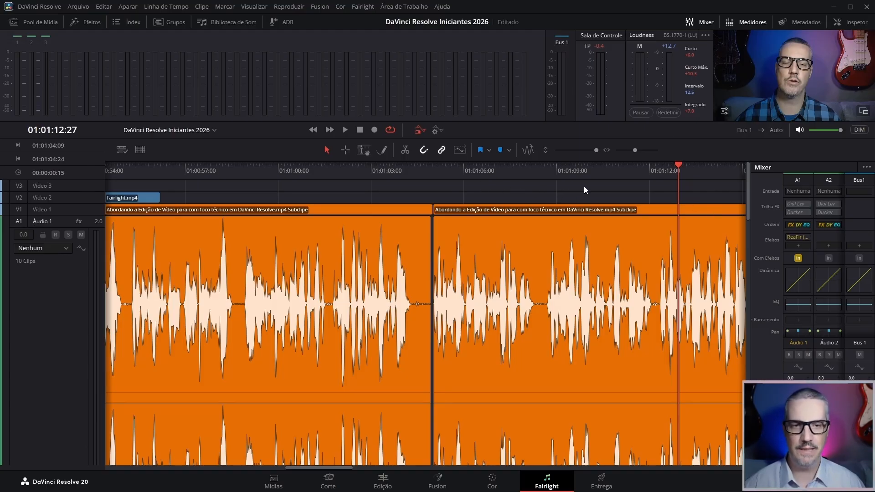
# Return to the start of the timeline and scrub the small noise in the speech pause near 01:00:03
pyautogui.scroll(-5, 584, 187)
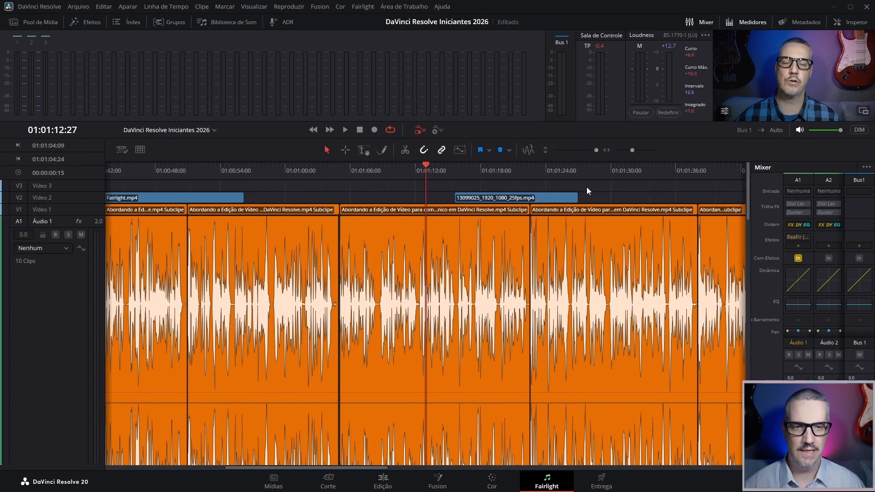
pyautogui.scroll(-3, 588, 186)
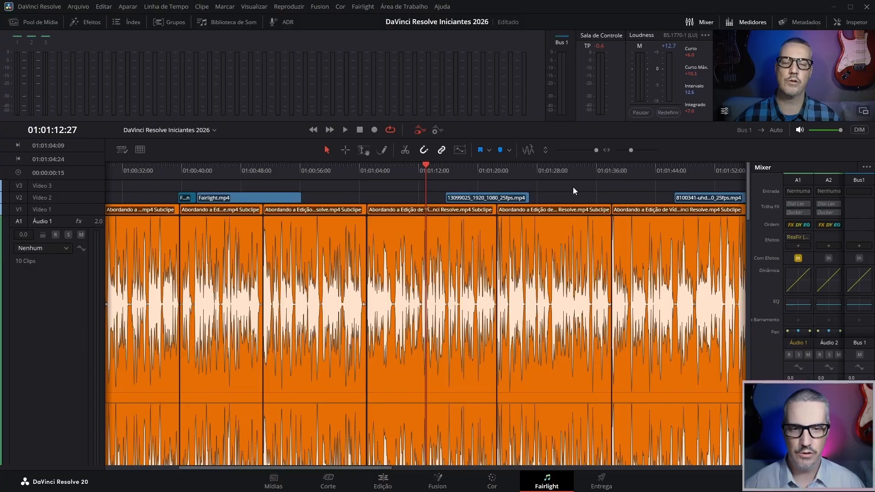
pyautogui.scroll(-1, 573, 187)
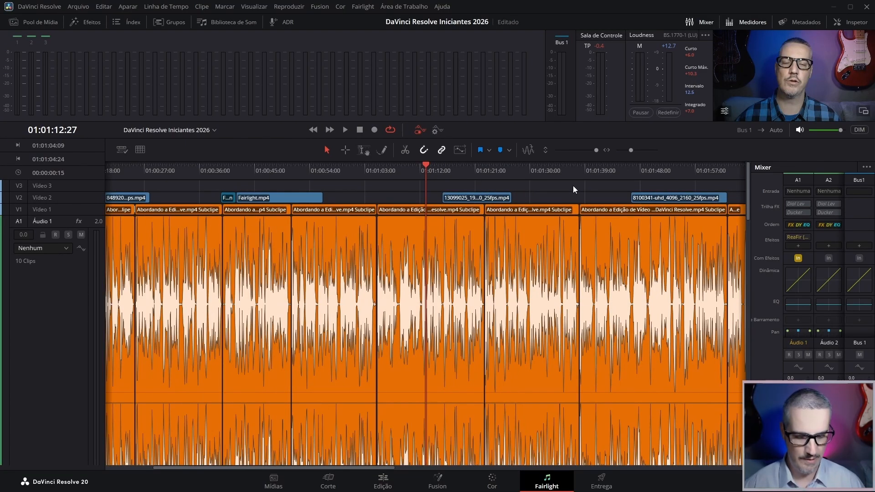
pyautogui.scroll(-3, 573, 185)
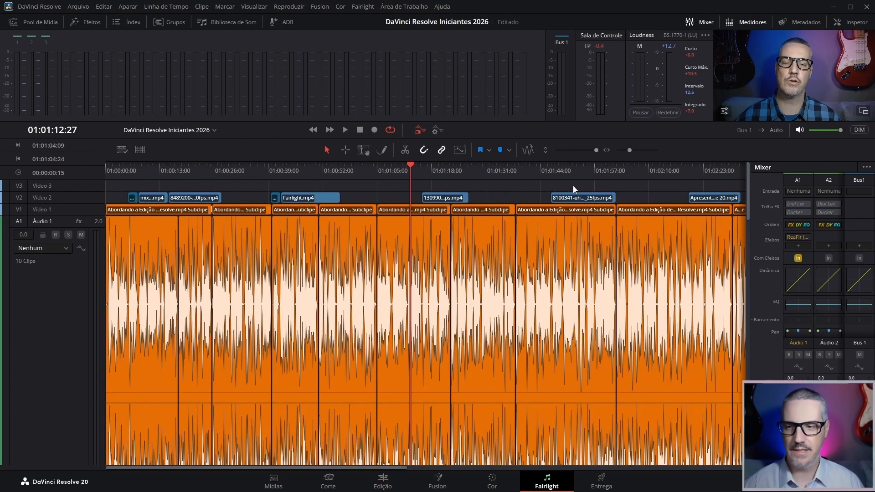
pyautogui.press('Home')
pyautogui.scroll(8, 292, 319)
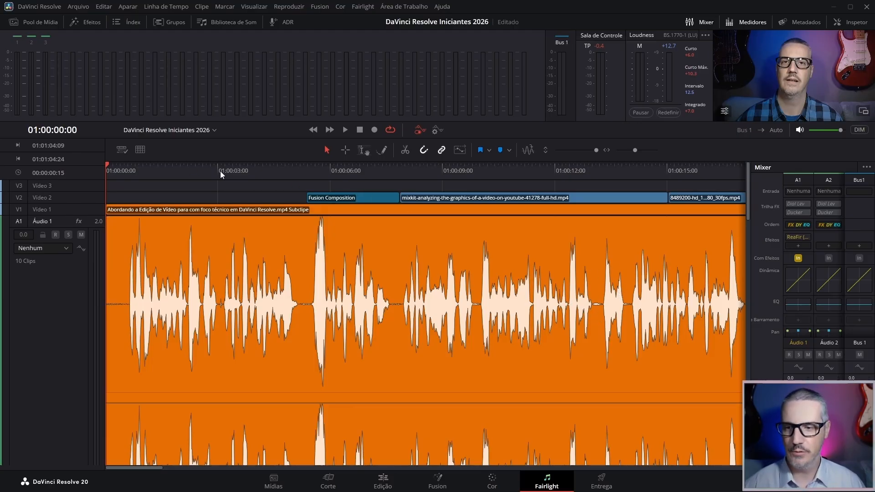
pyautogui.moveTo(221, 171); pyautogui.dragTo(222, 173)
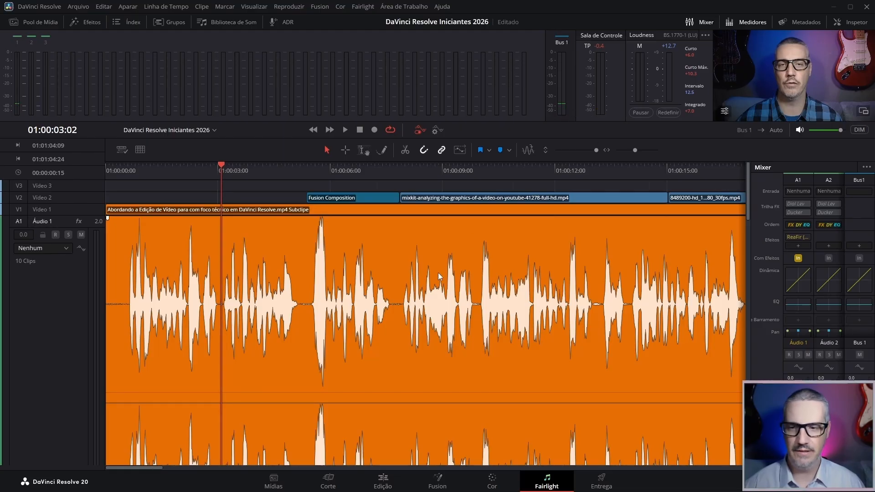
pyautogui.scroll(5, 439, 272)
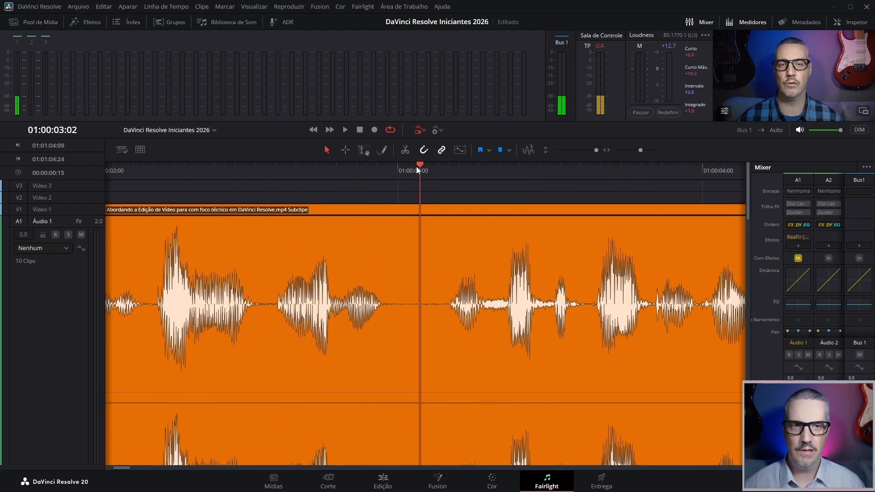
pyautogui.moveTo(417, 168)
pyautogui.mouseDown()
pyautogui.moveTo(406, 168)
pyautogui.moveTo(433, 171)
pyautogui.moveTo(414, 174)
pyautogui.moveTo(432, 175)
pyautogui.moveTo(425, 177)
pyautogui.mouseUp()
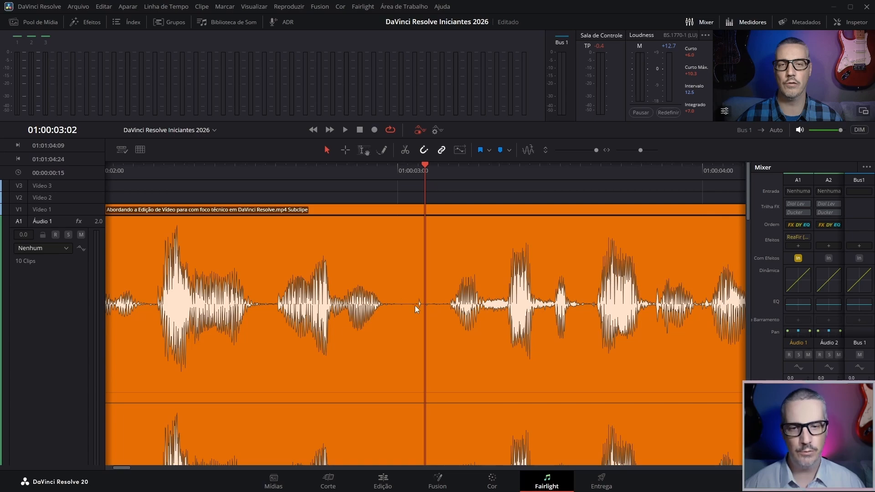
# Add the VST dynamics effect ReaGate (ReaPlugs Edition) to track A1 and move its window clear of the playhead
pyautogui.click(799, 246)
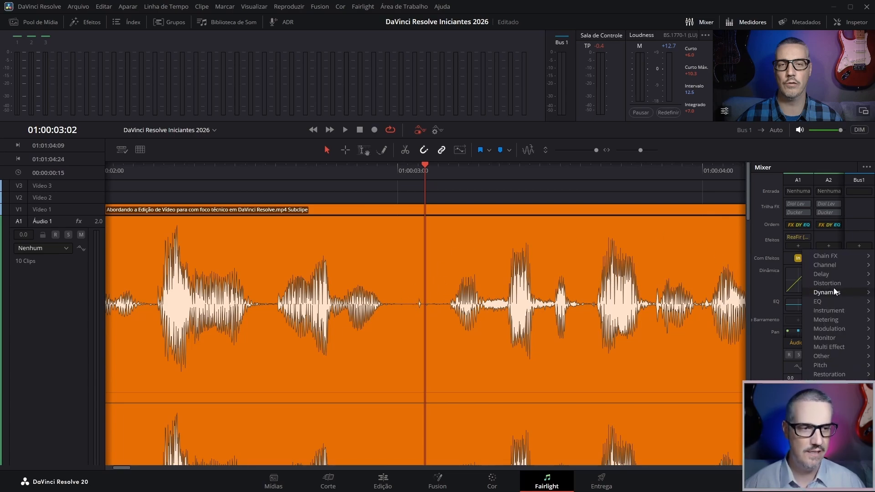
pyautogui.moveTo(832, 292)
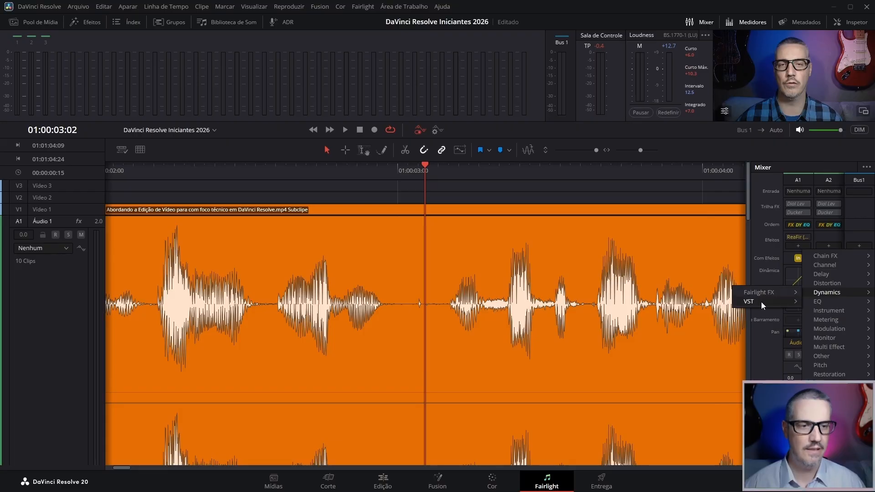
pyautogui.moveTo(753, 302)
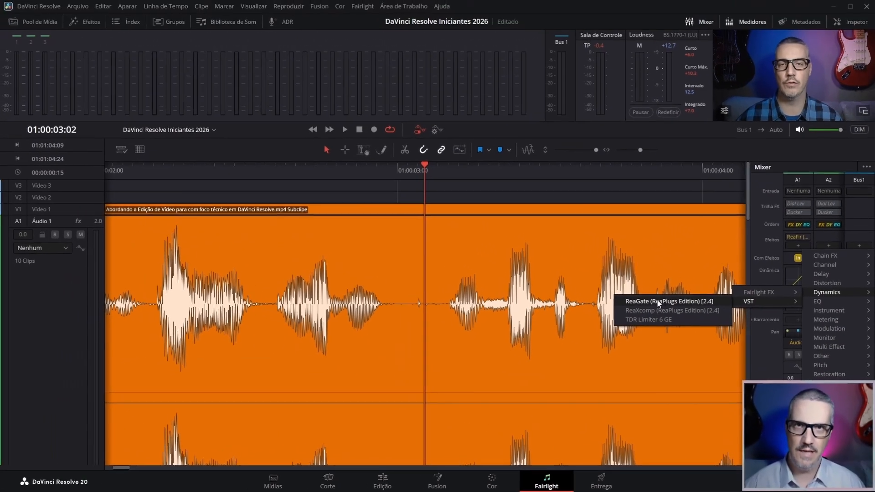
pyautogui.click(548, 209)
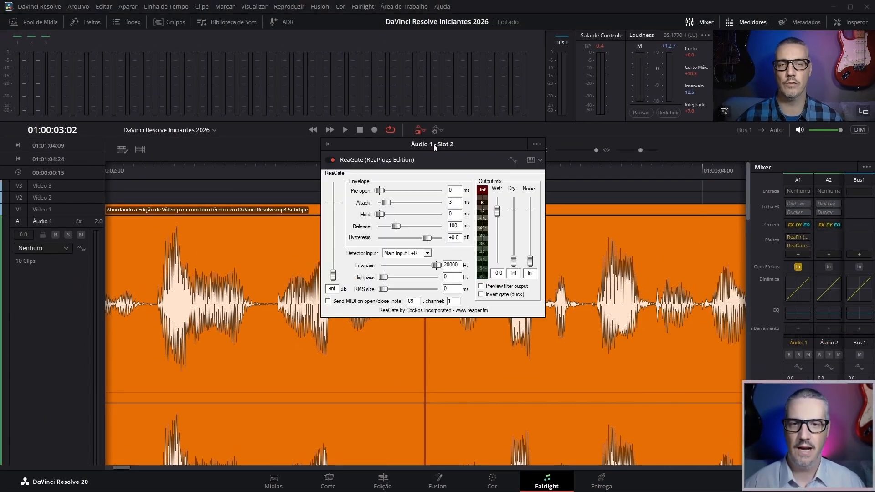
pyautogui.moveTo(433, 144); pyautogui.dragTo(582, 164)
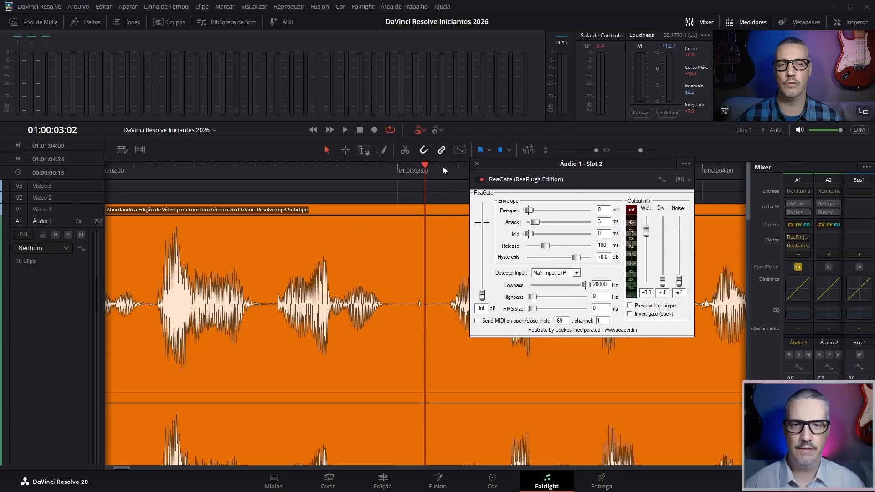
# Set ReaGate's threshold to -28.6 dB while scrubbing the noise near 01:00:03 to test the gate, and close its window
pyautogui.moveTo(425, 165)
pyautogui.mouseDown()
pyautogui.moveTo(414, 165)
pyautogui.moveTo(431, 168)
pyautogui.mouseUp()
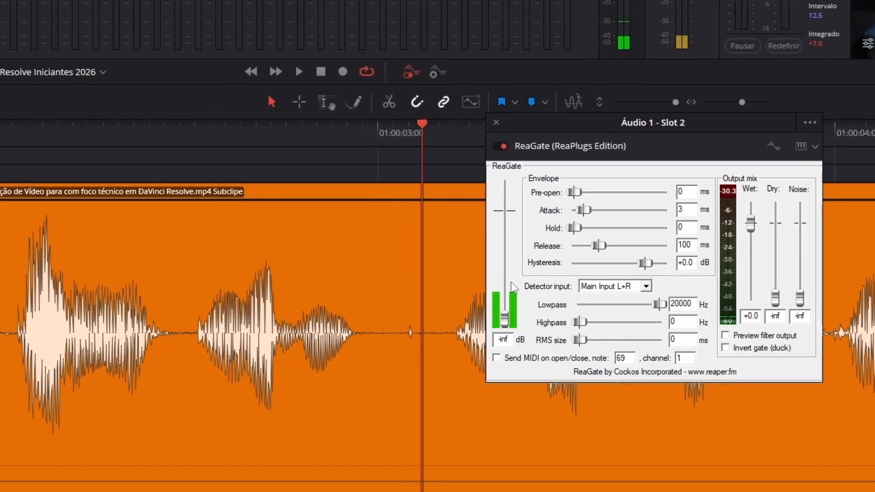
pyautogui.moveTo(506, 320); pyautogui.dragTo(494, 269)
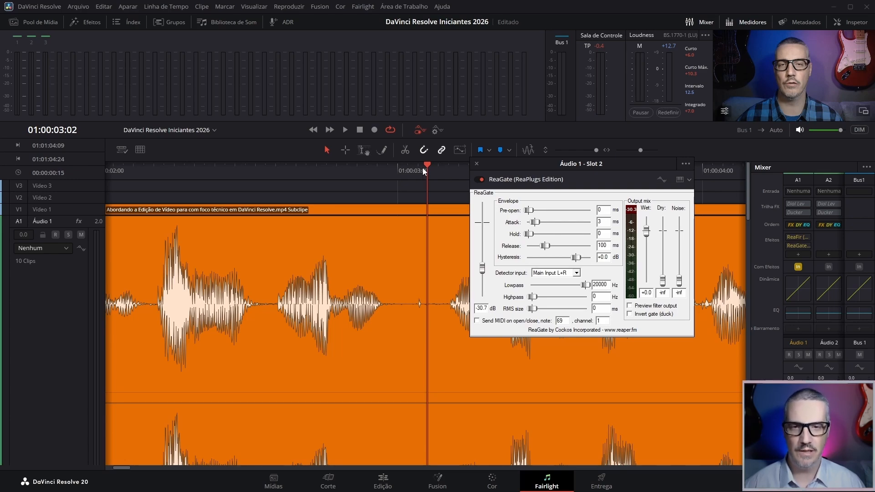
pyautogui.moveTo(427, 165)
pyautogui.mouseDown()
pyautogui.moveTo(410, 168)
pyautogui.moveTo(424, 170)
pyautogui.mouseUp()
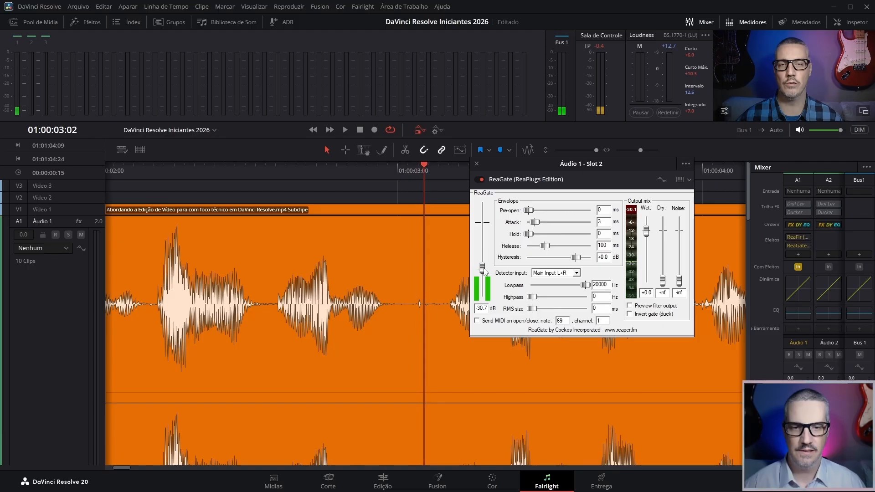
pyautogui.moveTo(482, 269); pyautogui.dragTo(483, 265)
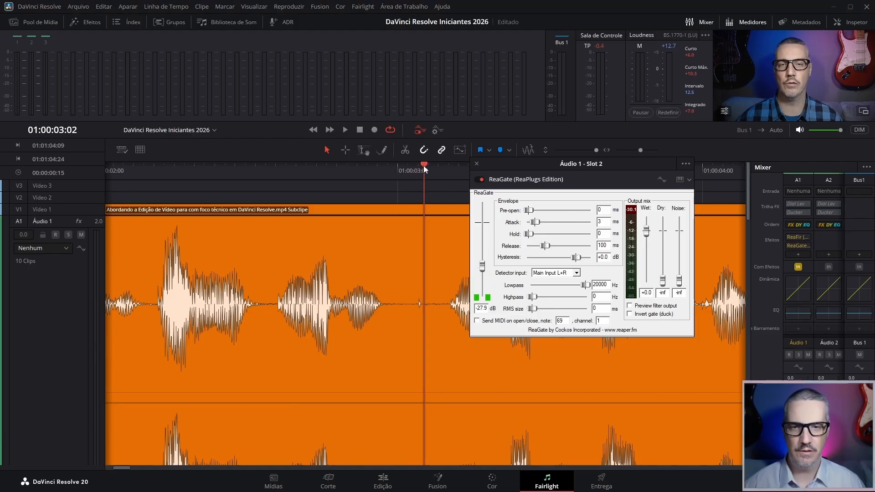
pyautogui.moveTo(423, 166); pyautogui.dragTo(424, 186)
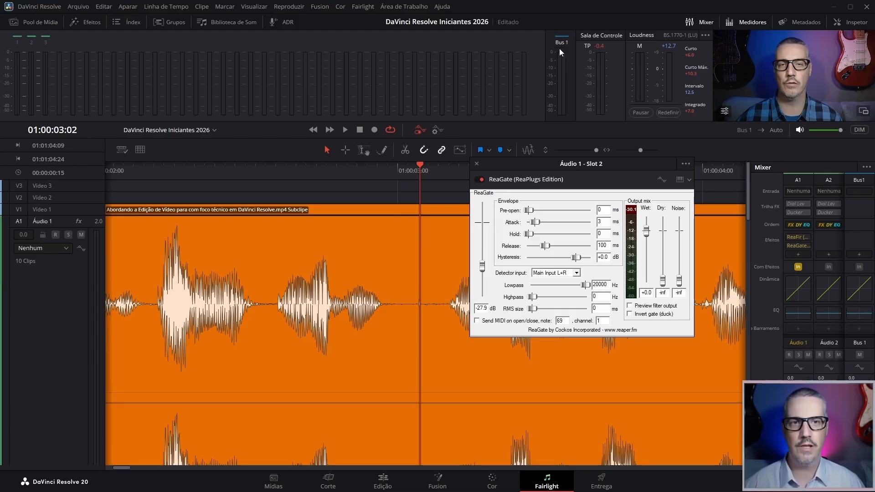
pyautogui.moveTo(418, 166)
pyautogui.mouseDown()
pyautogui.moveTo(438, 172)
pyautogui.moveTo(416, 174)
pyautogui.mouseUp()
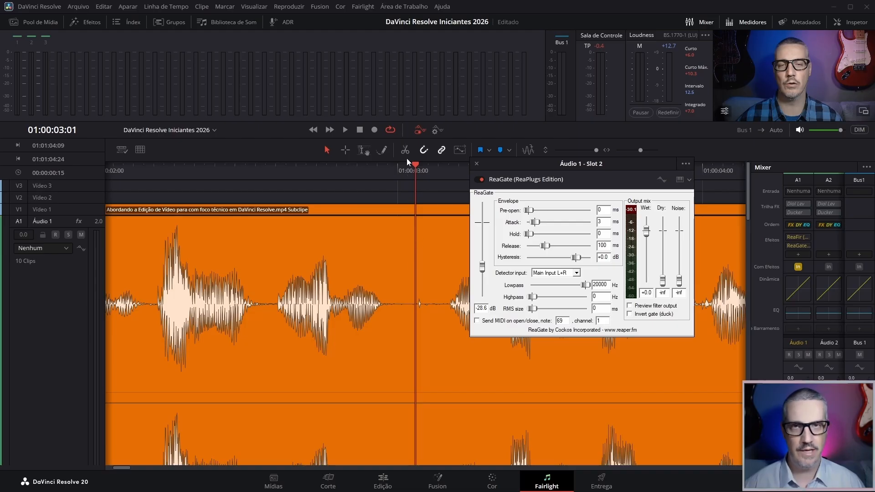
pyautogui.moveTo(417, 165); pyautogui.dragTo(428, 179)
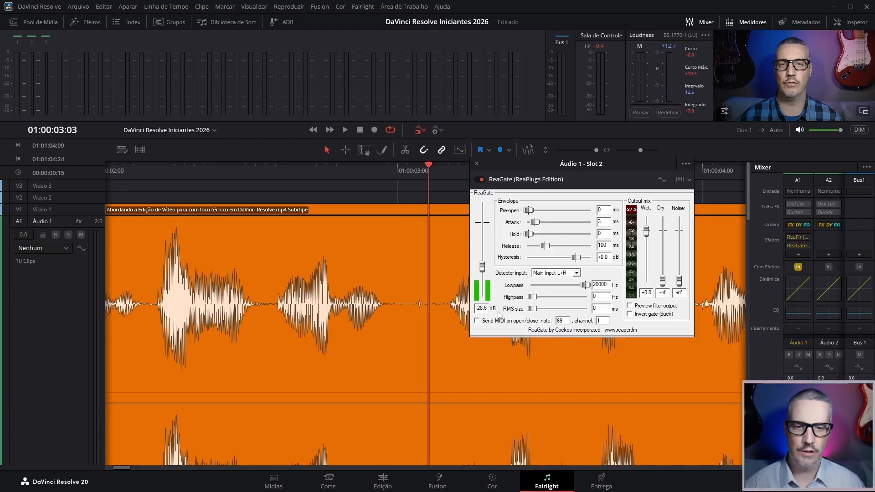
pyautogui.click(476, 164)
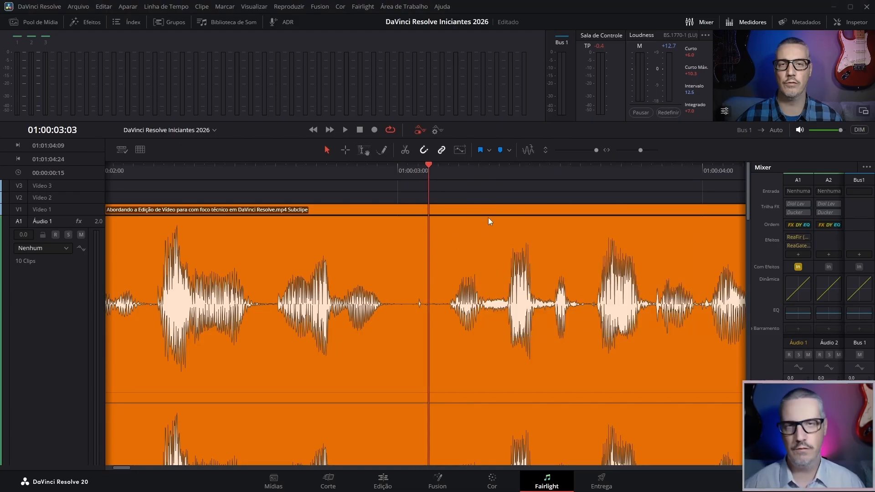
# Play the narration from the timeline start, switching track A1's effects off and on to compare, and stop with them bypassed
pyautogui.press('Home')
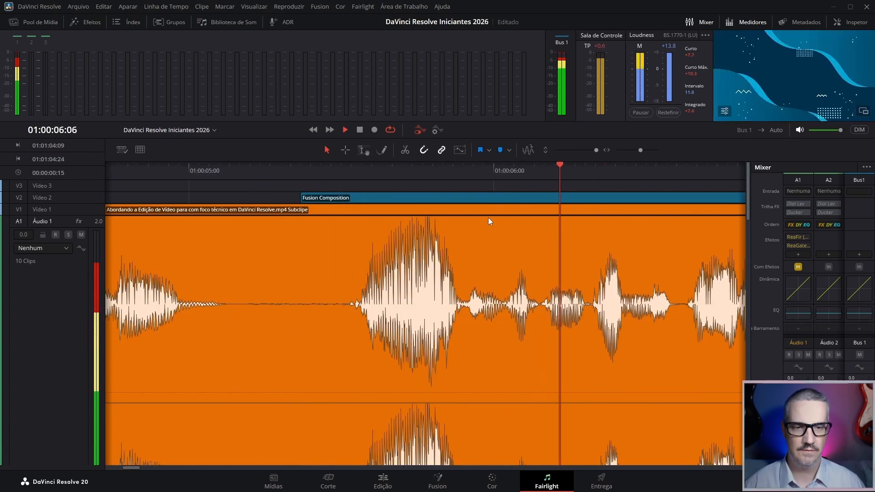
pyautogui.press('space')
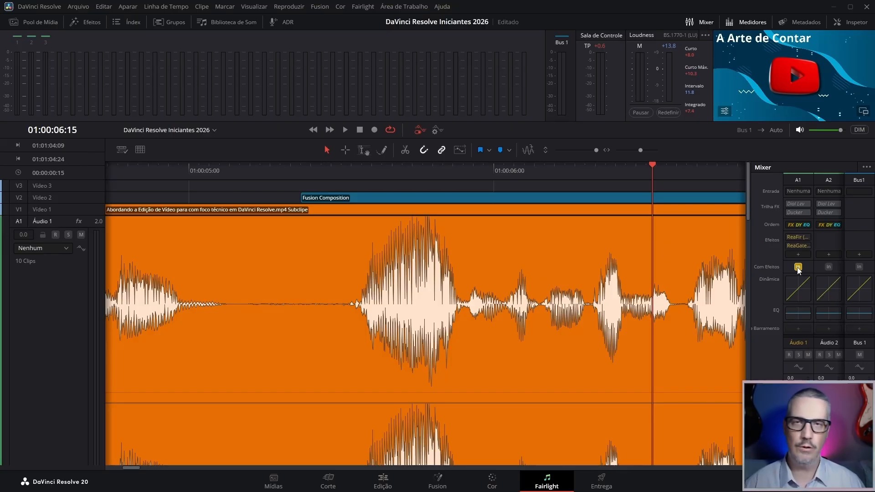
pyautogui.press('space')
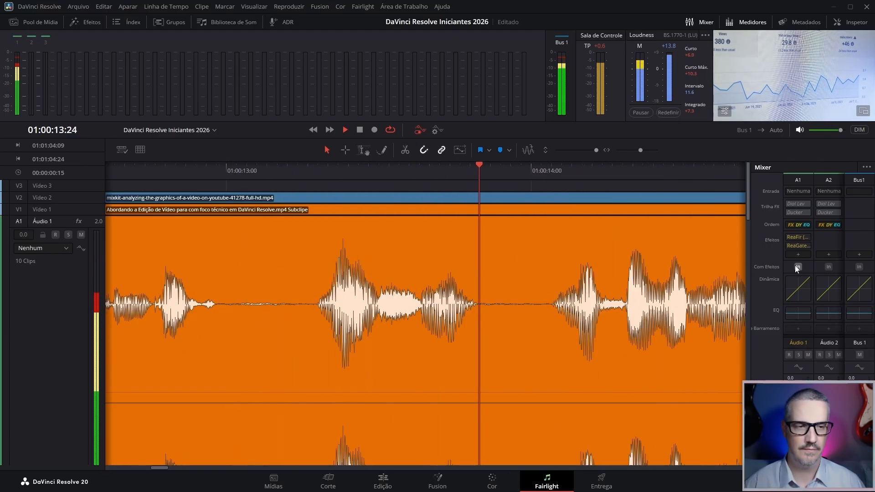
pyautogui.click(798, 267)
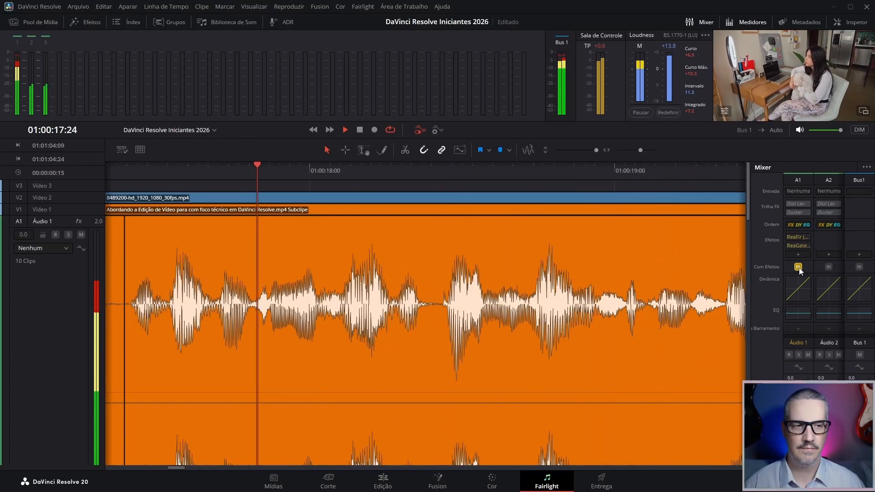
pyautogui.click(798, 267)
pyautogui.press('space')
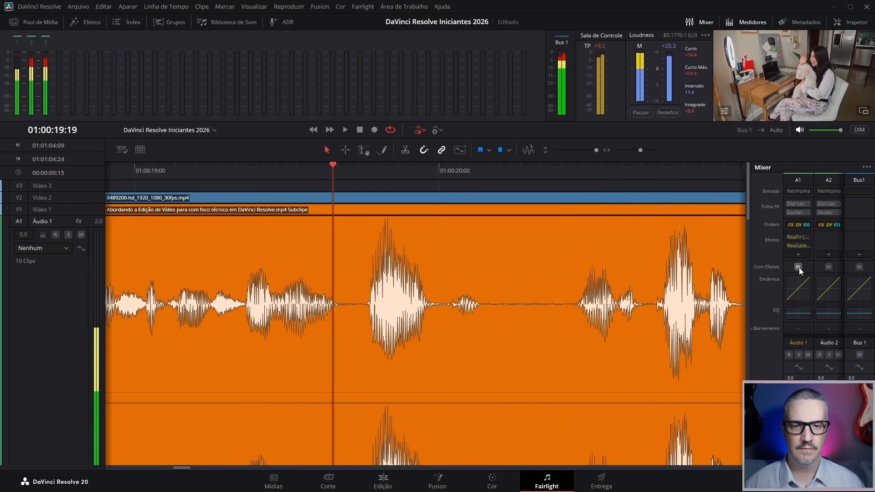
# Mute the sound-effect tracks Áudio 2 and Áudio 3 so only the Áudio 1 narration is heard
pyautogui.scroll(-5, 255, 373)
pyautogui.scroll(-10, 414, 353)
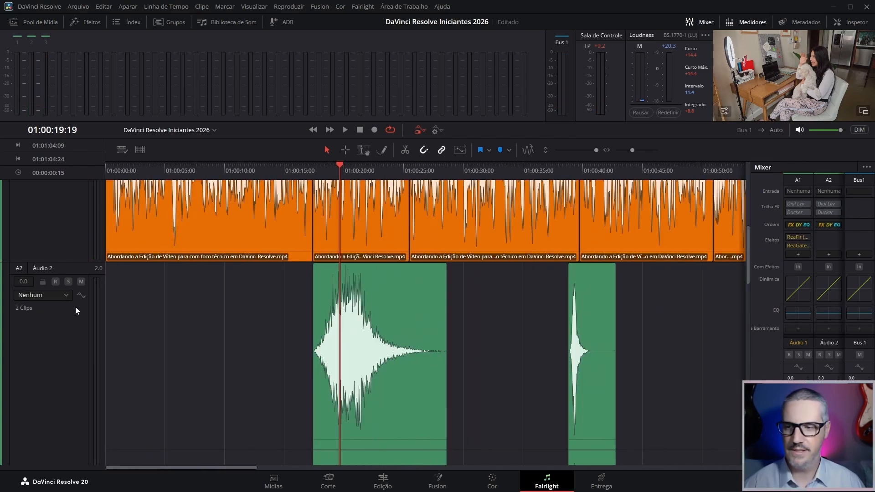
pyautogui.click(82, 282)
pyautogui.scroll(-3, 77, 349)
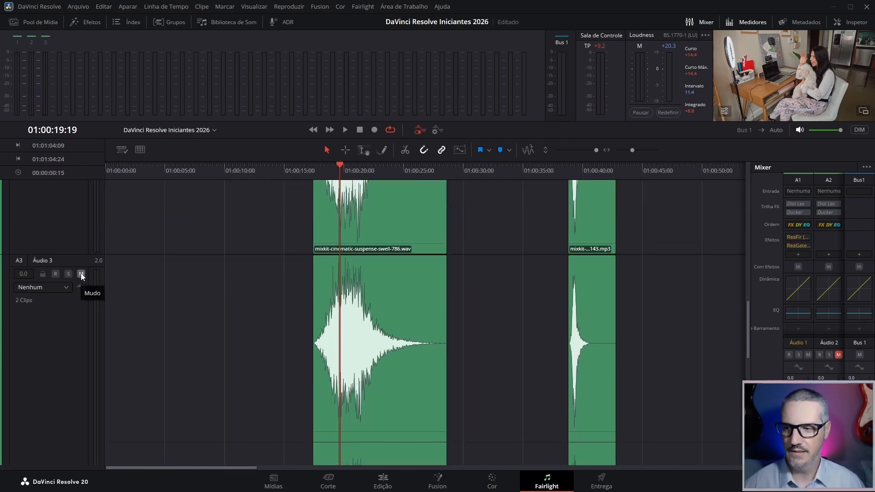
pyautogui.scroll(5, 449, 339)
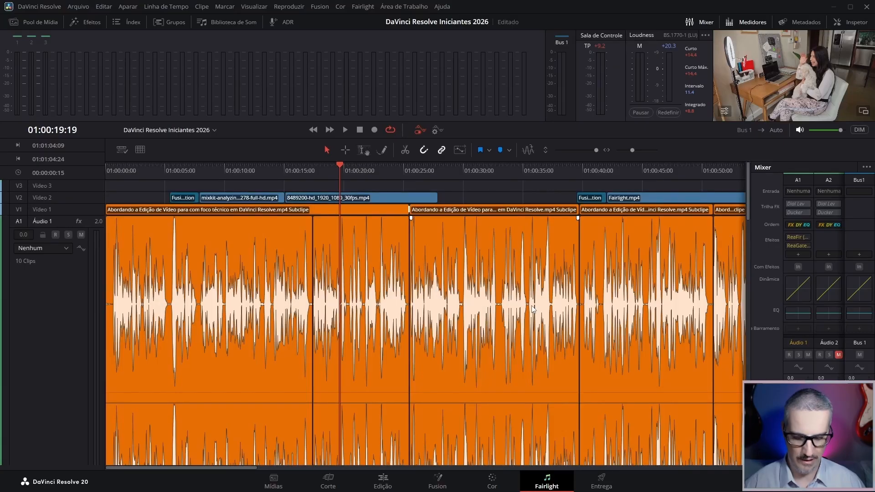
# Play the narration from 01:00:19:19, switch track A1's effects back on to compare, and return to the timeline start
pyautogui.scroll(1, 533, 308)
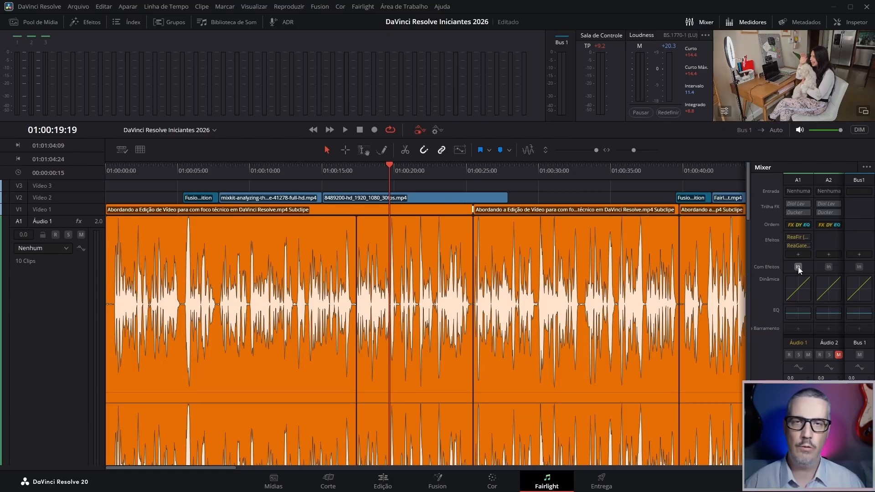
pyautogui.press('space')
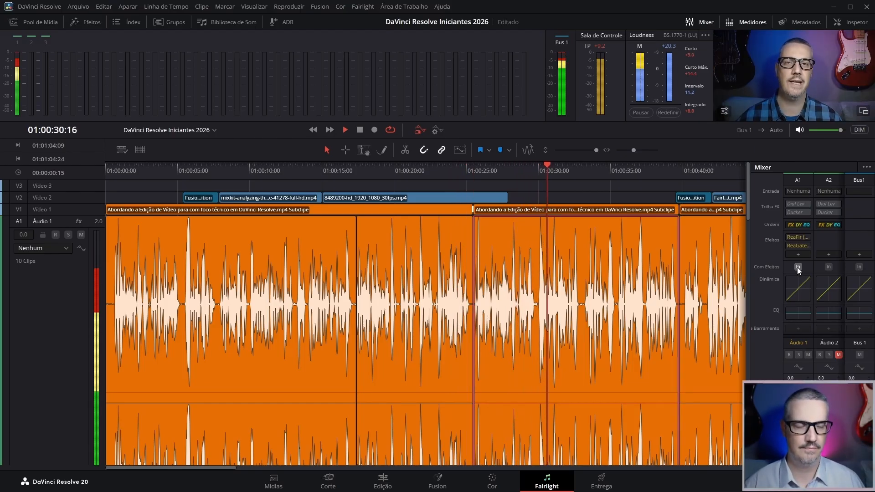
pyautogui.click(798, 267)
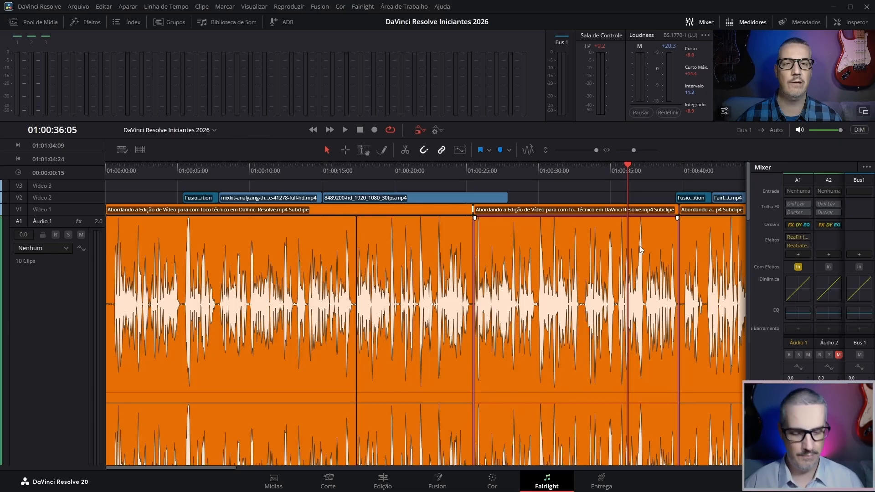
pyautogui.press('Home')
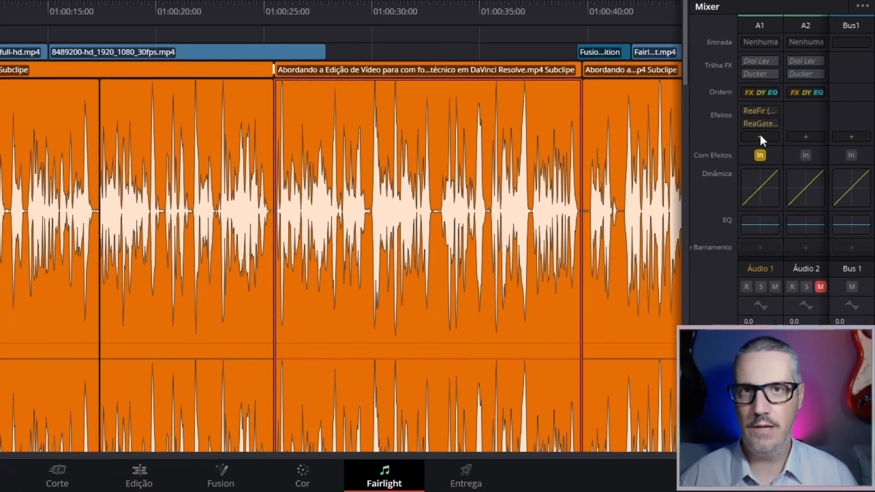
# Add the VST EQ effect ReaEQ (ReaPlugs Edition) to track A1
pyautogui.click(759, 135)
pyautogui.moveTo(805, 219)
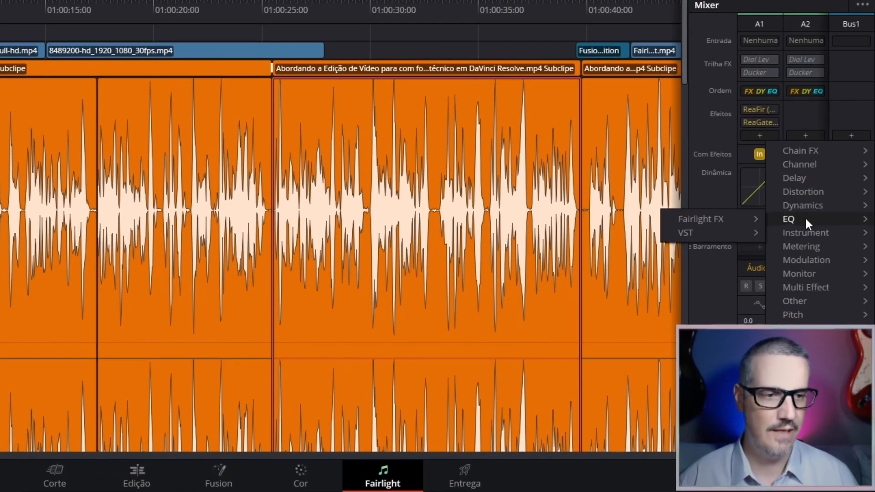
pyautogui.moveTo(707, 235)
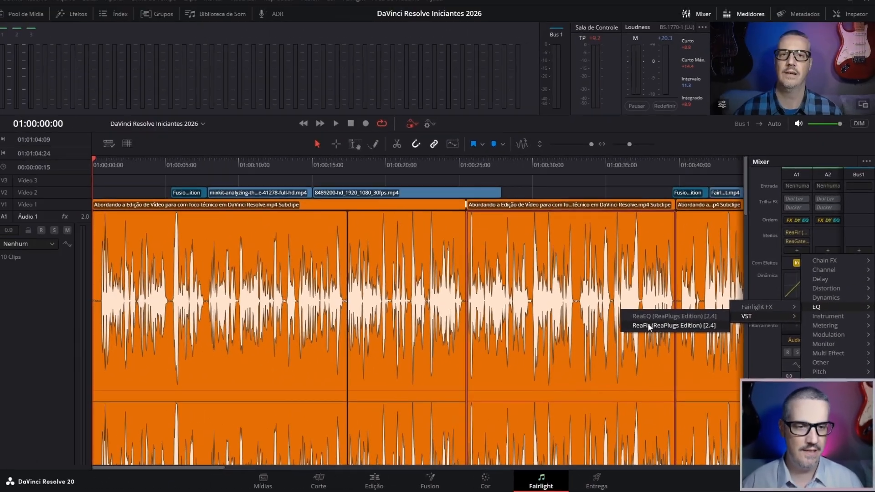
pyautogui.click(534, 239)
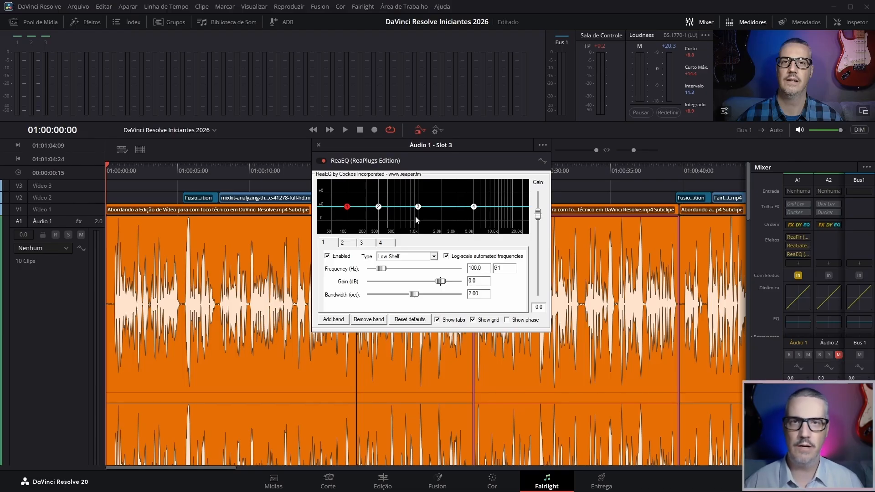
# During playback, pull ReaEQ's band 2 into a low-mid cut and set band 3 to -2.8 dB at 429 Hz with 0.60 oct bandwidth
pyautogui.click(346, 130)
pyautogui.moveTo(379, 206); pyautogui.dragTo(333, 210)
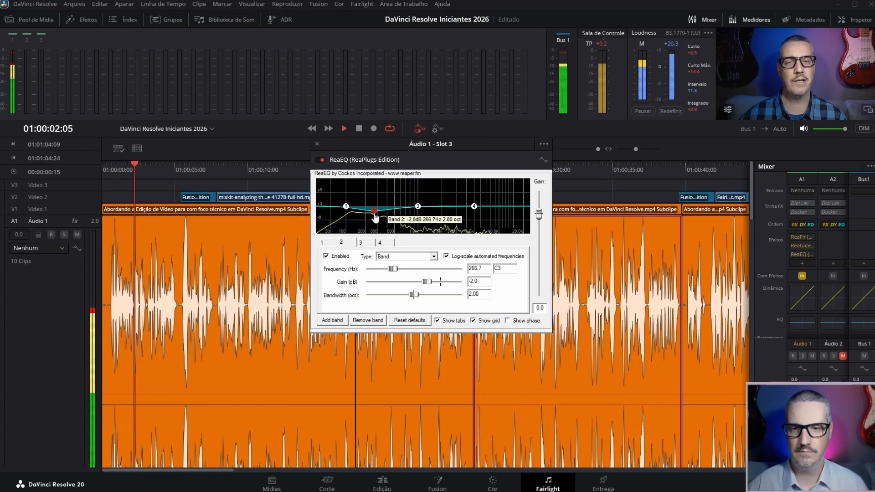
pyautogui.scroll(-8, 343, 208)
pyautogui.moveTo(408, 187); pyautogui.dragTo(393, 218)
pyautogui.scroll(-6, 355, 201)
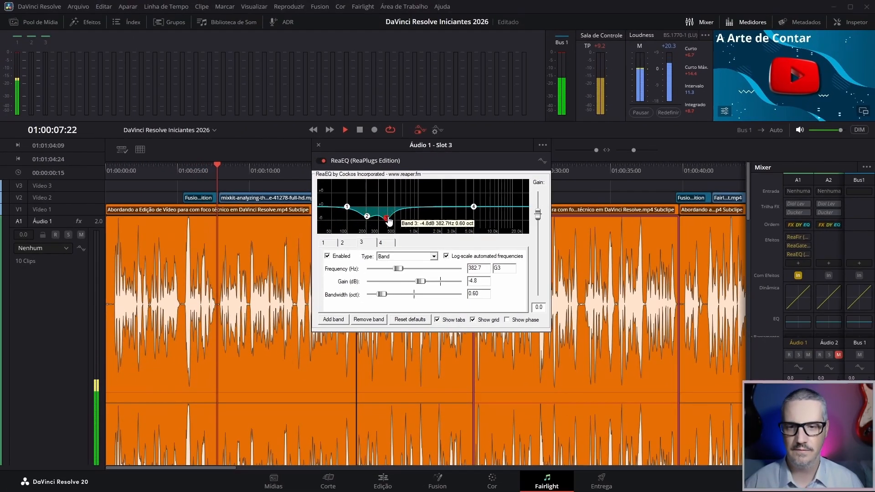
pyautogui.scroll(2, 389, 218)
pyautogui.scroll(-4, 373, 217)
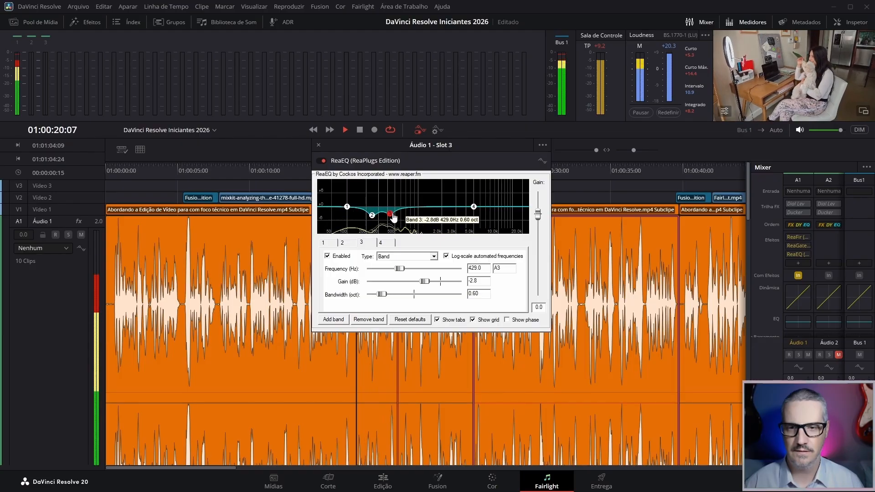
# Add ReaEQ band 5 with a 1.8 dB boost at about 1350 Hz, and move band 3 to -4.2 dB at 745.5 Hz
pyautogui.click(333, 319)
pyautogui.moveTo(407, 207); pyautogui.dragTo(445, 203)
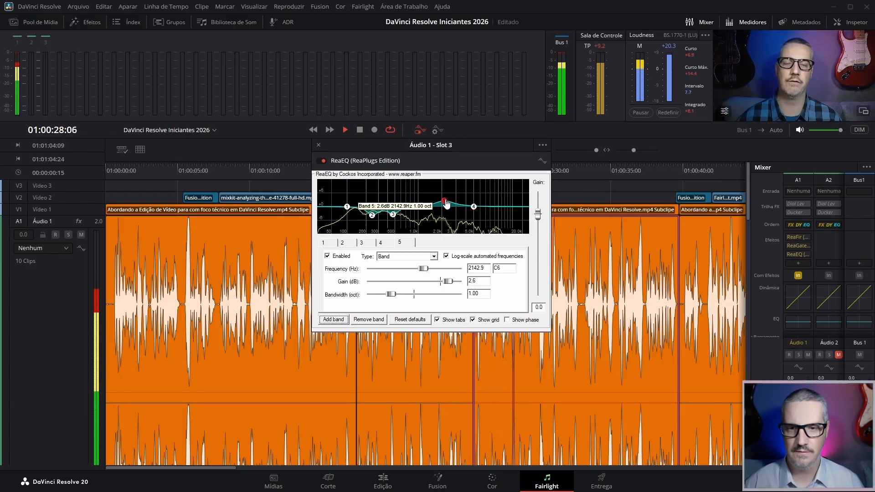
pyautogui.moveTo(393, 214); pyautogui.dragTo(394, 218)
pyautogui.moveTo(444, 201); pyautogui.dragTo(431, 204)
pyautogui.moveTo(373, 215); pyautogui.dragTo(397, 220)
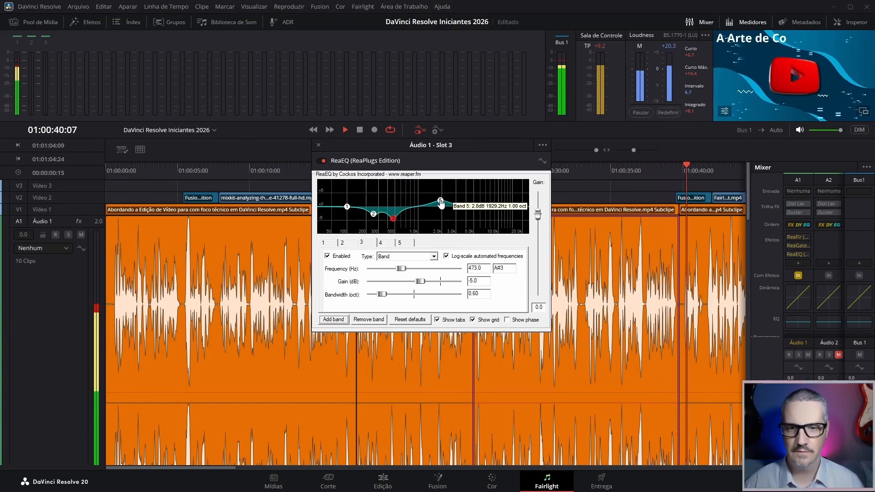
pyautogui.moveTo(441, 200); pyautogui.dragTo(408, 220)
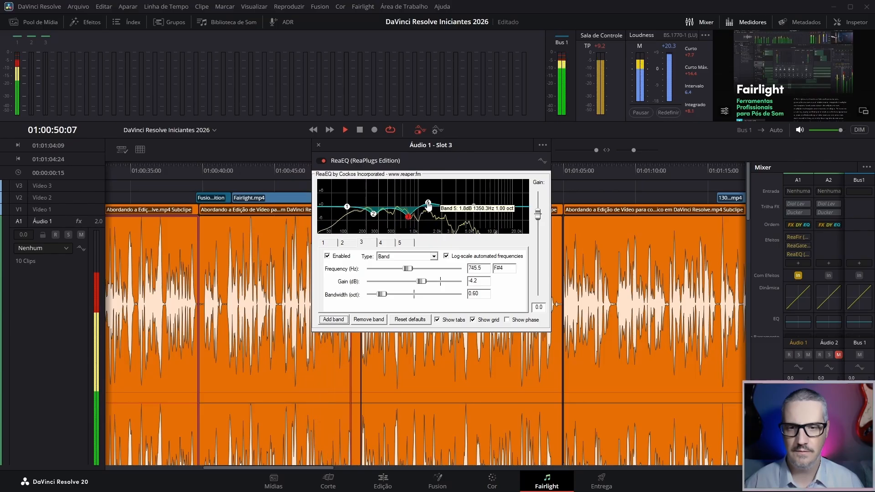
# Bypass and re-enable ReaEQ during playback to compare the voice, and stop at 01:01:00:00
pyautogui.click(320, 161)
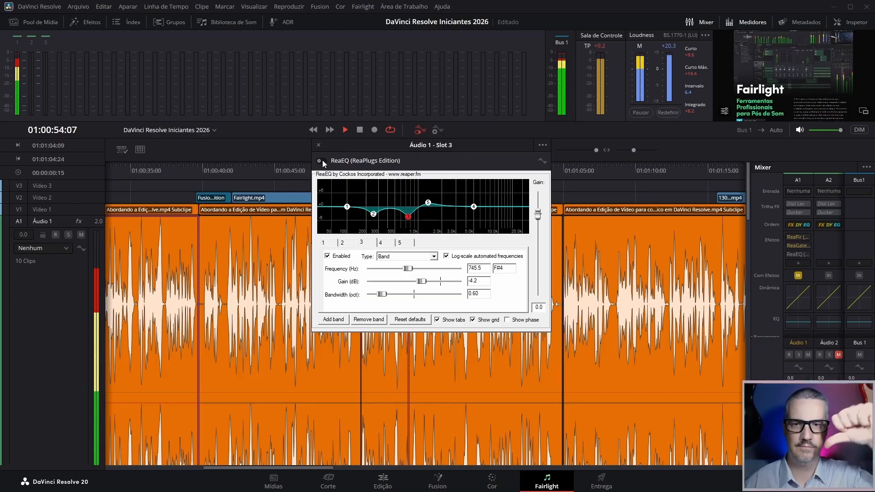
pyautogui.click(321, 161)
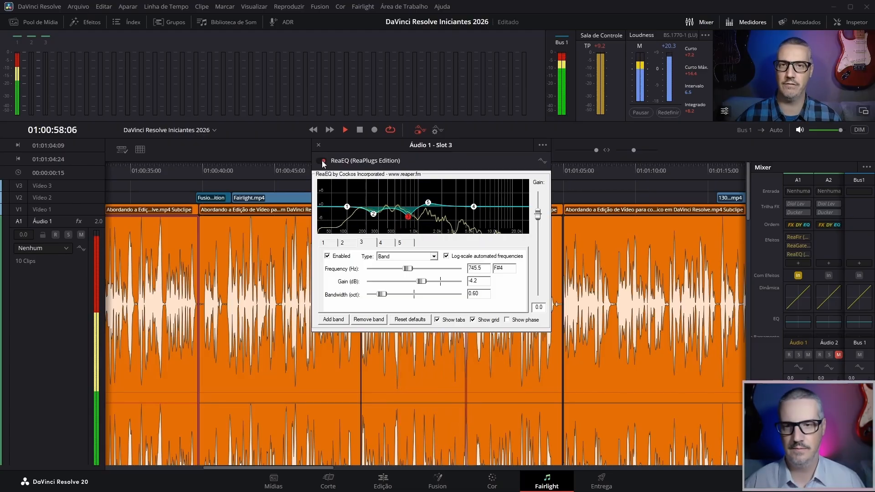
pyautogui.click(360, 130)
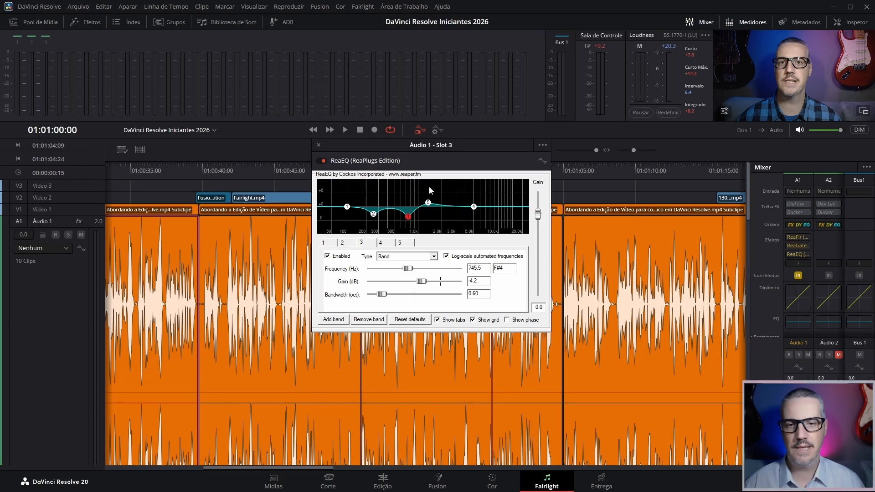
# Add a sixth ReaEQ band, place it at about 3572 Hz with 0 dB gain, and close the effect window
pyautogui.click(334, 320)
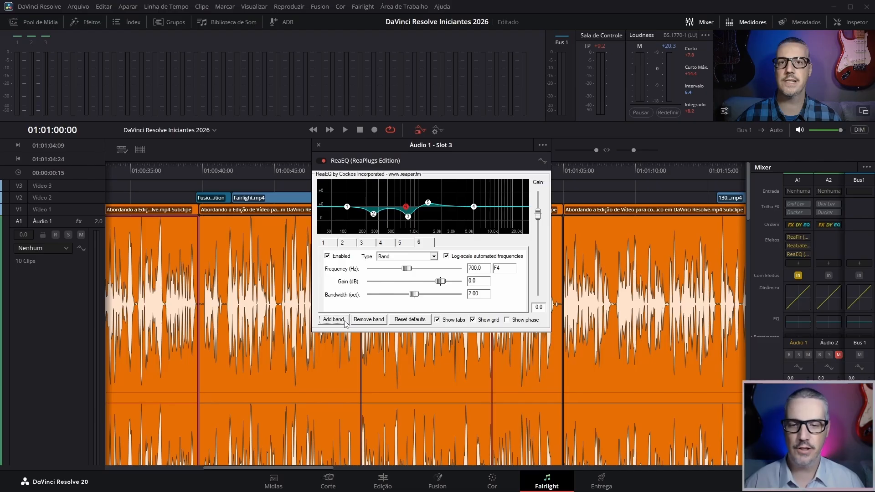
pyautogui.moveTo(407, 210); pyautogui.dragTo(464, 210)
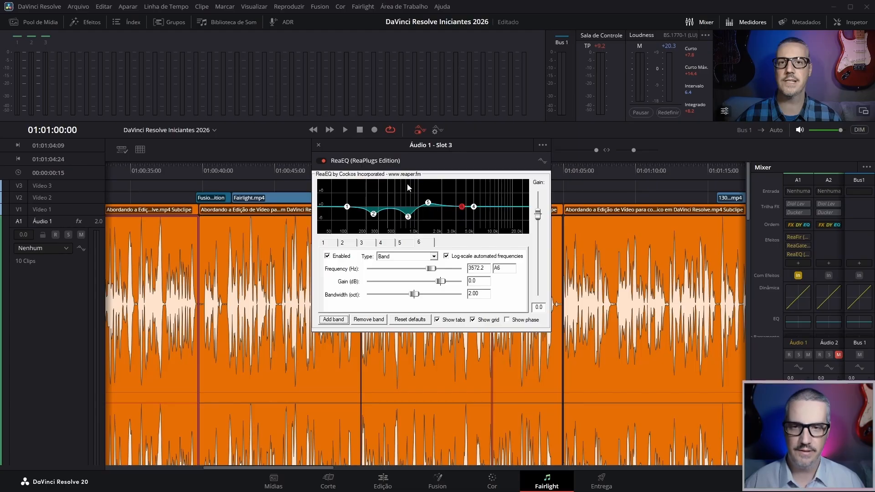
pyautogui.click(318, 145)
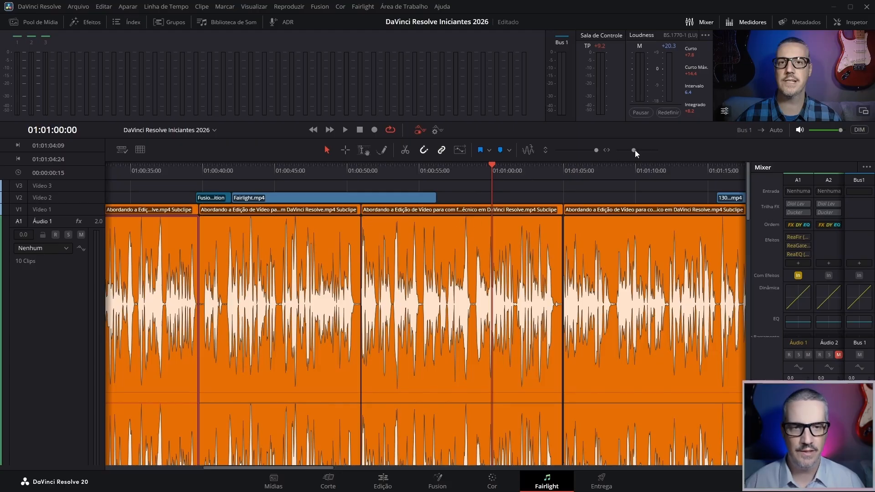
# Add the VST dynamics effect ReaComp (ReaPlugs Edition) to track A1 to even out the voice peaks
pyautogui.moveTo(636, 150); pyautogui.dragTo(639, 150)
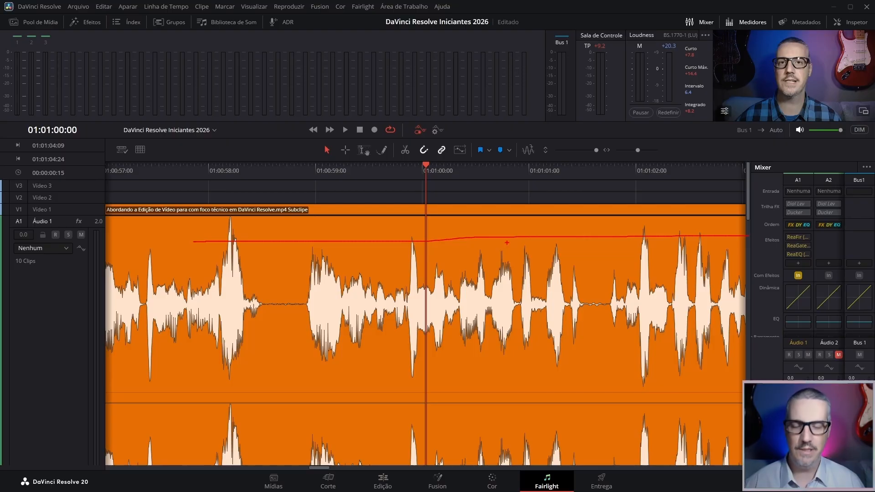
pyautogui.click(799, 263)
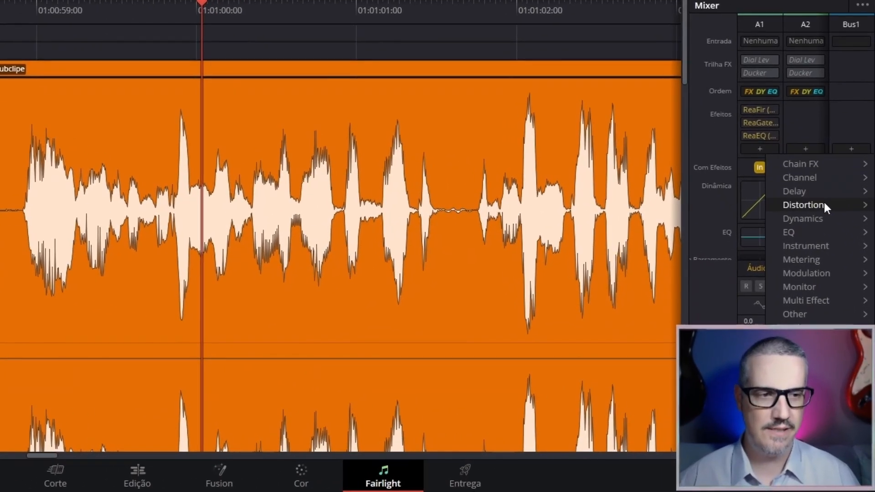
pyautogui.moveTo(806, 220)
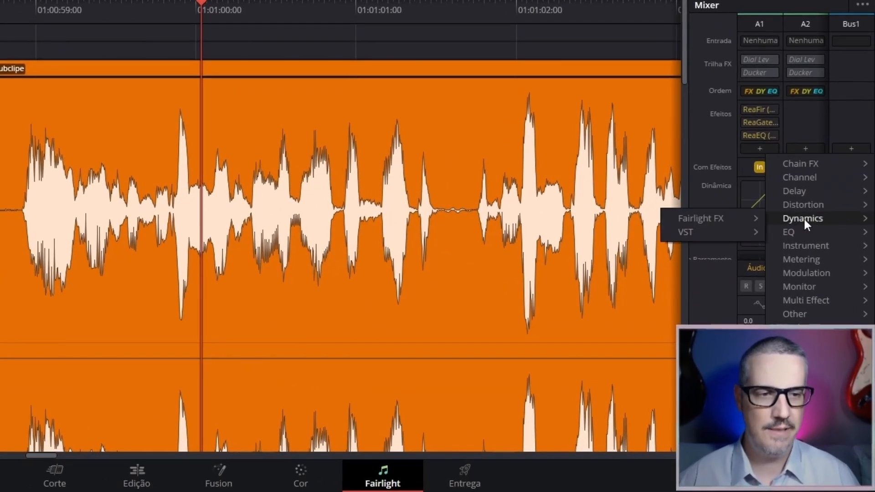
pyautogui.moveTo(716, 233)
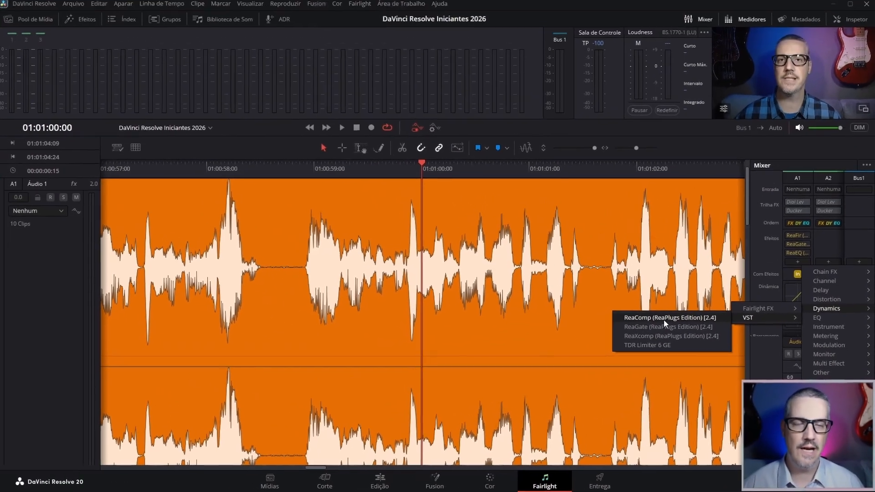
pyautogui.click(564, 247)
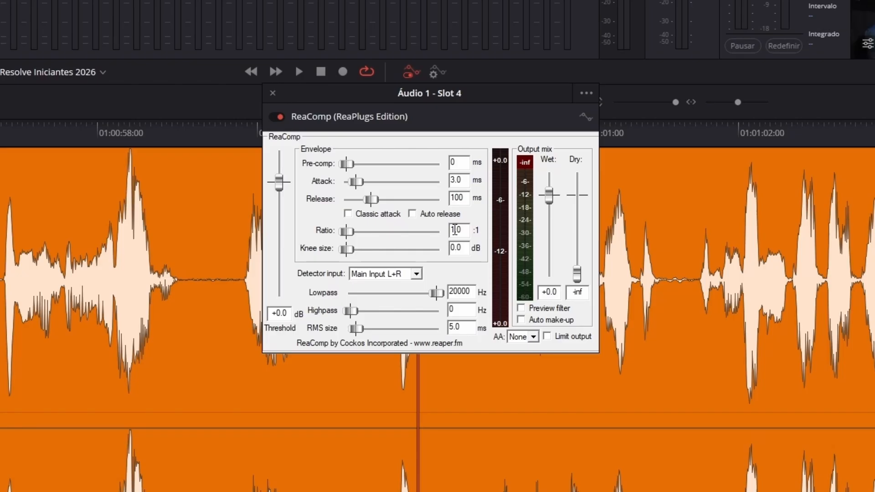
# Set ReaComp's ratio to 2:1 and lower its threshold to -29.8 dB
pyautogui.doubleClick(455, 230)
pyautogui.write('2')
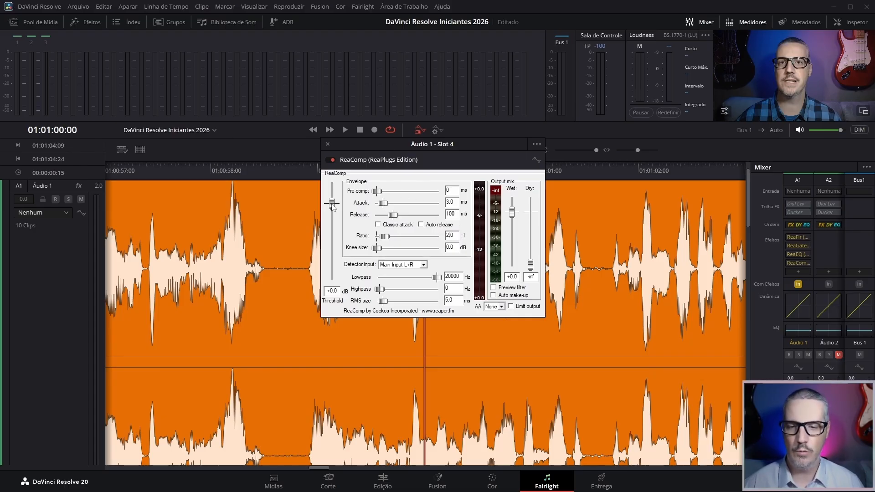
pyautogui.moveTo(333, 206); pyautogui.dragTo(335, 253)
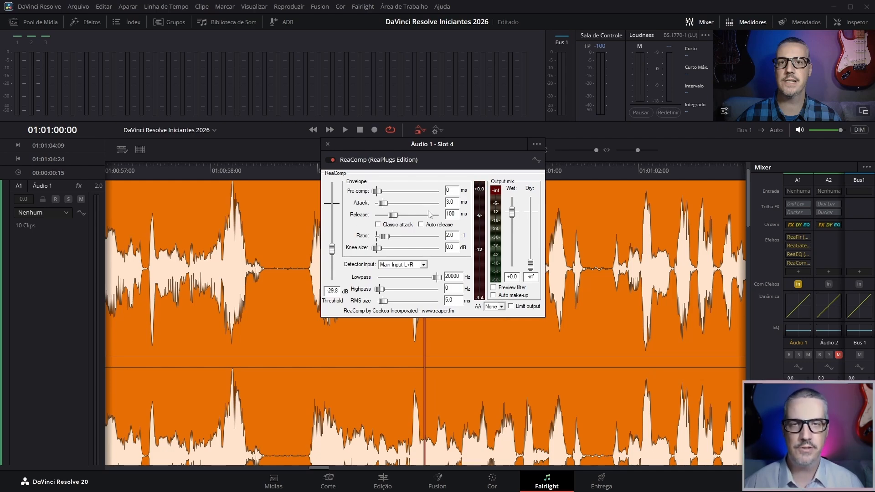
# Play the narration from the timeline start, set ReaComp's threshold to -15.9 dB by ear, and stop playback
pyautogui.click(360, 131)
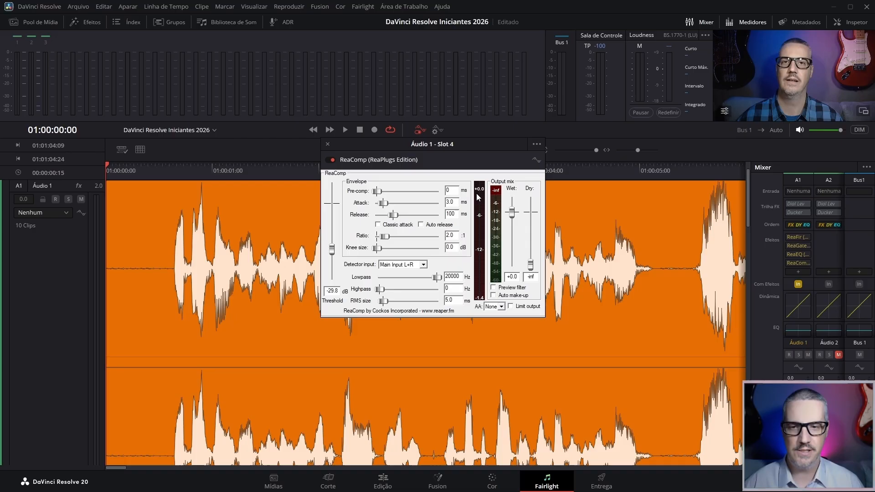
pyautogui.press('space')
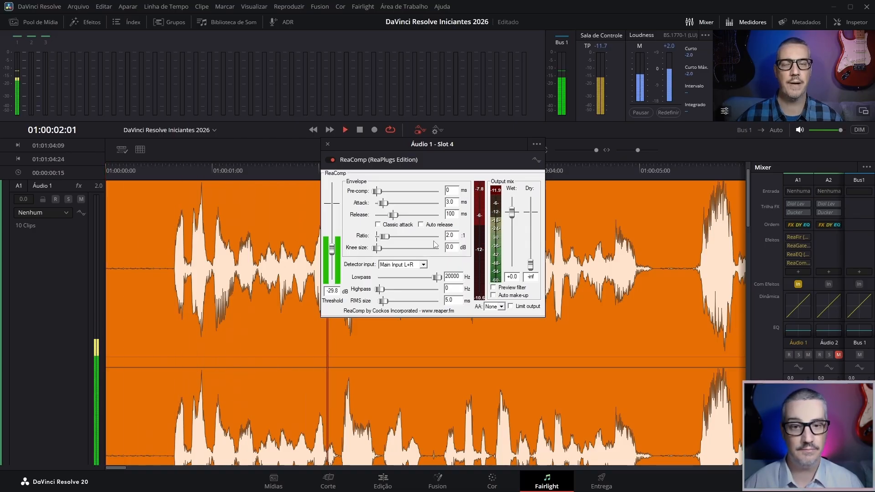
pyautogui.moveTo(331, 249); pyautogui.dragTo(334, 241)
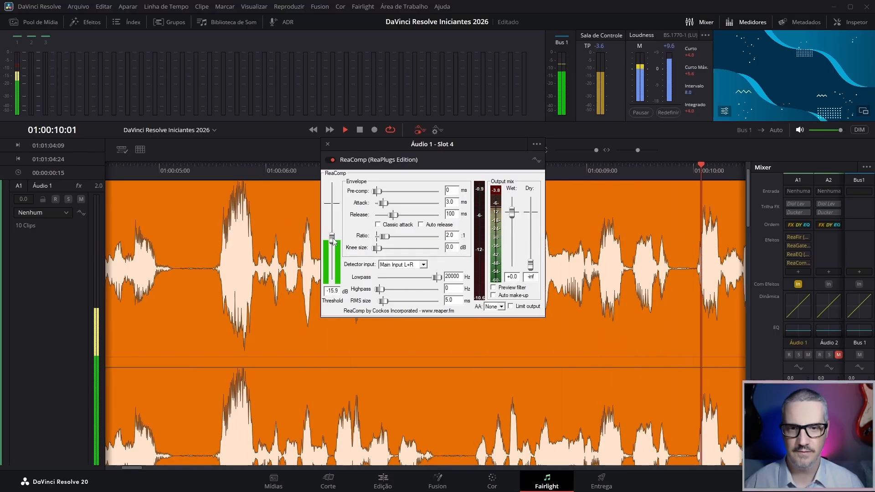
pyautogui.moveTo(335, 242); pyautogui.dragTo(335, 242)
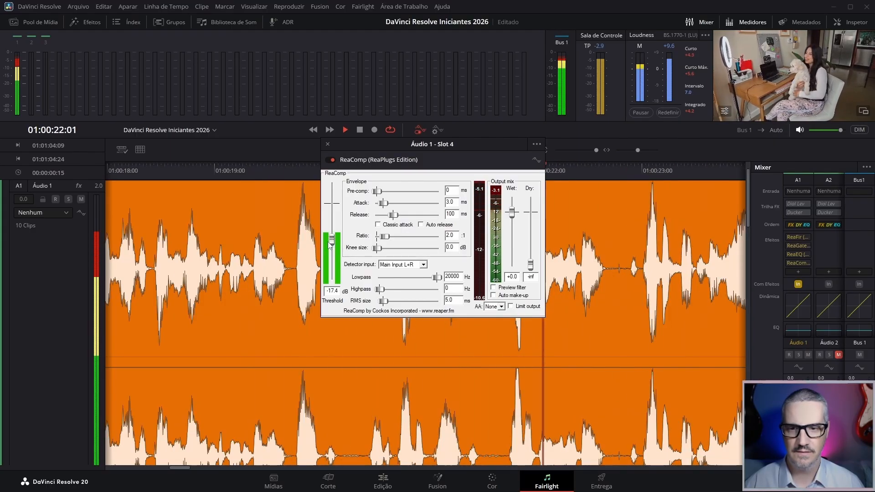
pyautogui.moveTo(335, 244); pyautogui.dragTo(335, 243)
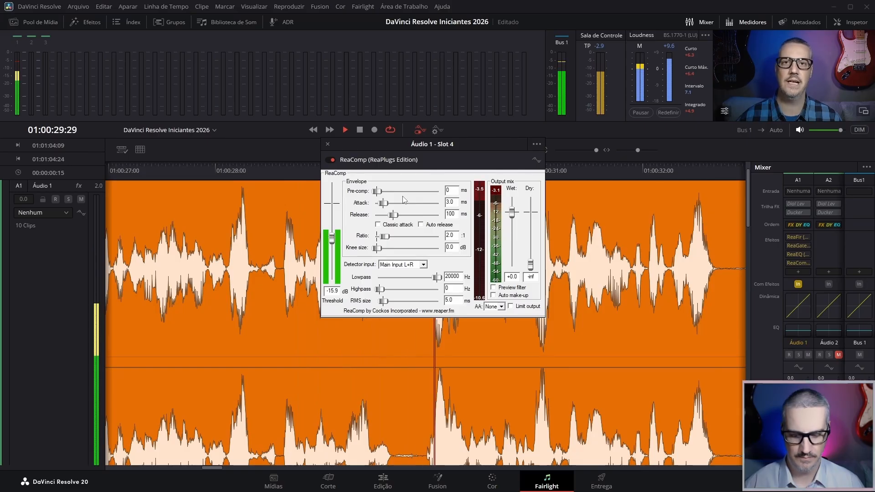
pyautogui.click(359, 130)
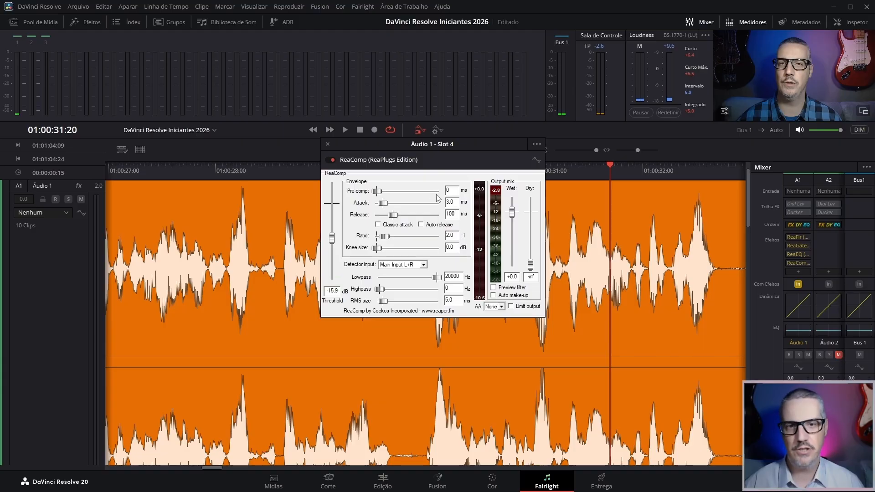
# Close the ReaComp effect window
pyautogui.click(327, 144)
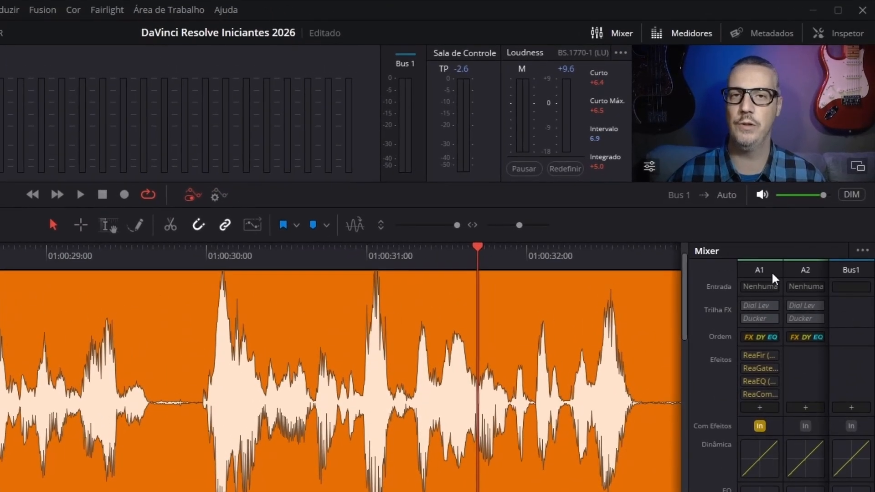
pyautogui.rightClick(803, 184)
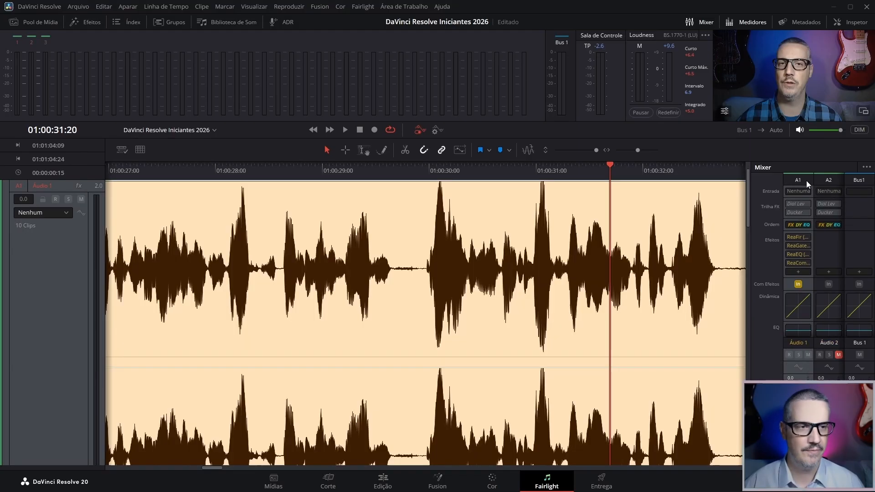
pyautogui.click(806, 181)
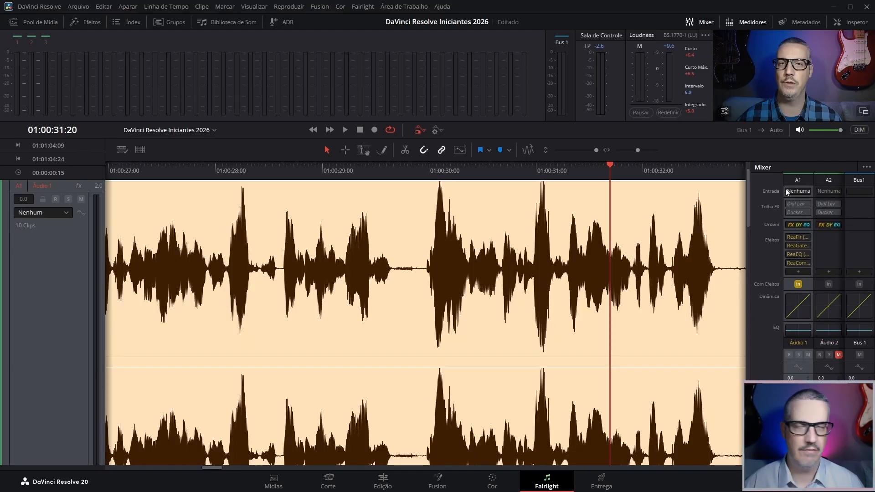
pyautogui.click(42, 298)
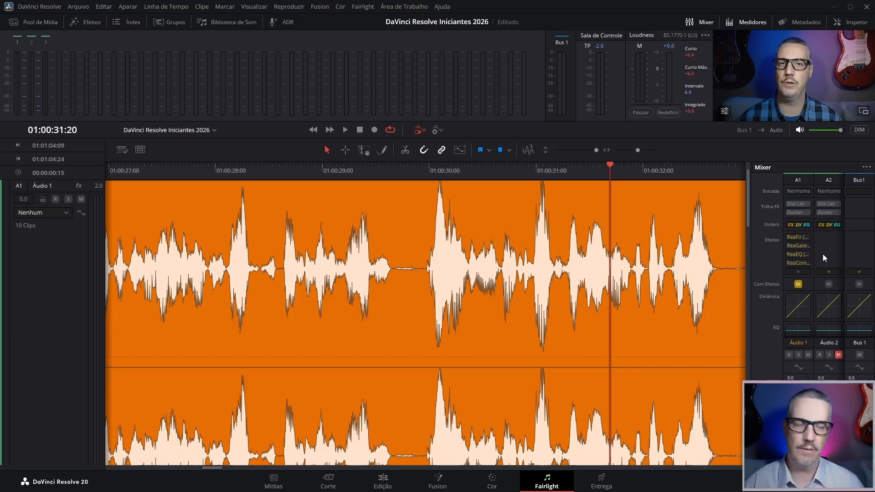
# Add the De-Esser effect to track A1, play the narration through it, and close the effect window
pyautogui.moveTo(805, 237)
pyautogui.click(798, 273)
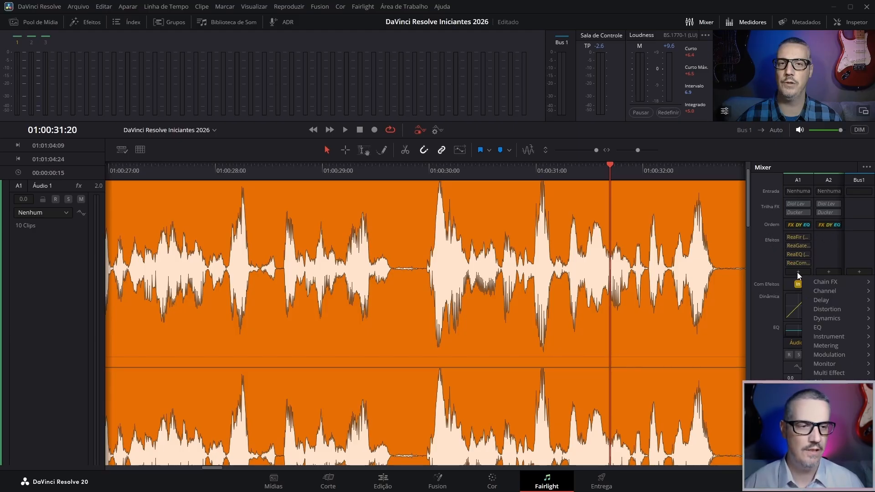
pyautogui.moveTo(821, 400)
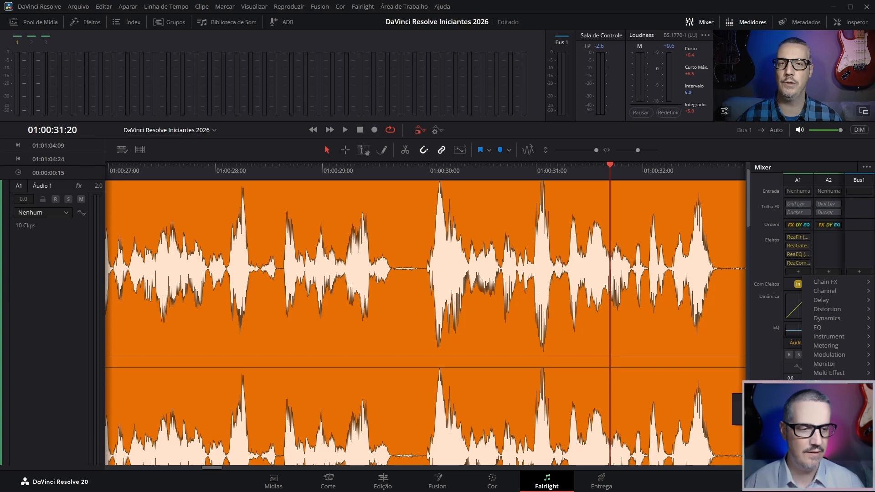
pyautogui.click(758, 401)
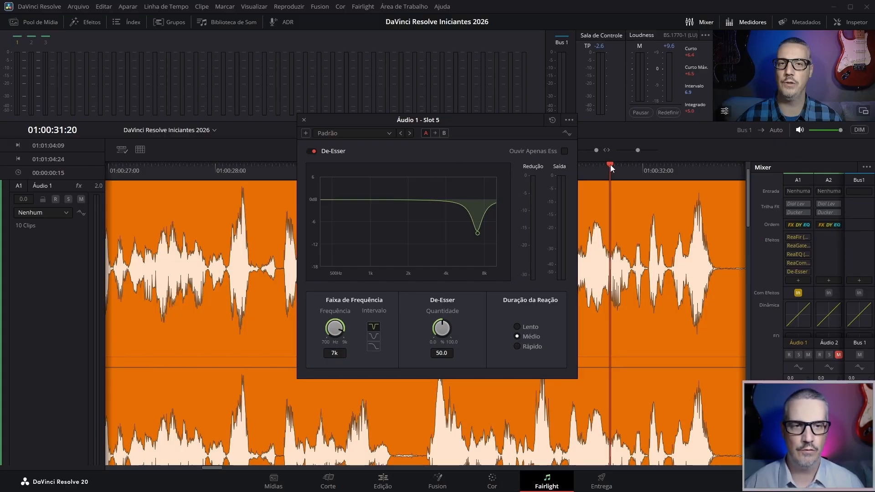
pyautogui.press('space')
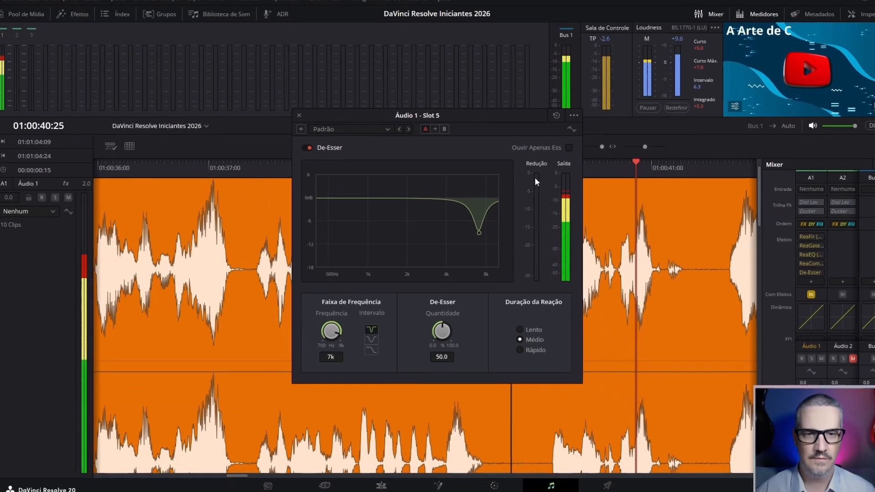
pyautogui.press('space')
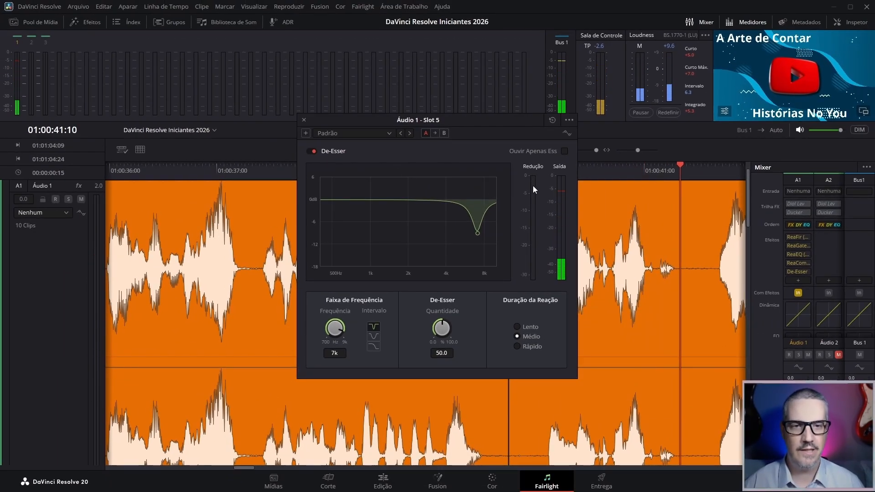
pyautogui.click(304, 120)
# Add the Fairlight FX Limiter to track A1 with a -1.0 dBTP ceiling and play the narration through it
pyautogui.moveTo(794, 254)
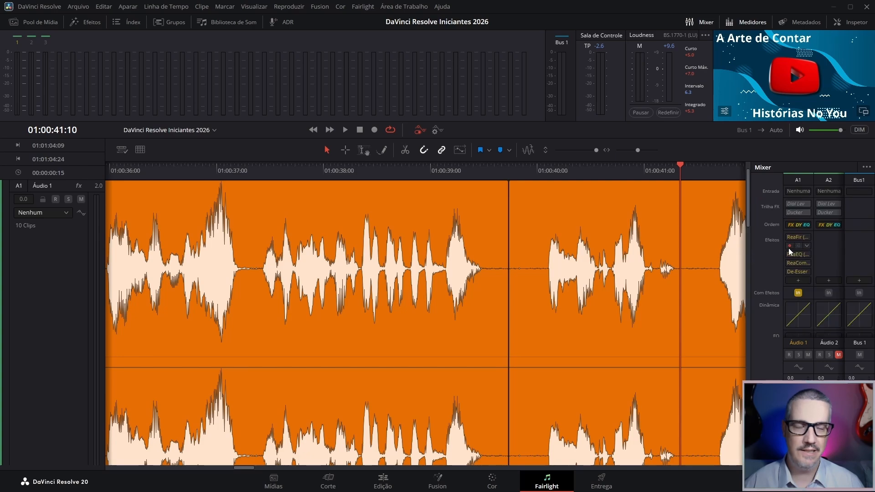
pyautogui.click(798, 281)
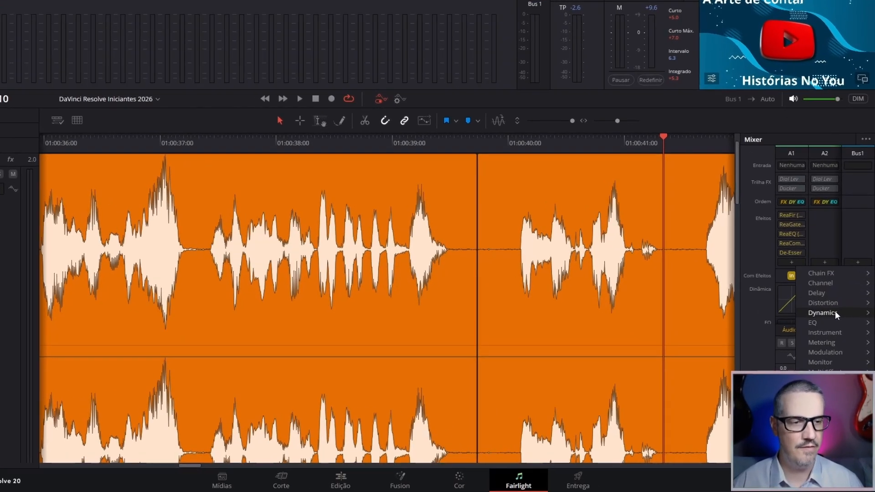
pyautogui.moveTo(839, 328)
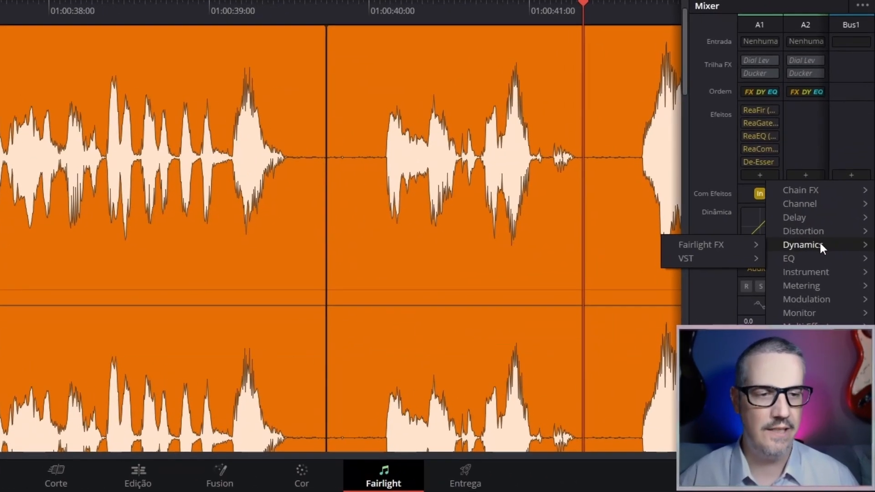
pyautogui.moveTo(717, 245)
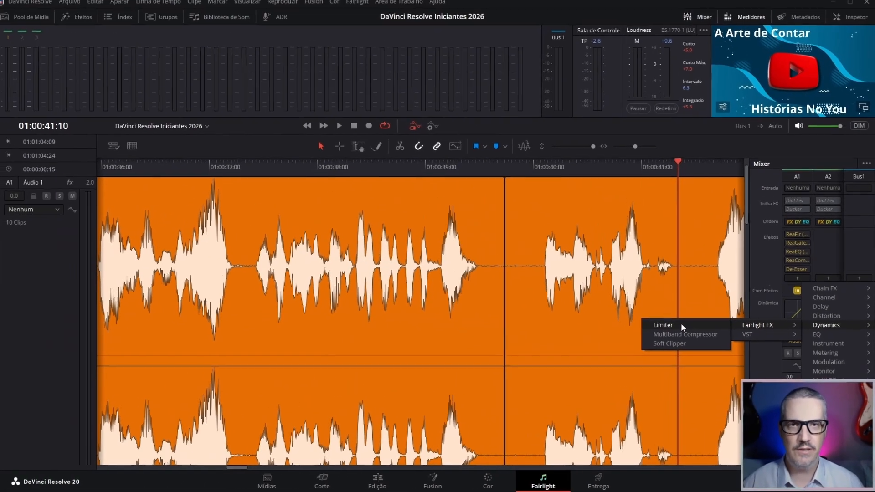
pyautogui.click(605, 246)
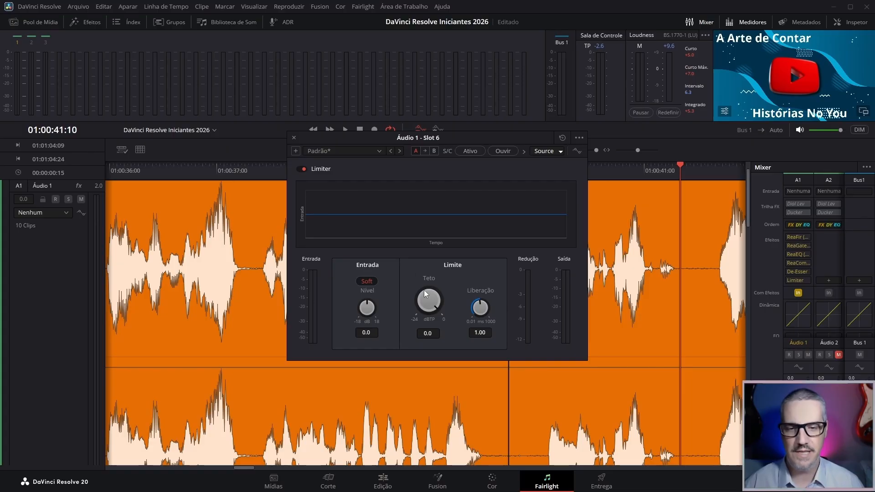
pyautogui.moveTo(431, 299); pyautogui.dragTo(428, 300)
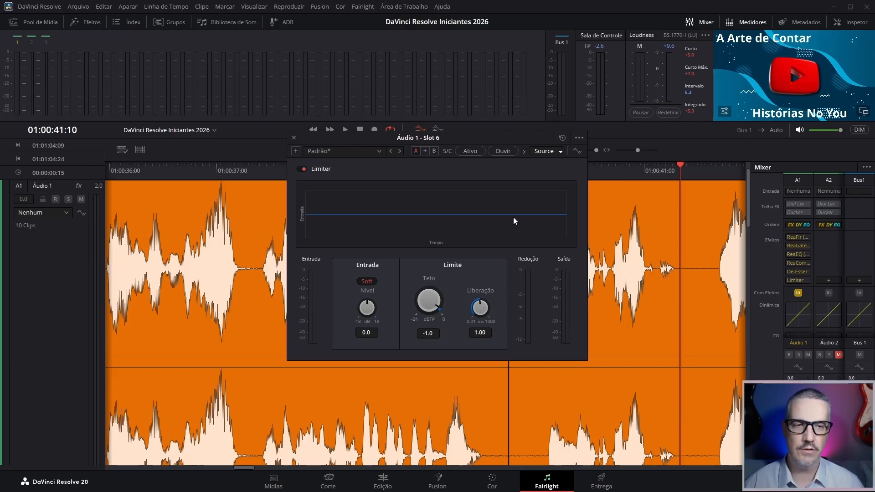
pyautogui.press('space')
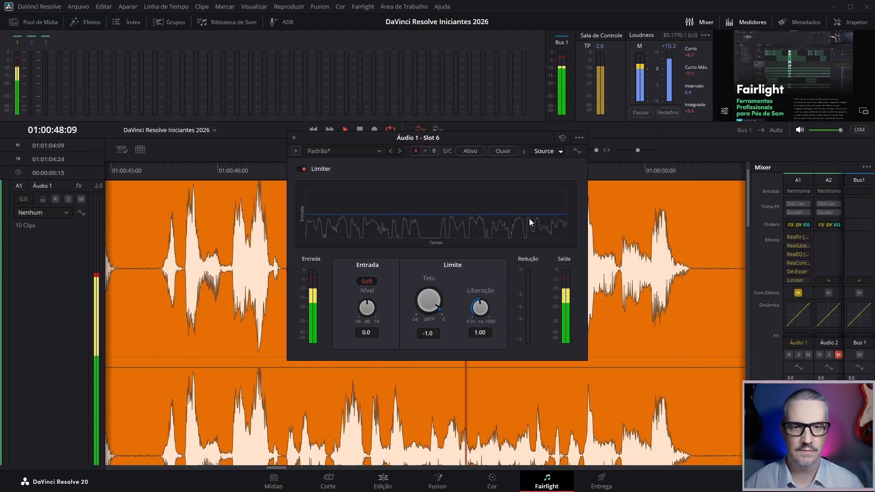
pyautogui.press('space')
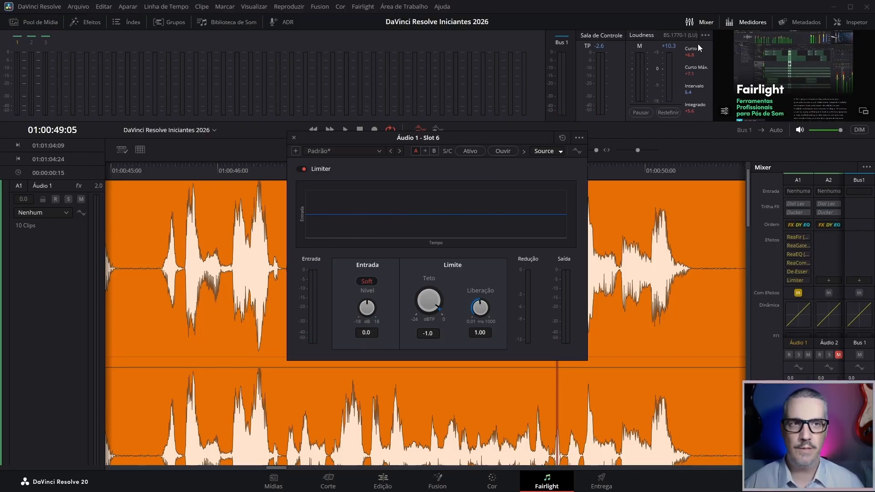
# Switch the loudness meter to the YOUTUBE standard and measure the narration's loudness during playback
pyautogui.click(706, 35)
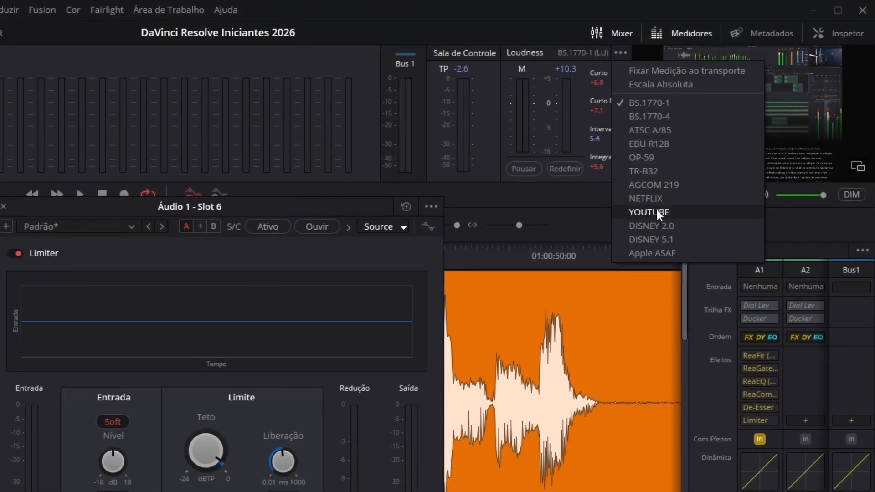
pyautogui.click(657, 212)
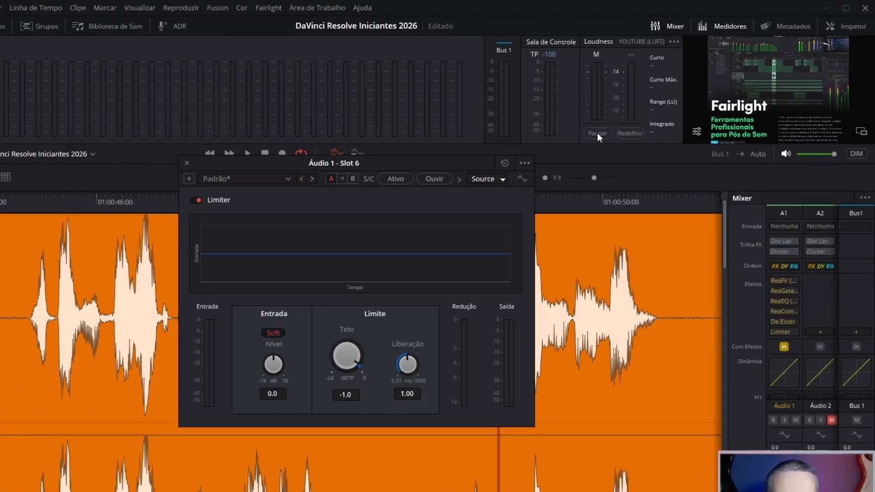
pyautogui.click(524, 169)
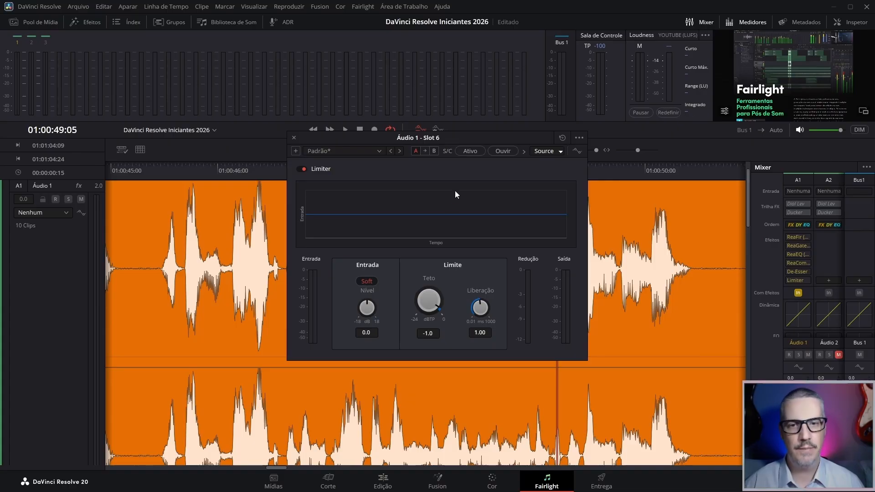
pyautogui.press('space')
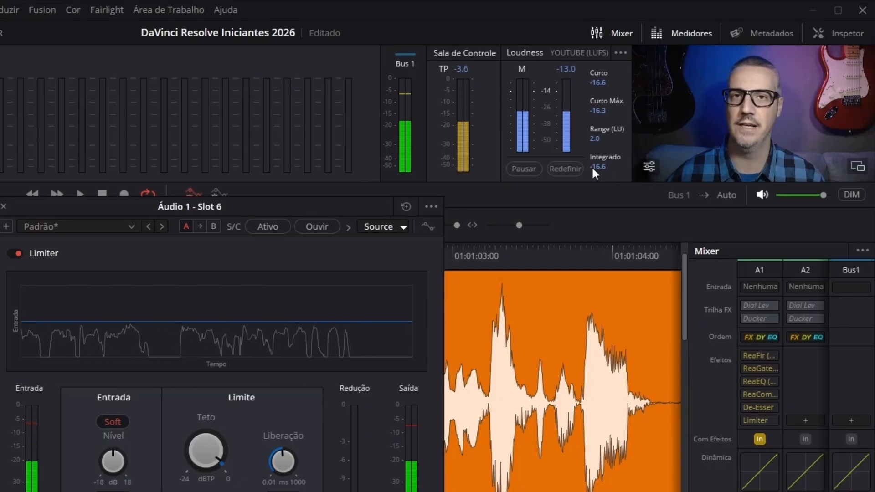
pyautogui.press('space')
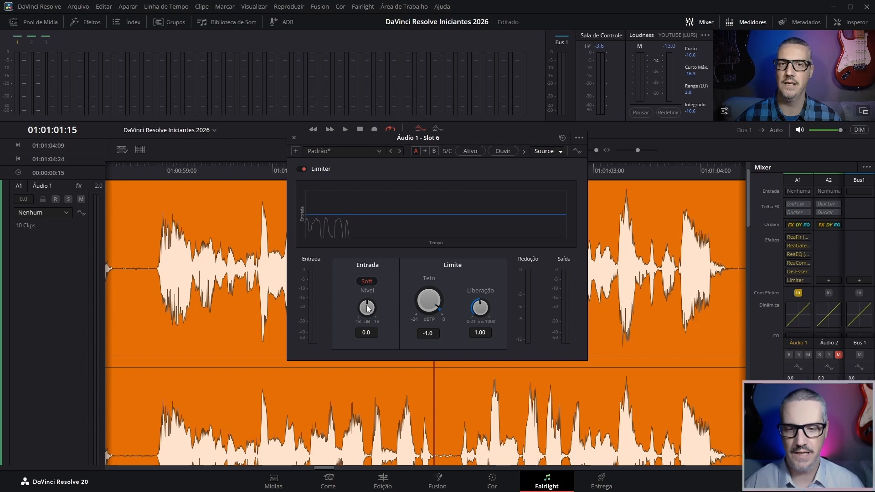
# Audition the narration with the Limiter's input level at 2.0 dB and raise that level to 5.0 dB
pyautogui.moveTo(372, 303); pyautogui.dragTo(375, 302)
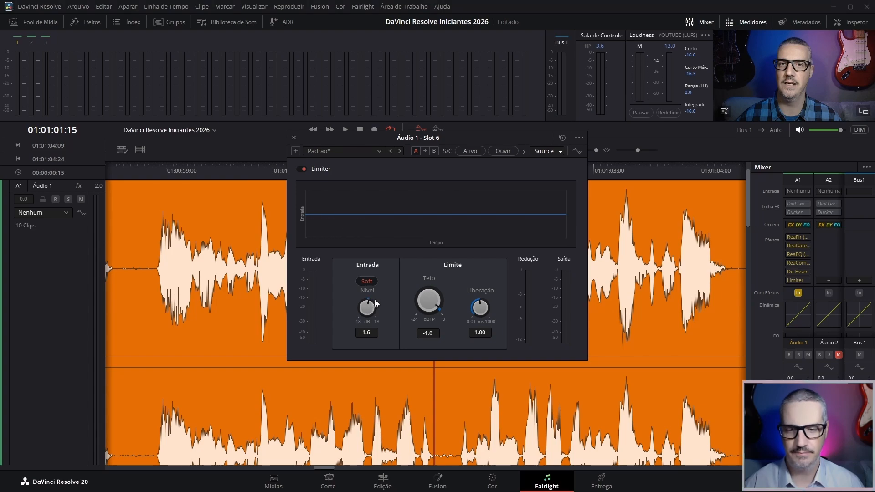
pyautogui.press('space')
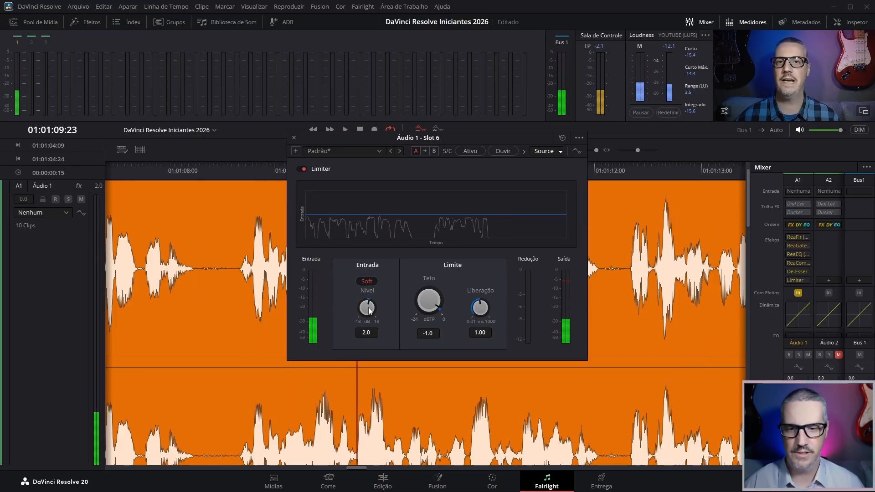
pyautogui.moveTo(372, 311); pyautogui.dragTo(384, 292)
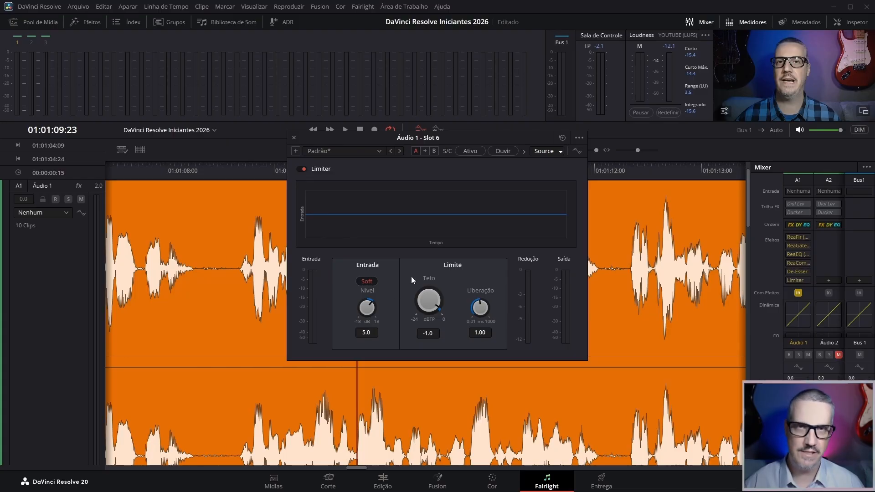
# Lower the monitoring volume, play the narration to check its loudness, and close the Limiter window
pyautogui.moveTo(843, 132)
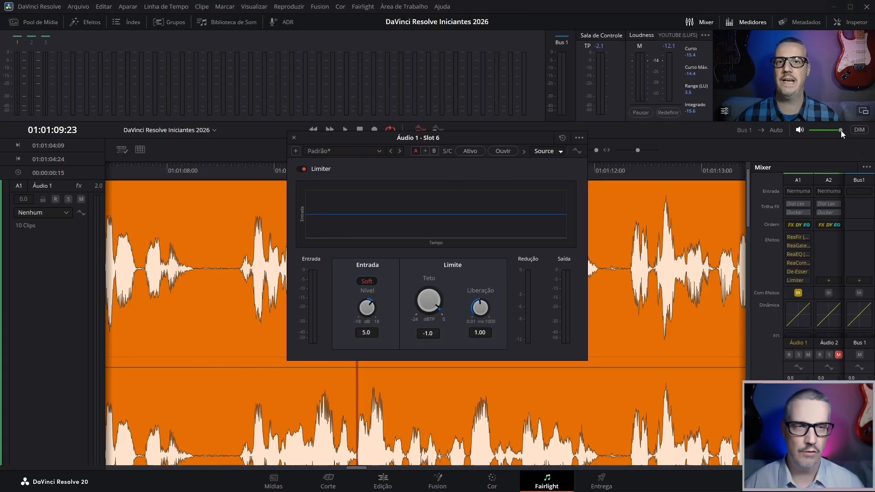
pyautogui.moveTo(841, 131); pyautogui.dragTo(833, 131)
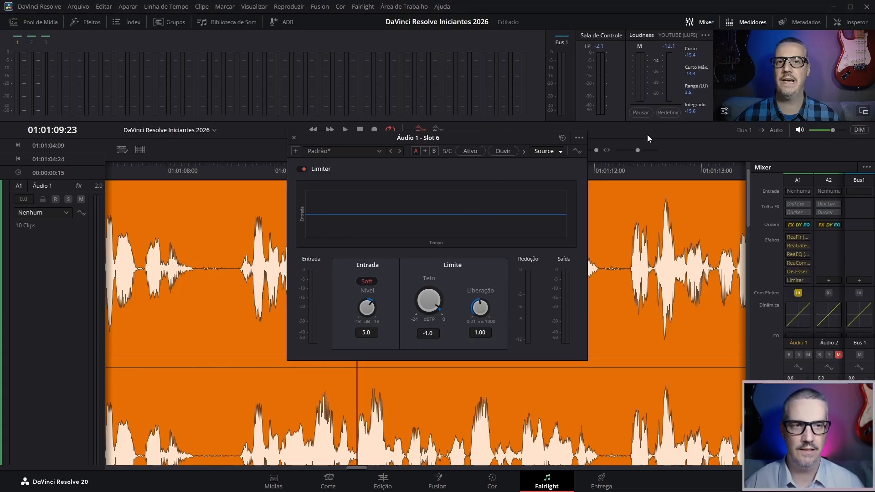
pyautogui.press('space')
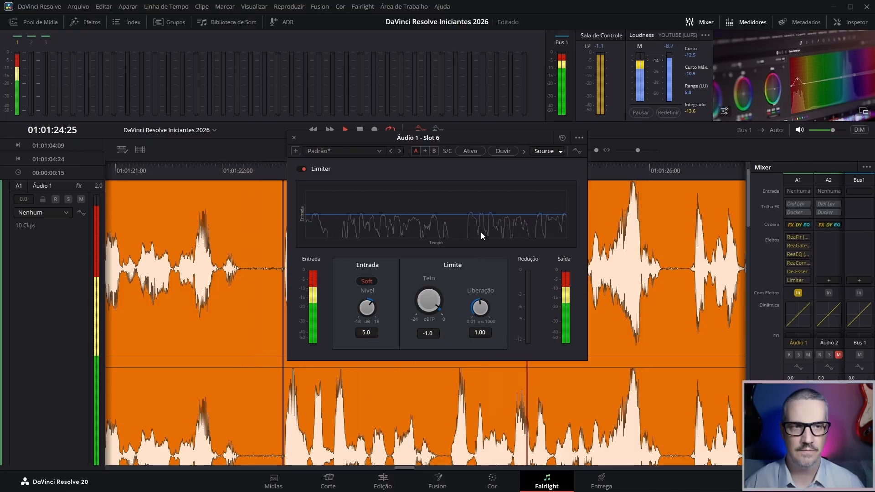
pyautogui.press('space')
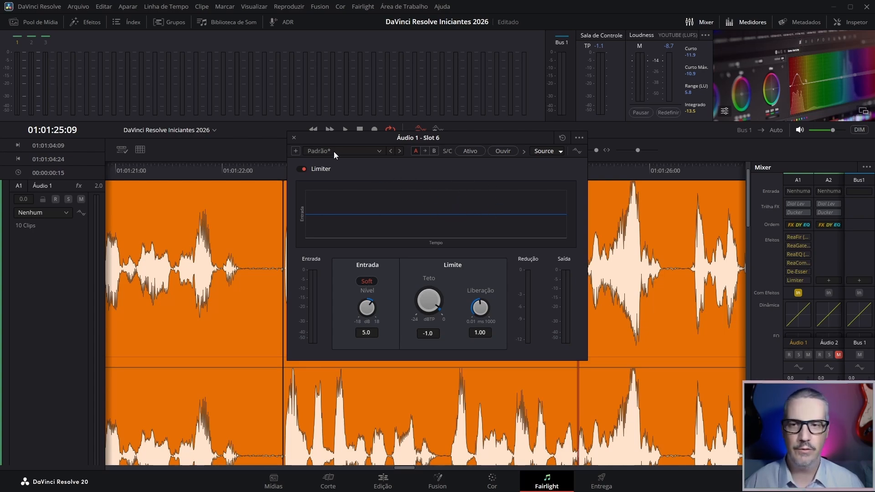
pyautogui.click(294, 137)
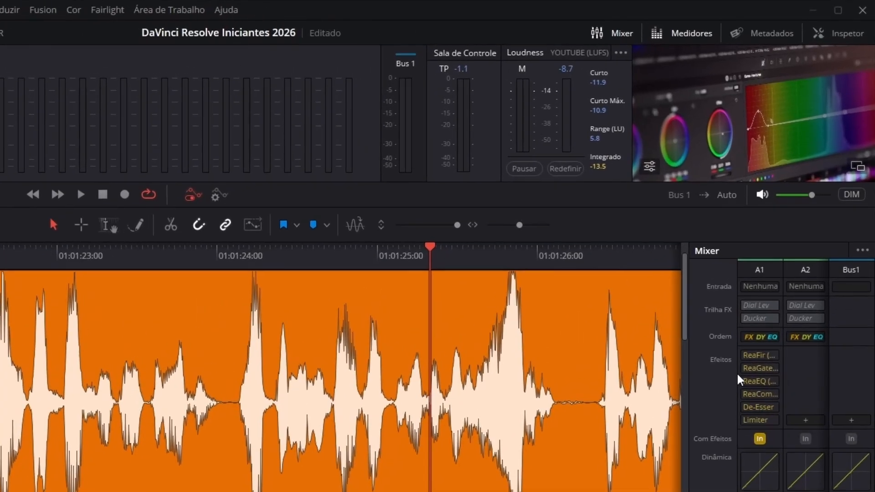
# Open A1's ReaEQ and, during playback, move band 3 to a lower frequency and band 2 to -2.2 dB at 236.3 Hz
pyautogui.moveTo(793, 276)
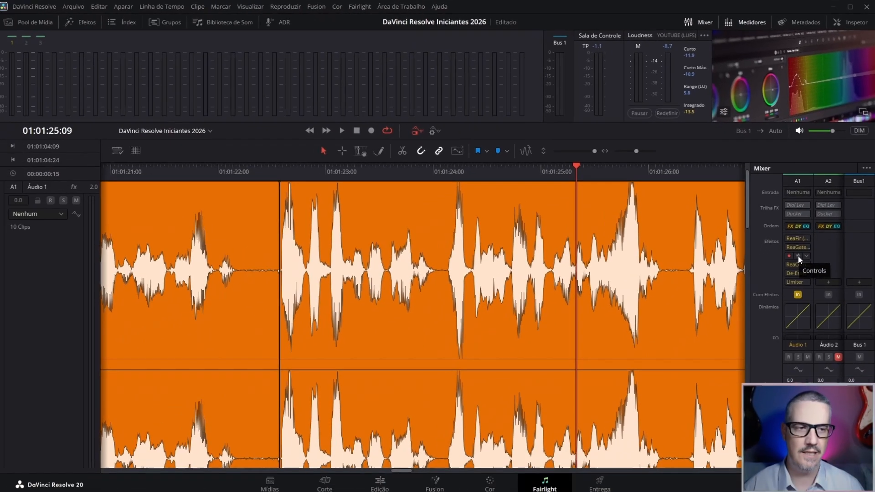
pyautogui.click(760, 380)
pyautogui.press('space')
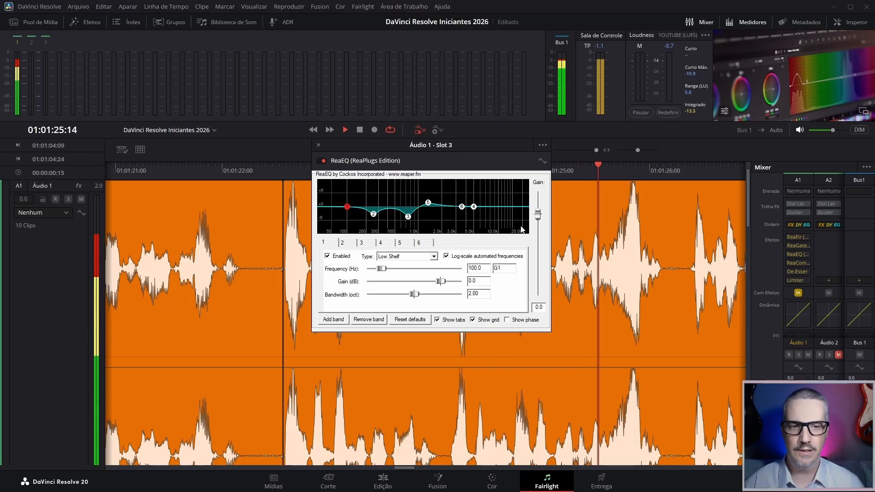
pyautogui.moveTo(408, 217); pyautogui.dragTo(372, 214)
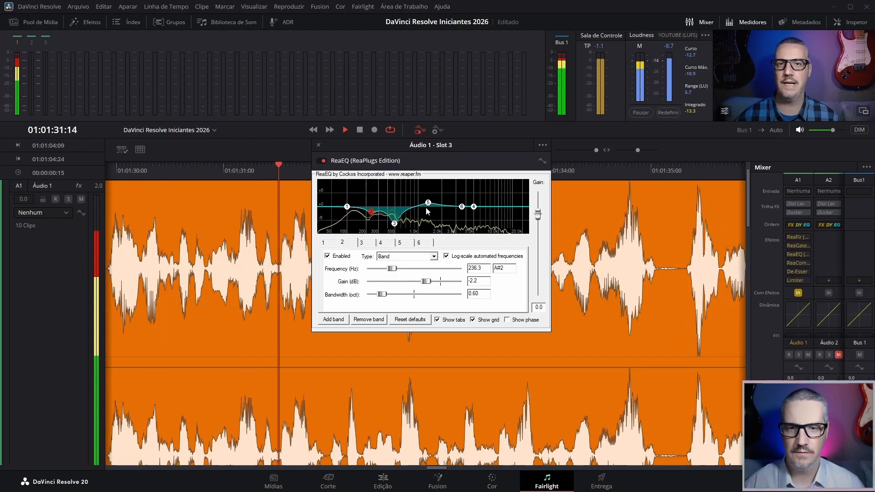
# Rebalance ReaEQ during playback, setting band 2 to -3.6 dB at 193.7 Hz and band 6 to 2.6 dB at 2975.6 Hz, and close it
pyautogui.moveTo(428, 204)
pyautogui.mouseDown()
pyautogui.moveTo(388, 223)
pyautogui.moveTo(425, 197)
pyautogui.mouseUp()
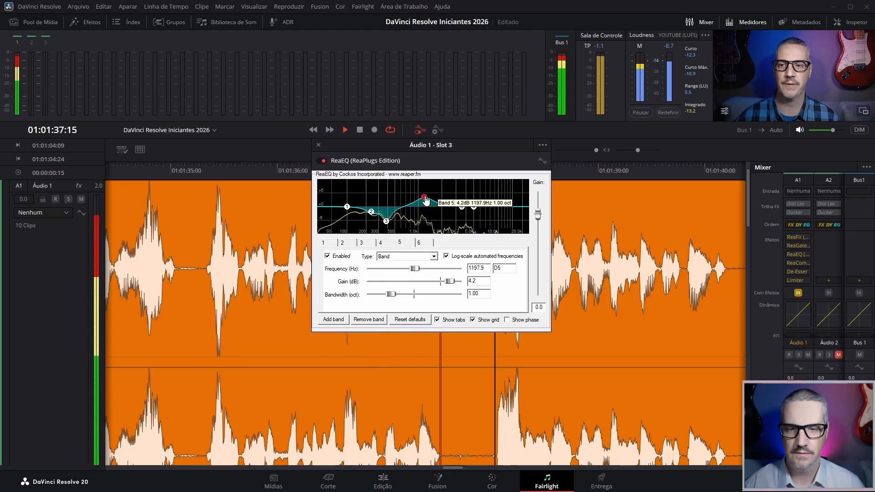
pyautogui.moveTo(376, 212); pyautogui.dragTo(371, 216)
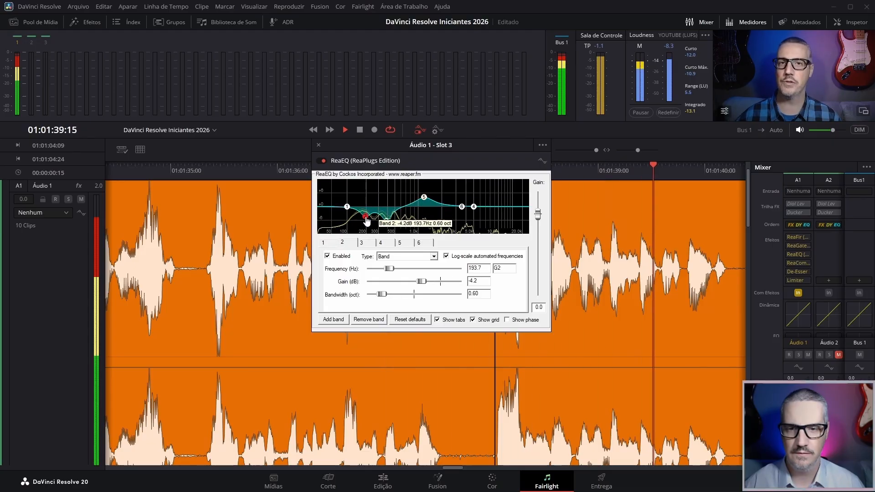
pyautogui.moveTo(424, 197); pyautogui.dragTo(455, 201)
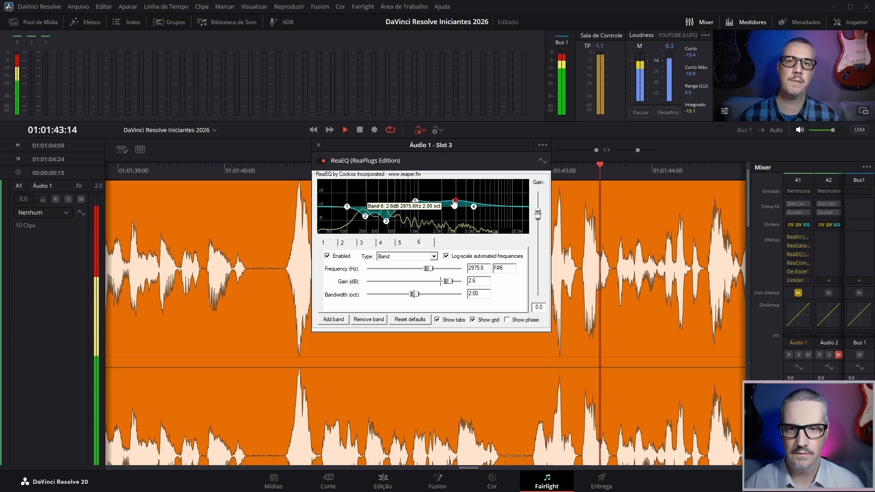
pyautogui.moveTo(386, 221); pyautogui.dragTo(365, 216)
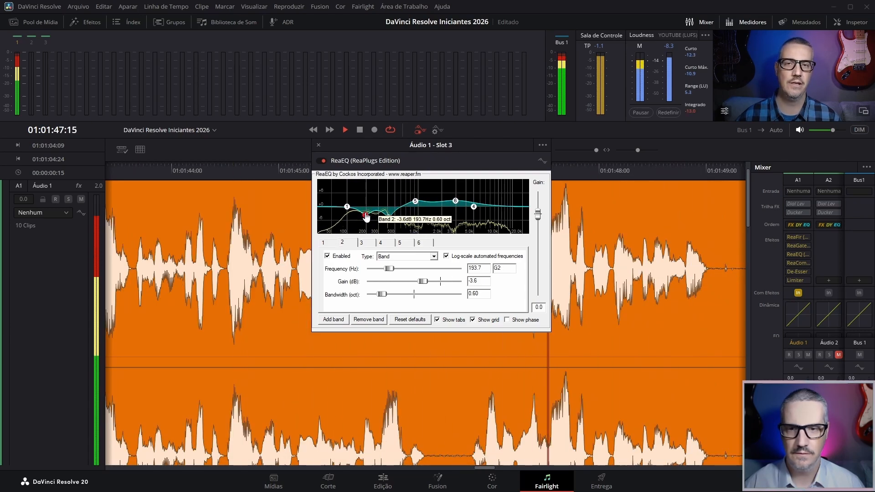
pyautogui.press('space')
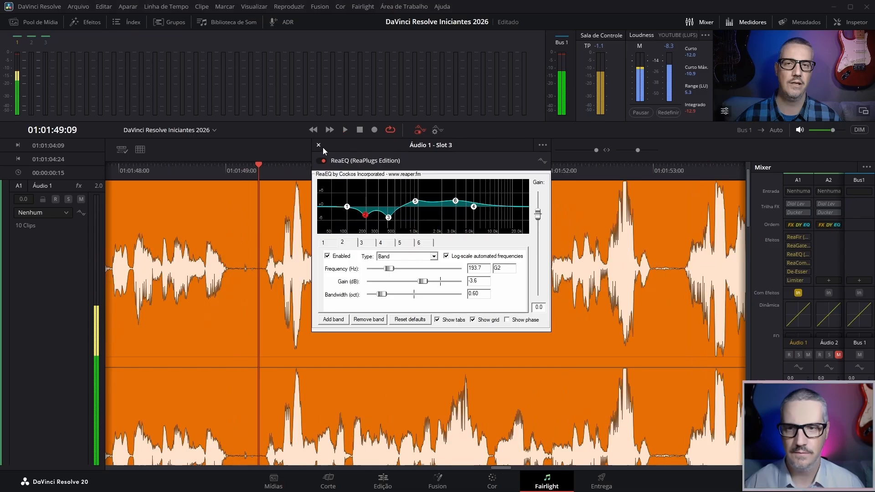
pyautogui.click(319, 145)
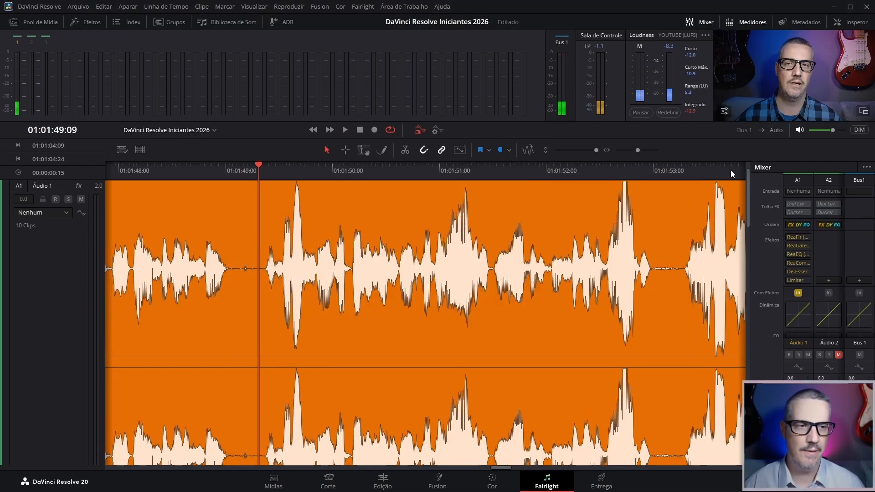
# Open A1's Limiter and lower its input level to 2.0 dB while auditioning the narration
pyautogui.click(798, 279)
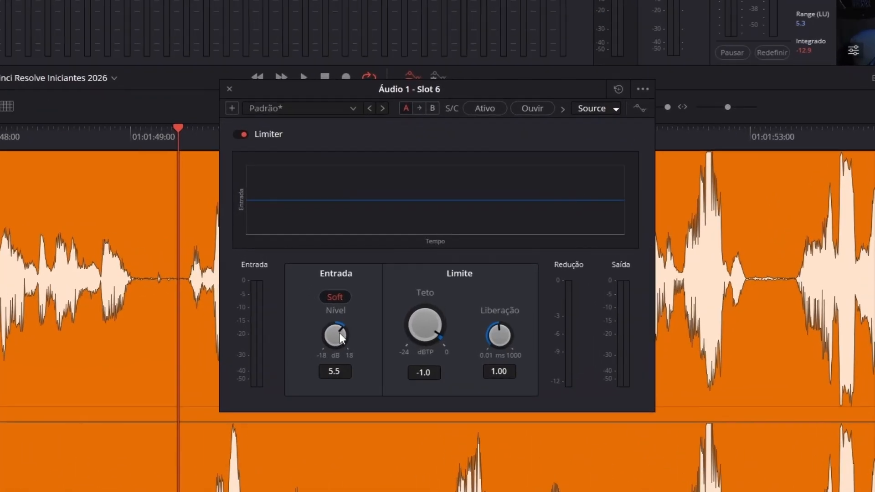
pyautogui.moveTo(332, 334); pyautogui.dragTo(315, 331)
pyautogui.scroll(1, 333, 374)
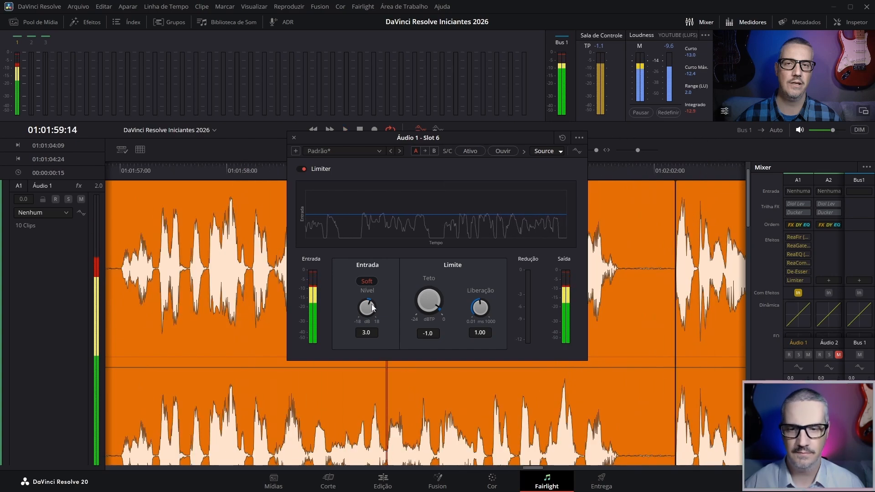
pyautogui.moveTo(367, 304); pyautogui.dragTo(365, 304)
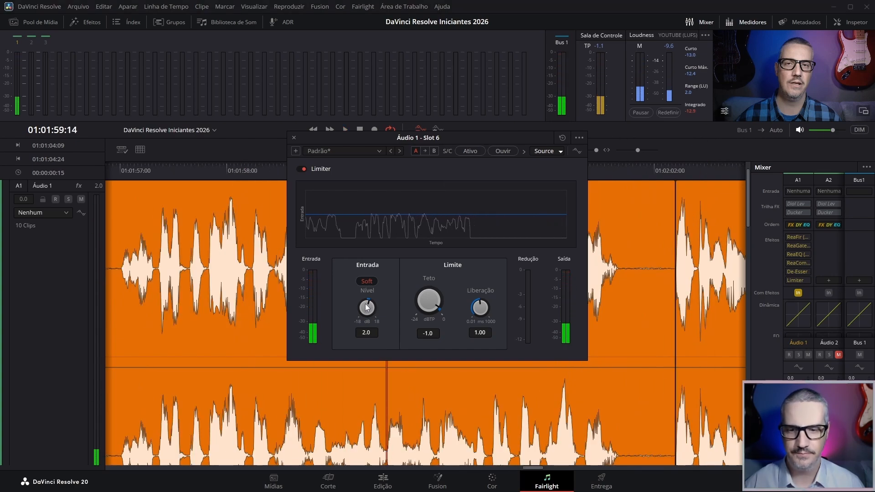
# Reset the loudness meter and play the narration to remeasure its loudness, raising the monitoring volume slightly
pyautogui.click(668, 112)
pyautogui.press('space')
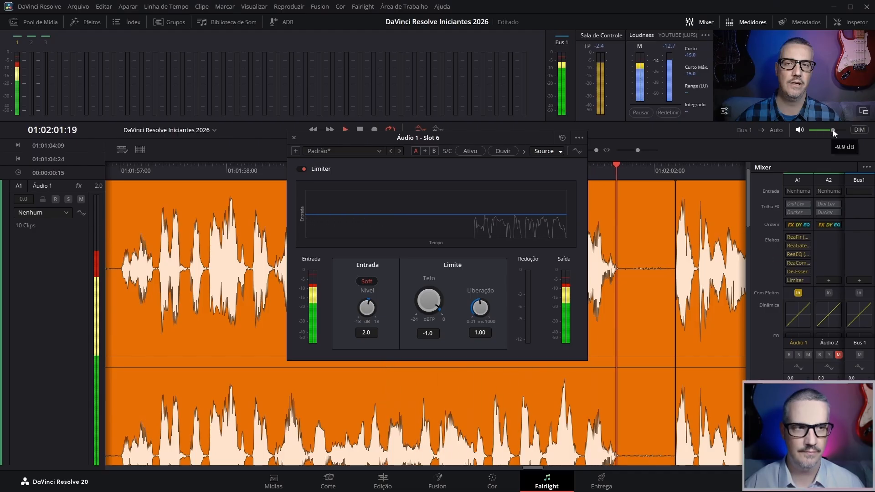
pyautogui.moveTo(833, 129); pyautogui.dragTo(837, 129)
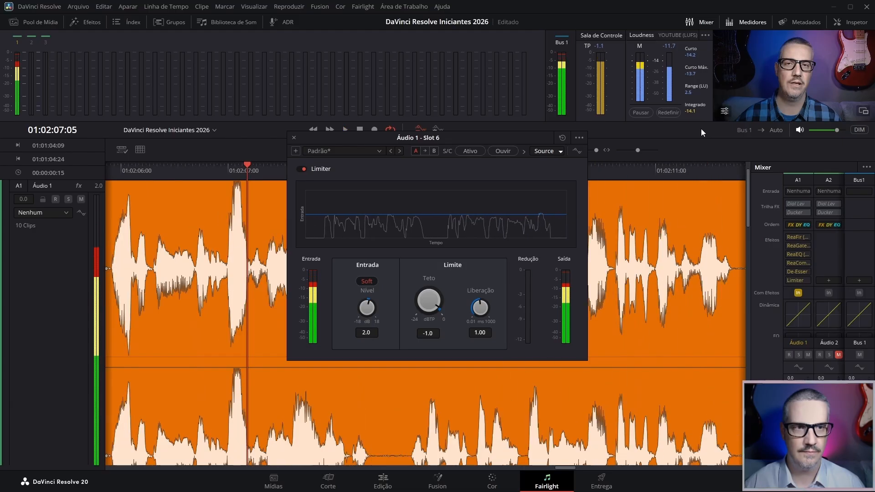
pyautogui.press('space')
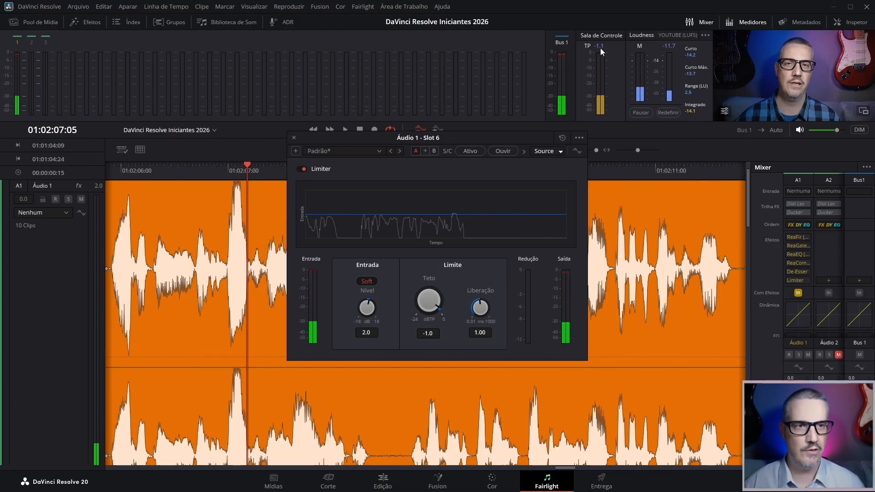